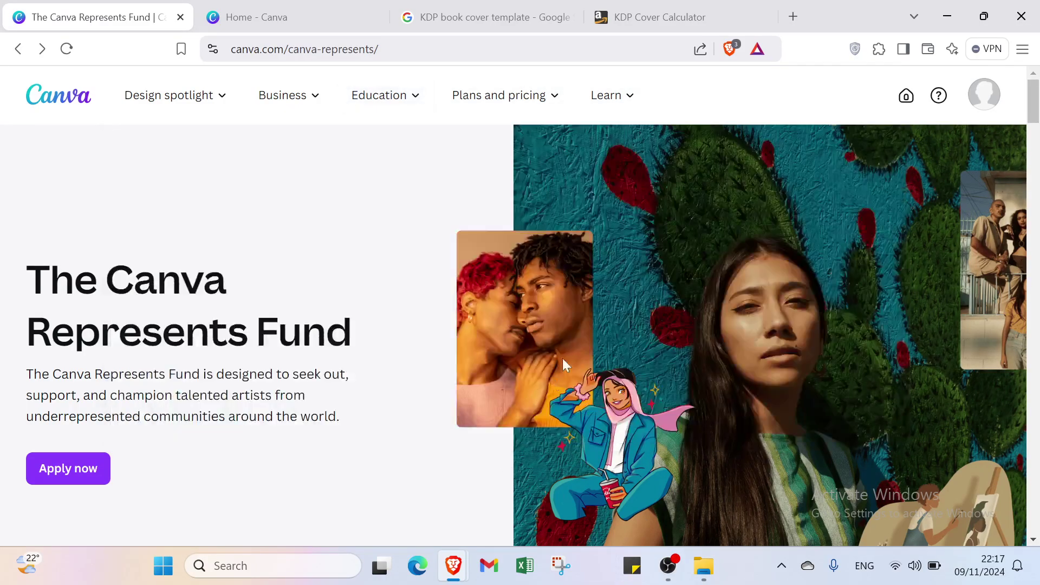
Look through the Canva Represents Fund page from its introduction to the section on long-term commitment to diversity.
{"action": "scroll", "coordinate": [508, 313], "scroll_direction": "down", "scroll_amount": 4}
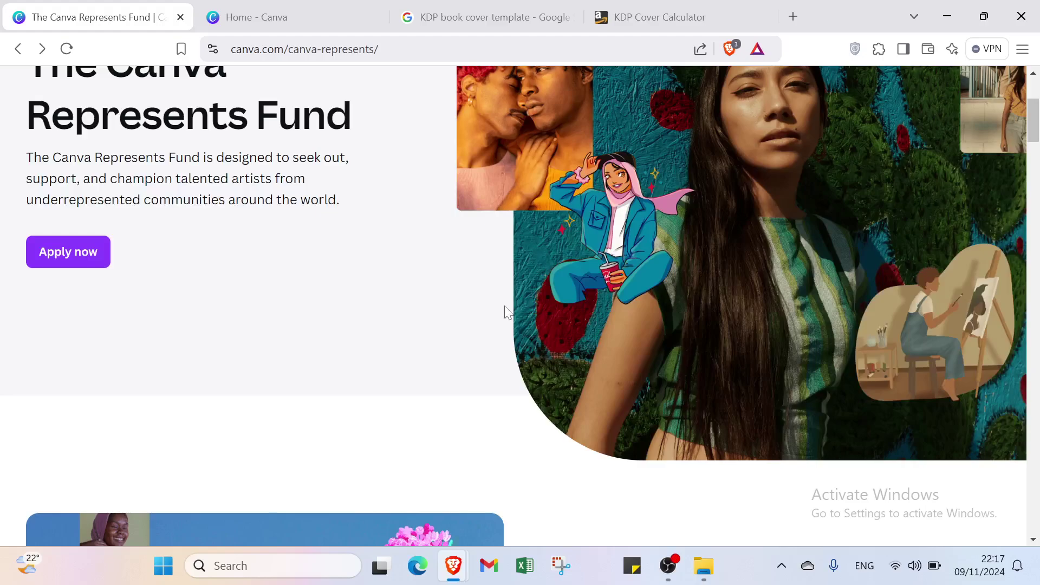
{"action": "scroll", "coordinate": [507, 313], "scroll_direction": "down", "scroll_amount": 1}
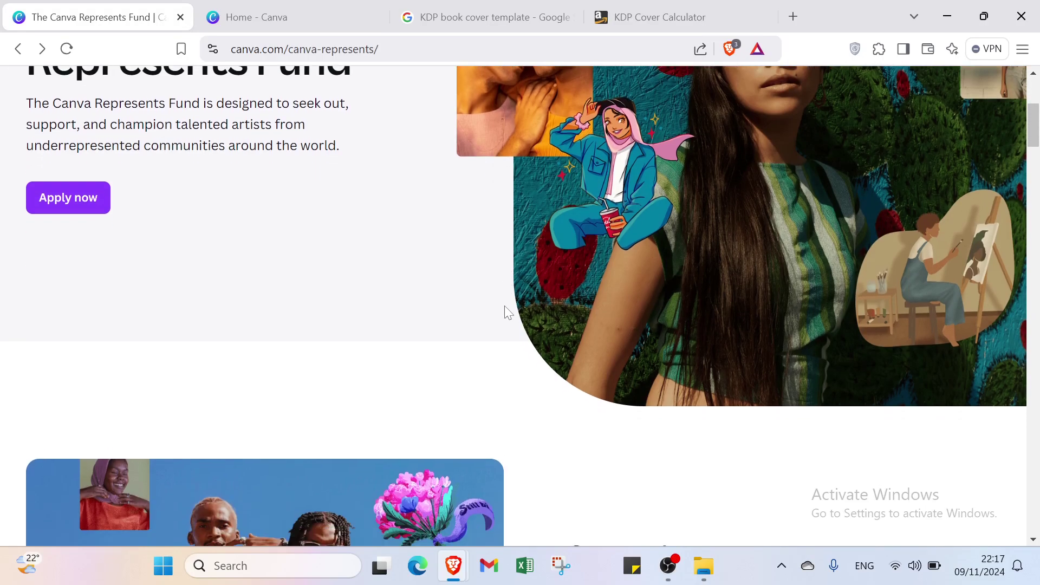
{"action": "scroll", "coordinate": [505, 304], "scroll_direction": "down", "scroll_amount": 1}
{"action": "scroll", "coordinate": [506, 304], "scroll_direction": "down", "scroll_amount": 4}
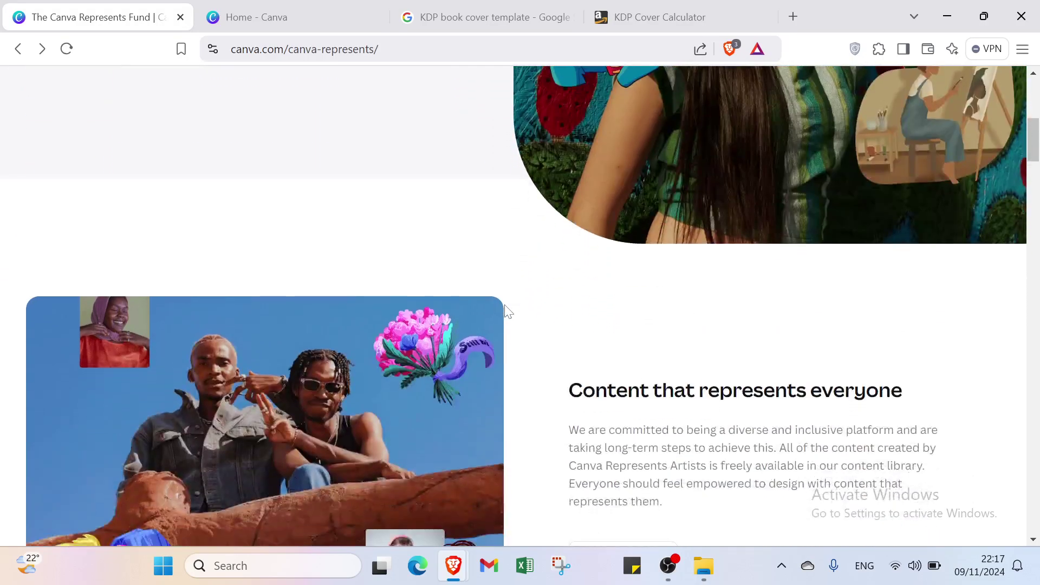
{"action": "scroll", "coordinate": [508, 313], "scroll_direction": "down", "scroll_amount": 3}
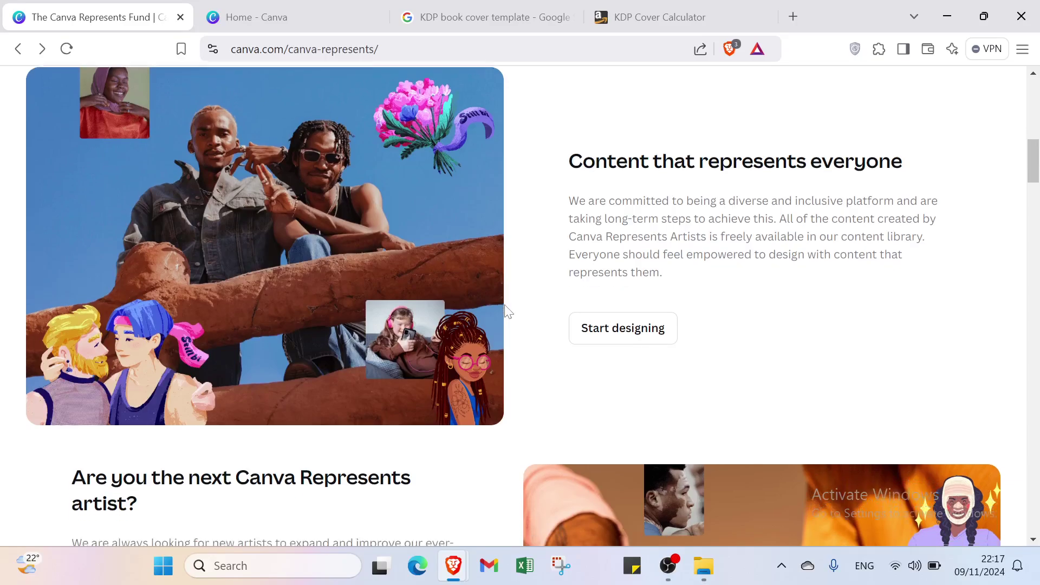
{"action": "scroll", "coordinate": [508, 313], "scroll_direction": "down", "scroll_amount": 6}
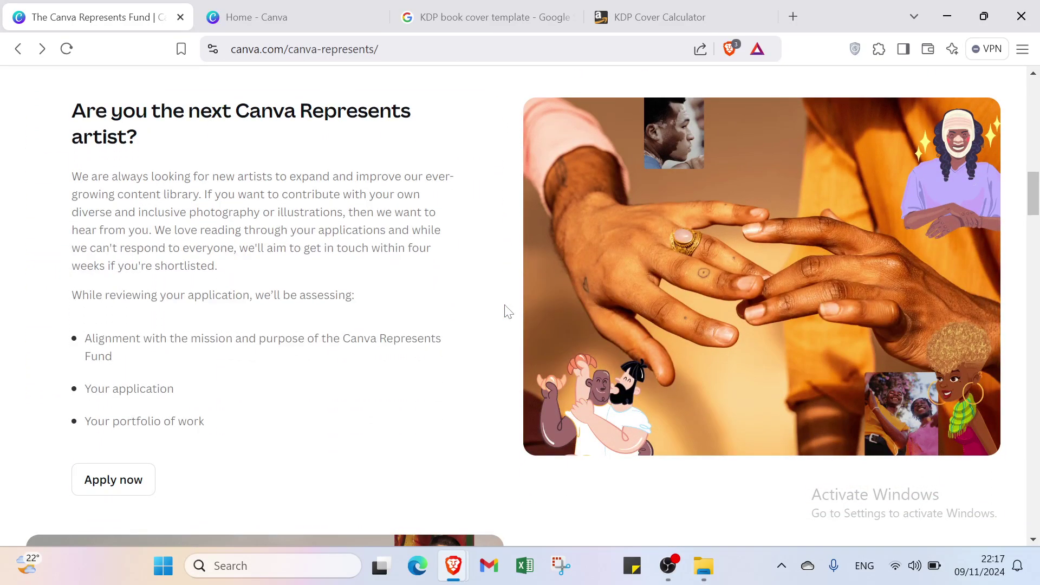
{"action": "scroll", "coordinate": [508, 313], "scroll_direction": "down", "scroll_amount": 4}
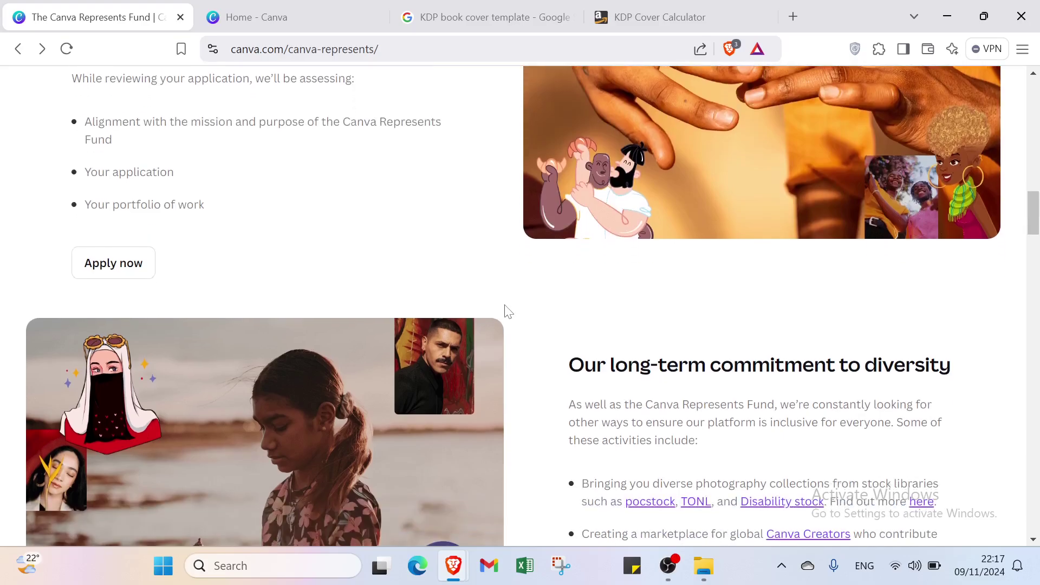
{"action": "scroll", "coordinate": [508, 312], "scroll_direction": "down", "scroll_amount": 1}
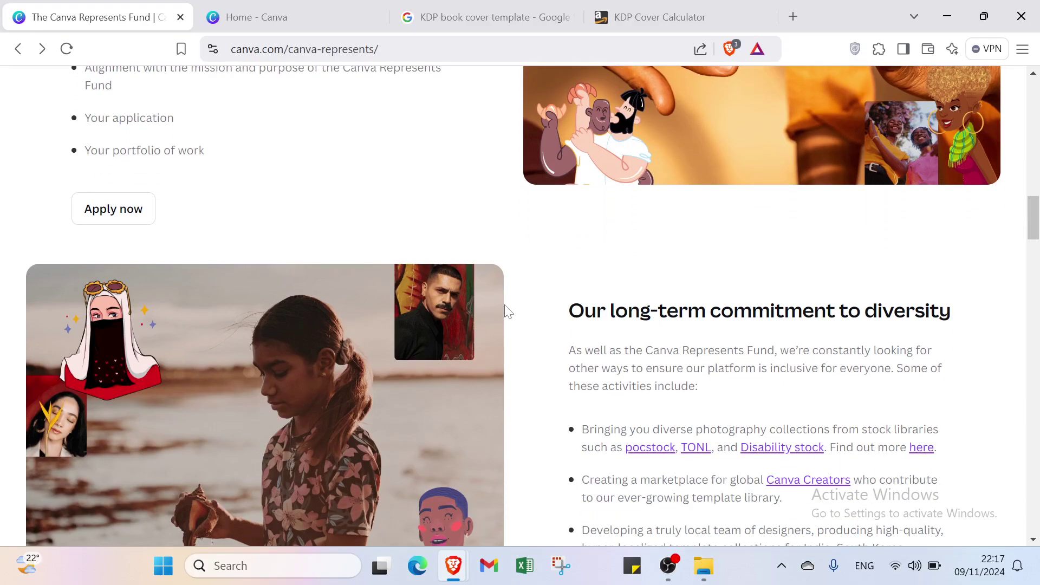
{"action": "scroll", "coordinate": [508, 313], "scroll_direction": "down", "scroll_amount": 3}
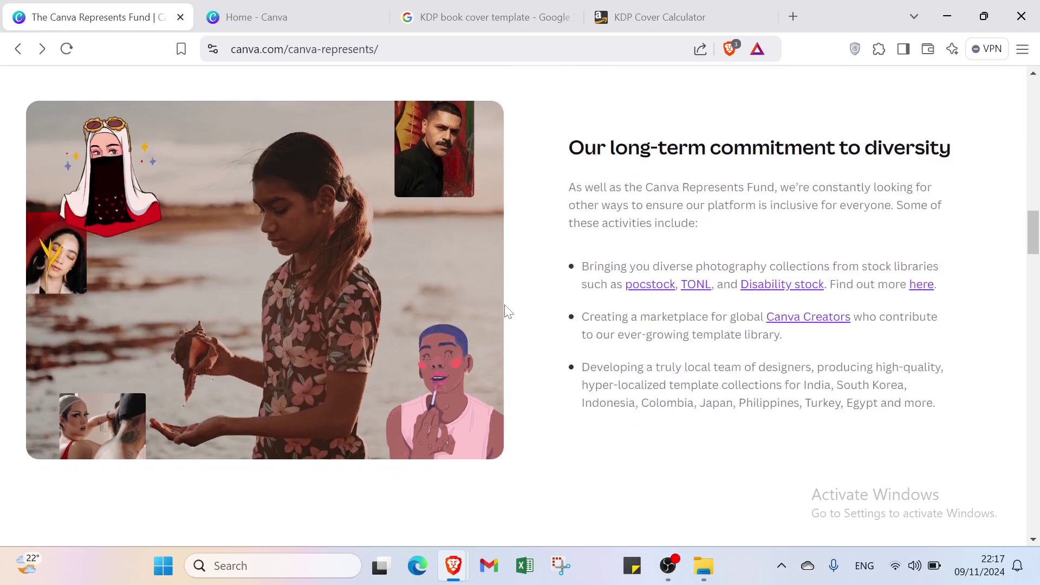
{"action": "scroll", "coordinate": [508, 313], "scroll_direction": "down", "scroll_amount": 2}
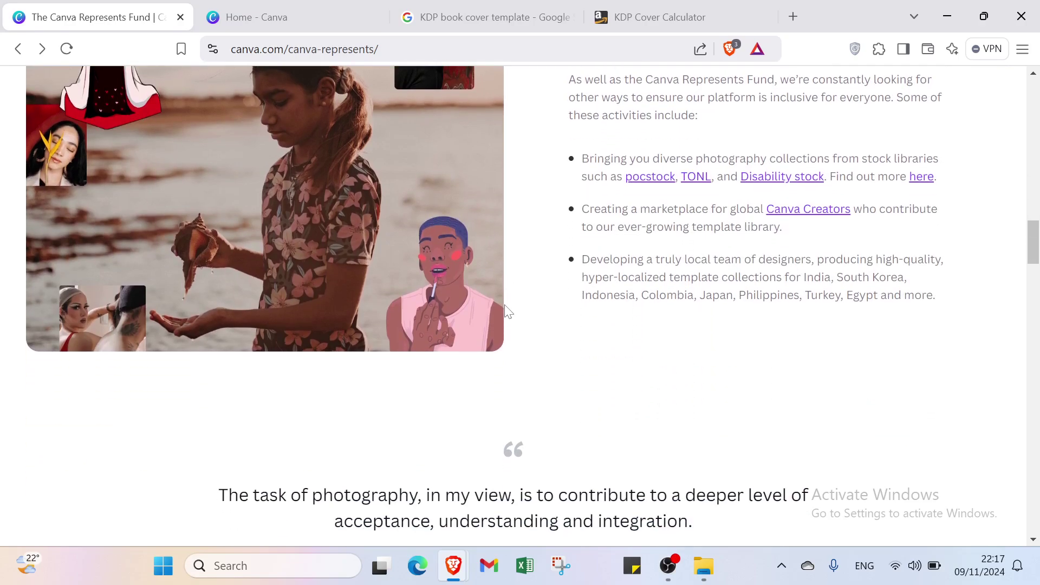
{"action": "scroll", "coordinate": [506, 271], "scroll_direction": "up", "scroll_amount": 15}
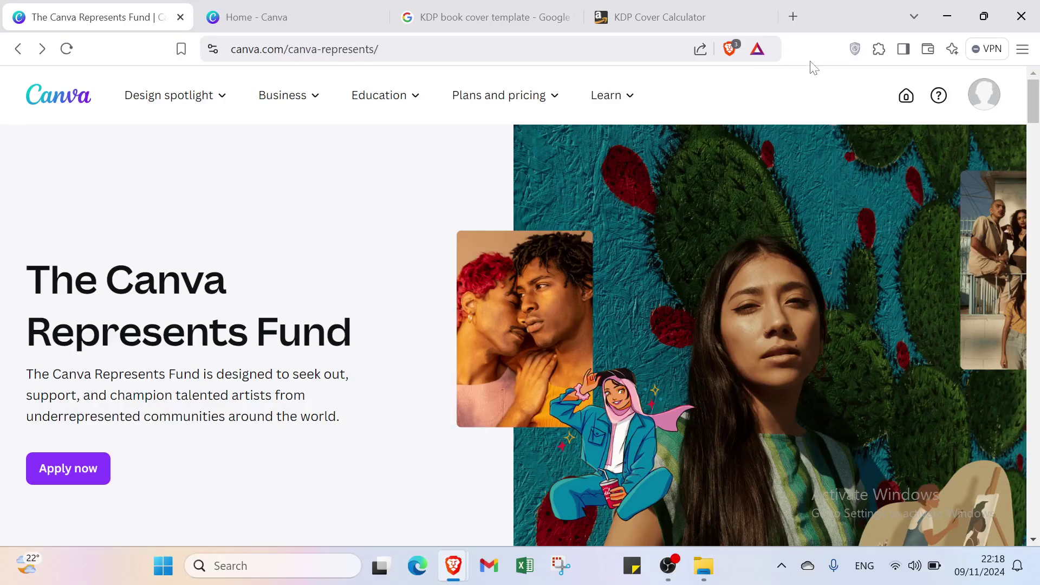
Compare the Canva home page with the Canva Represents page and view the account options of the signed-in profile.
{"action": "left_click", "coordinate": [325, 12]}
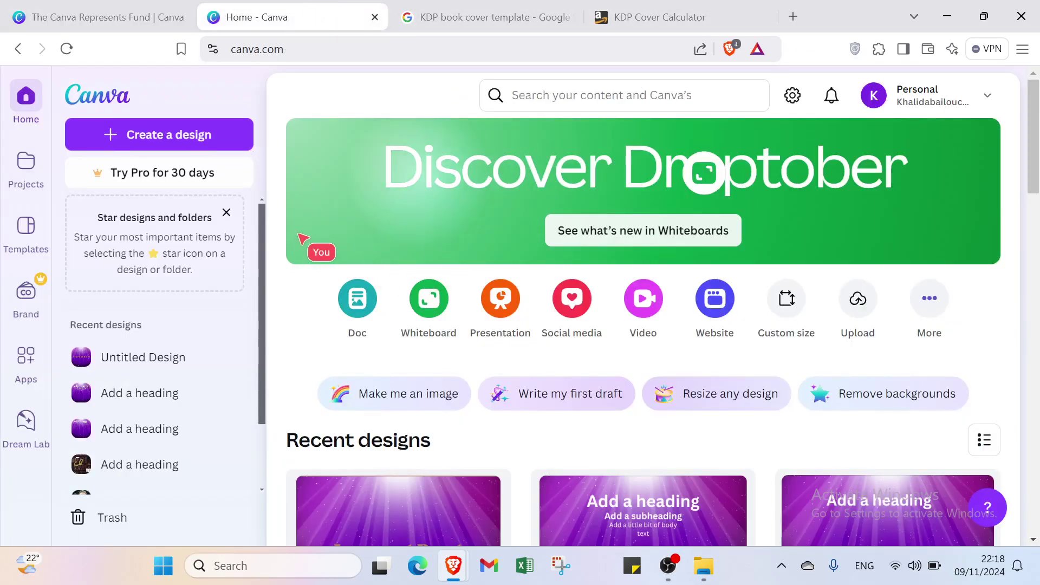
{"action": "left_click", "coordinate": [105, 9]}
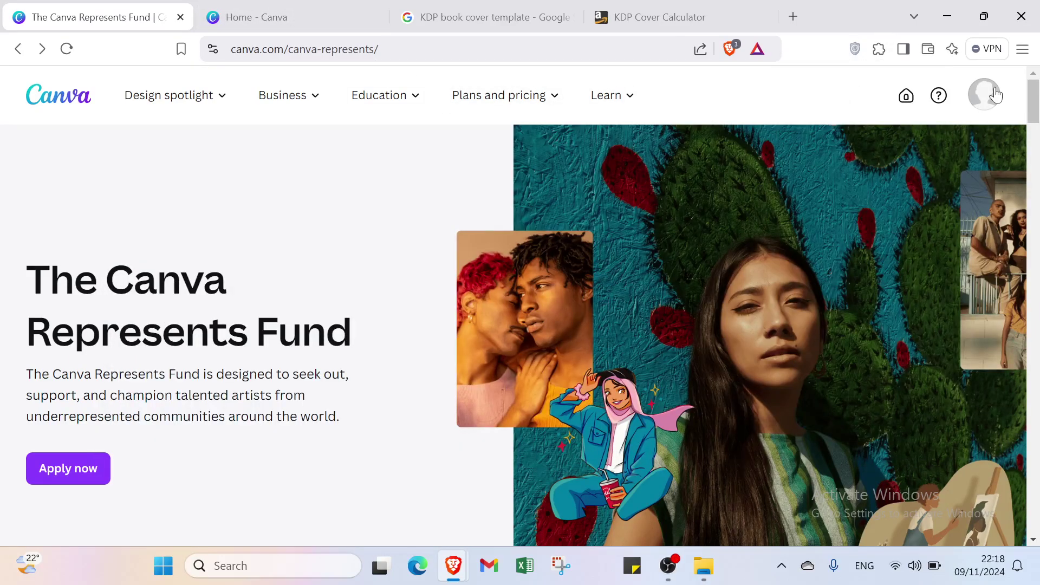
{"action": "left_click", "coordinate": [996, 95]}
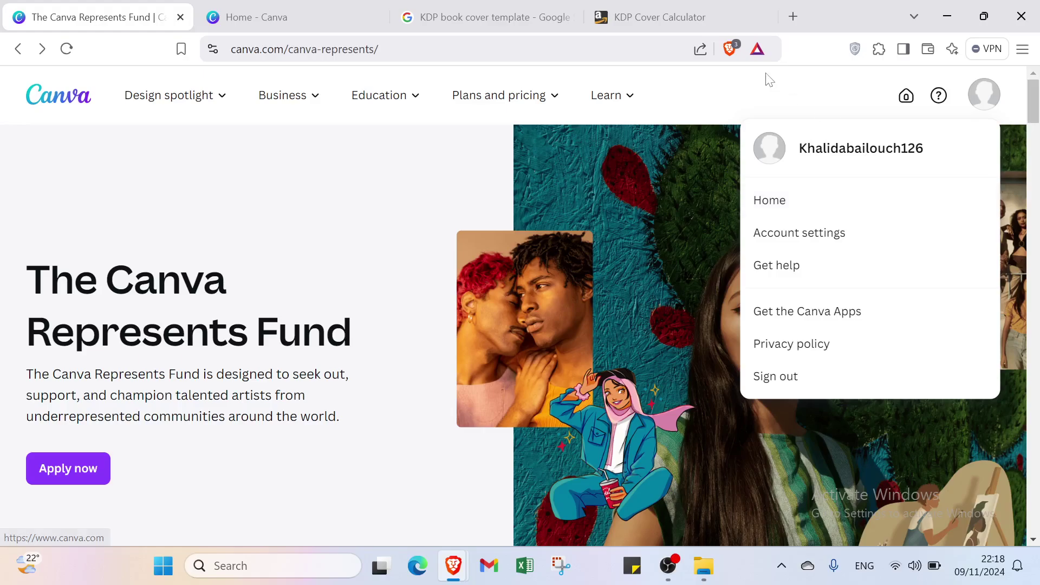
{"action": "left_click", "coordinate": [855, 93]}
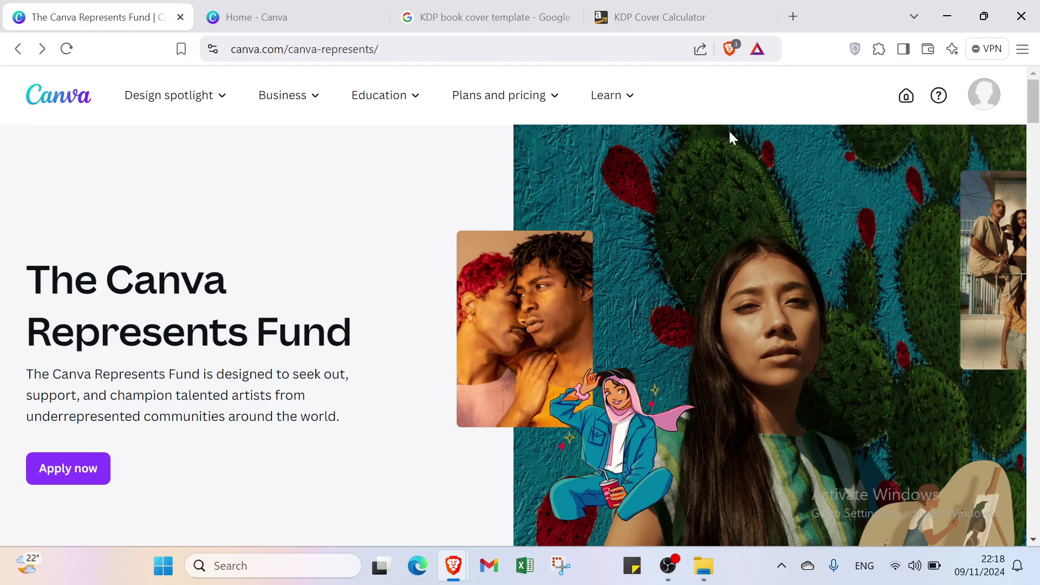
{"action": "left_click", "coordinate": [979, 110]}
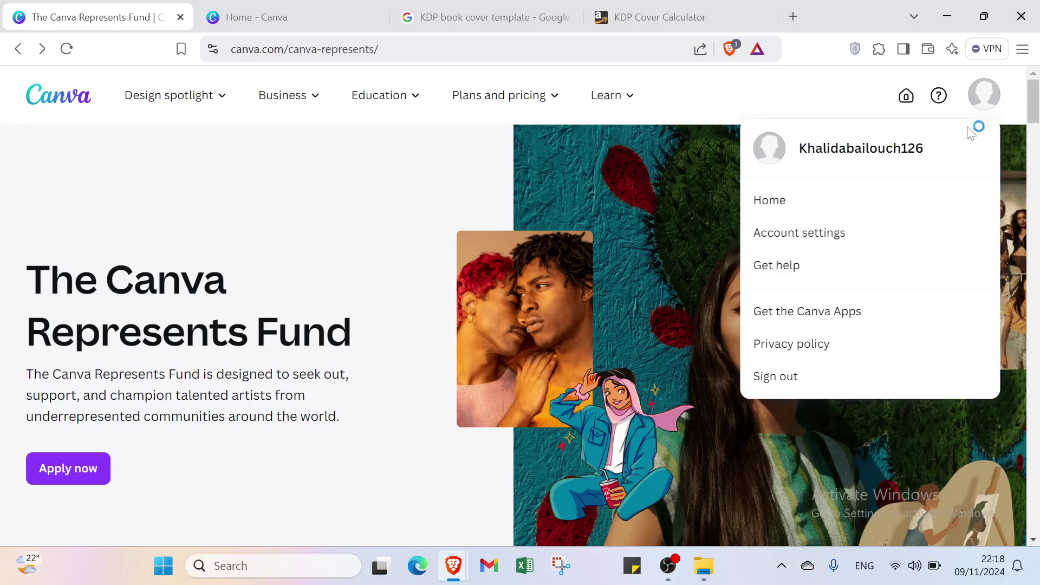
Go to the Canva home page and look over the recent designs.
{"action": "left_click", "coordinate": [289, 7]}
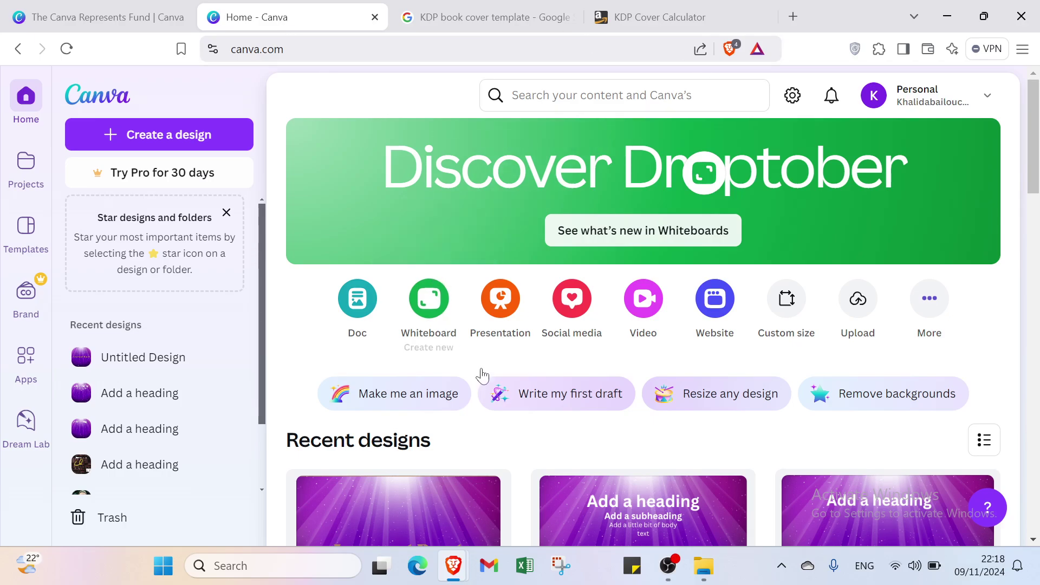
{"action": "scroll", "coordinate": [488, 388], "scroll_direction": "down", "scroll_amount": 1}
{"action": "scroll", "coordinate": [488, 388], "scroll_direction": "down", "scroll_amount": 15}
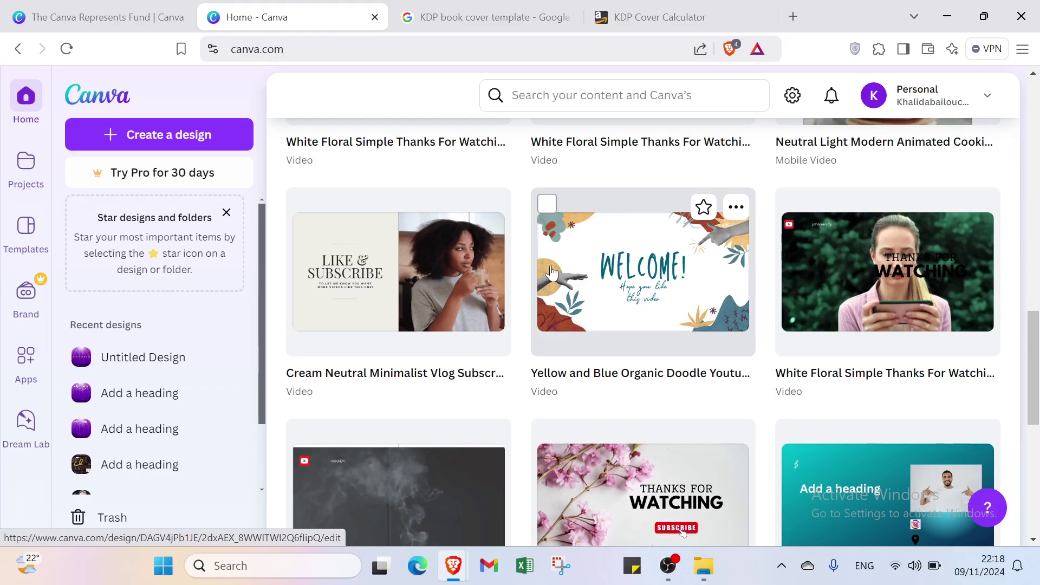
{"action": "scroll", "coordinate": [551, 272], "scroll_direction": "up", "scroll_amount": 12}
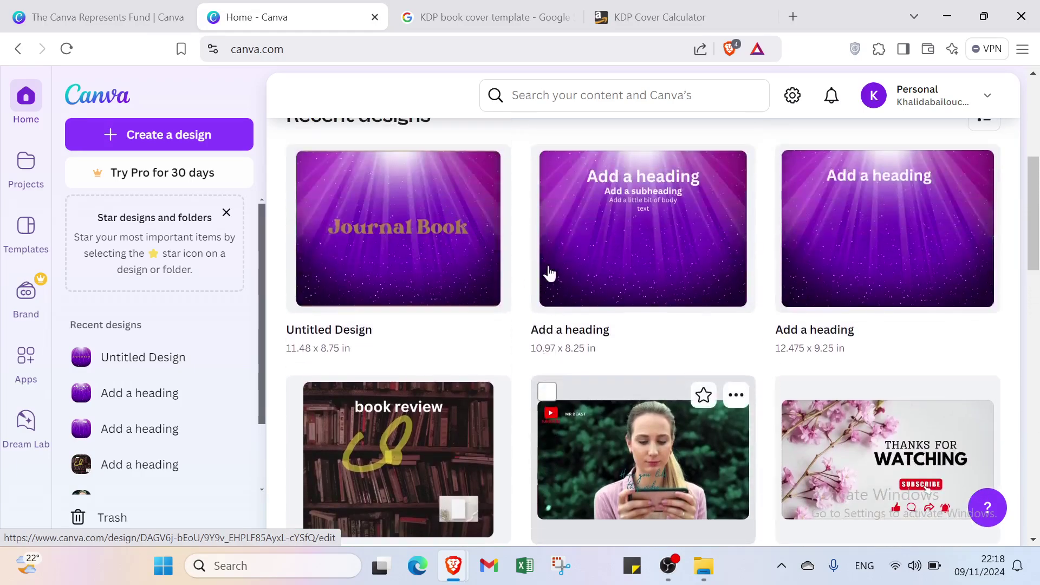
{"action": "scroll", "coordinate": [549, 274], "scroll_direction": "up", "scroll_amount": 4}
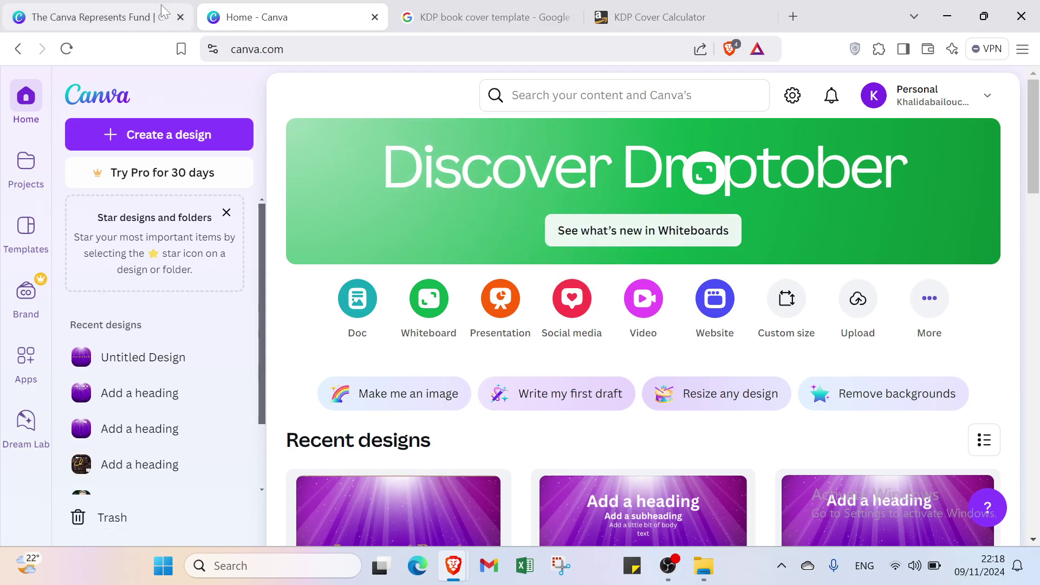
View the search results for the KDP book cover template and examine the KDP Cover Calculator's book information form.
{"action": "left_click", "coordinate": [491, 17]}
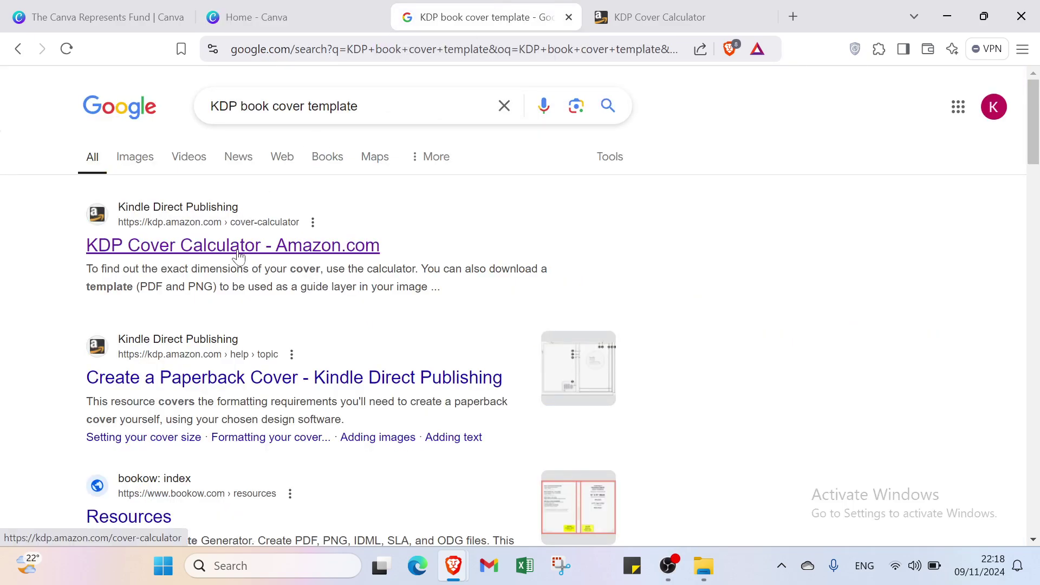
{"action": "left_click", "coordinate": [619, 27]}
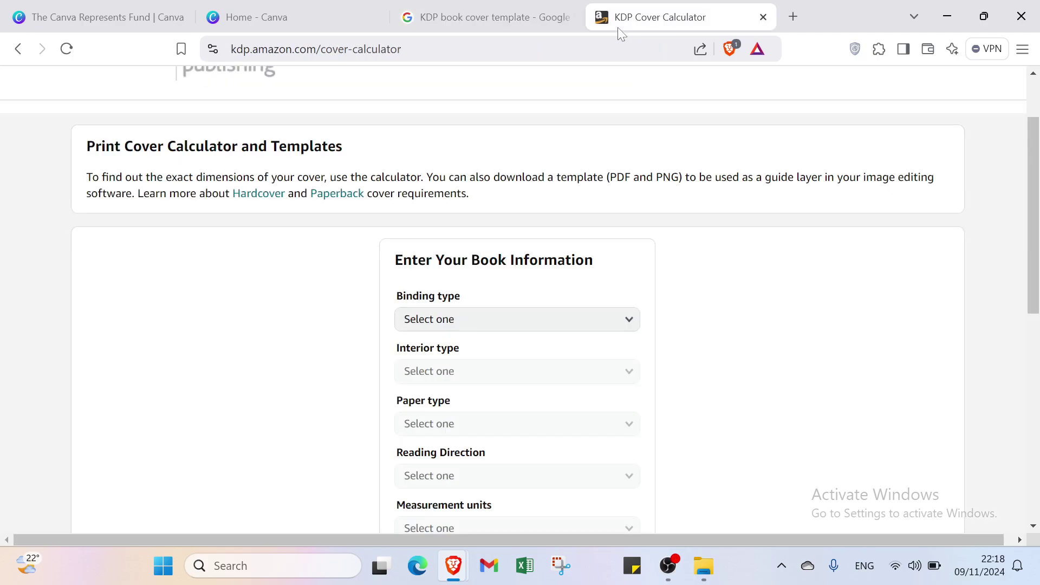
{"action": "scroll", "coordinate": [352, 149], "scroll_direction": "up", "scroll_amount": 2}
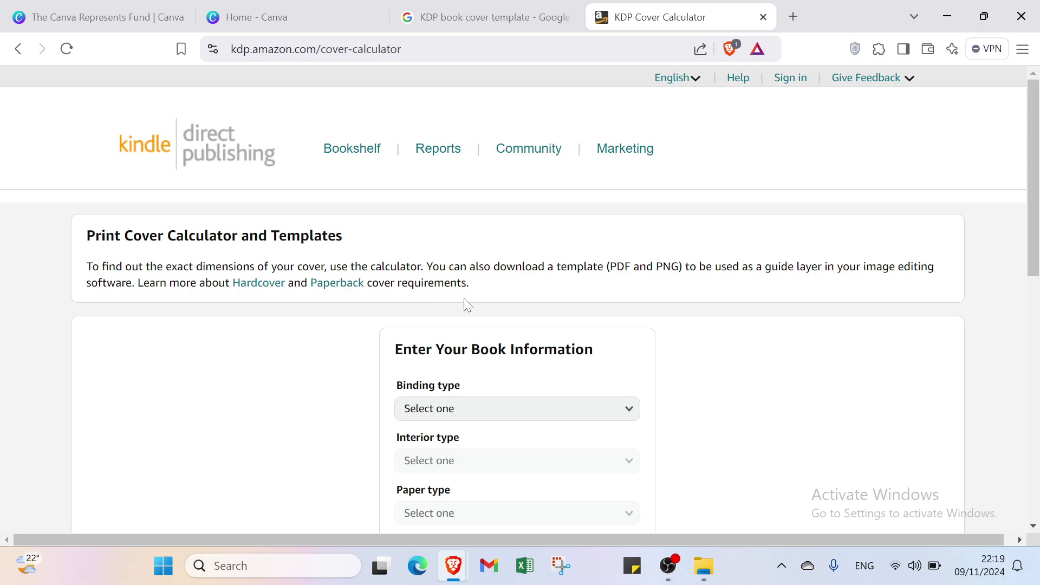
{"action": "scroll", "coordinate": [437, 391], "scroll_direction": "down", "scroll_amount": 5}
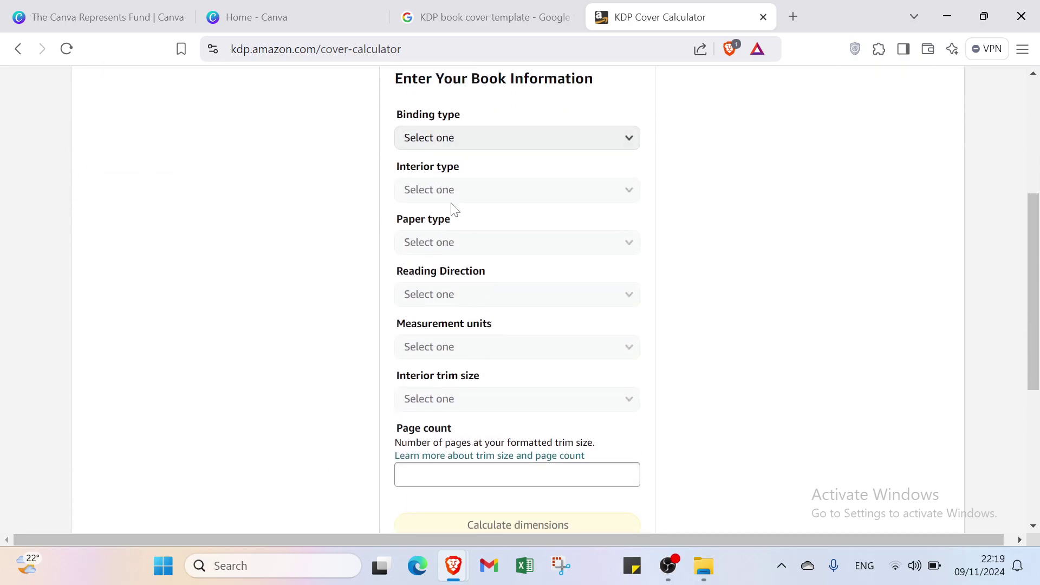
{"action": "left_click", "coordinate": [470, 136]}
{"action": "left_click", "coordinate": [470, 135]}
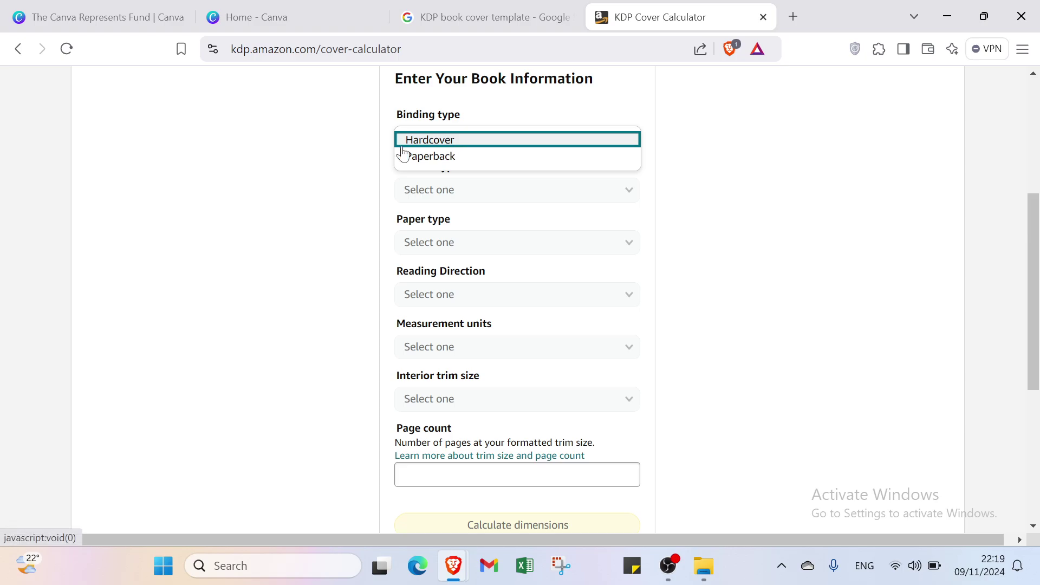
{"action": "left_click", "coordinate": [304, 151]}
{"action": "scroll", "coordinate": [356, 160], "scroll_direction": "up", "scroll_amount": 5}
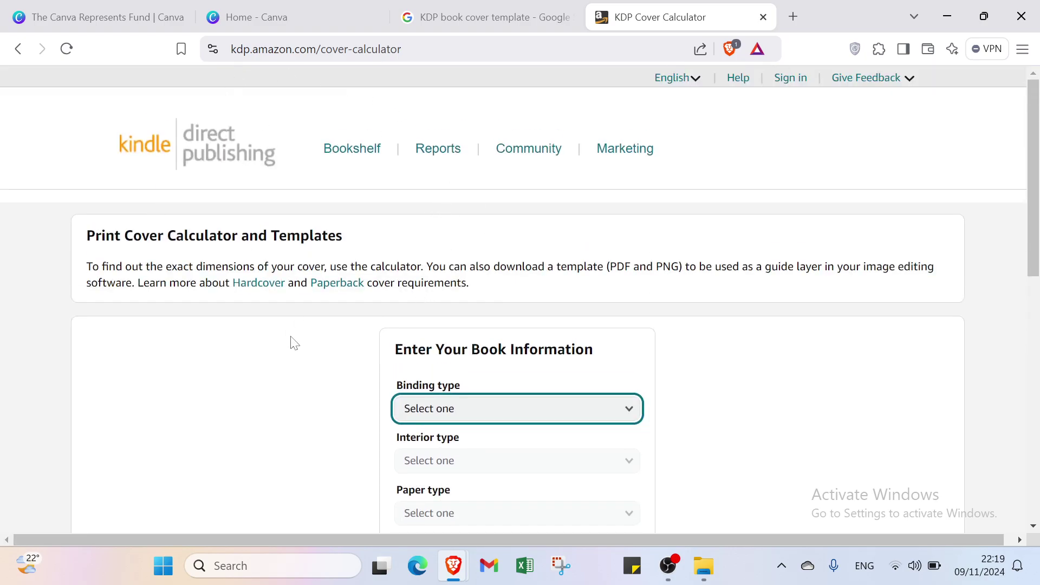
Return to the Canva home page and start creating a custom-size design.
{"action": "left_click", "coordinate": [226, 20]}
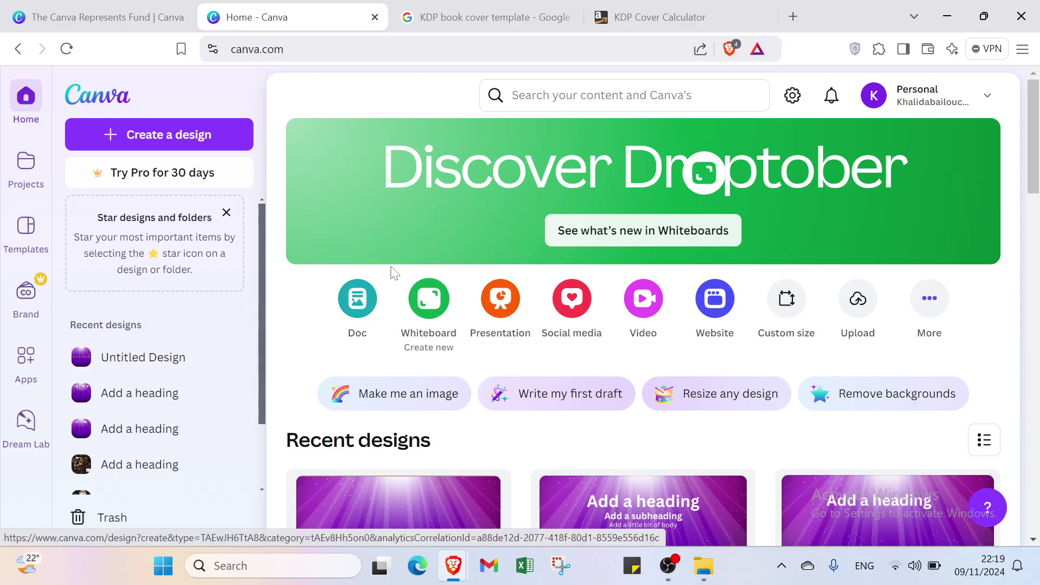
{"action": "left_click", "coordinate": [209, 136]}
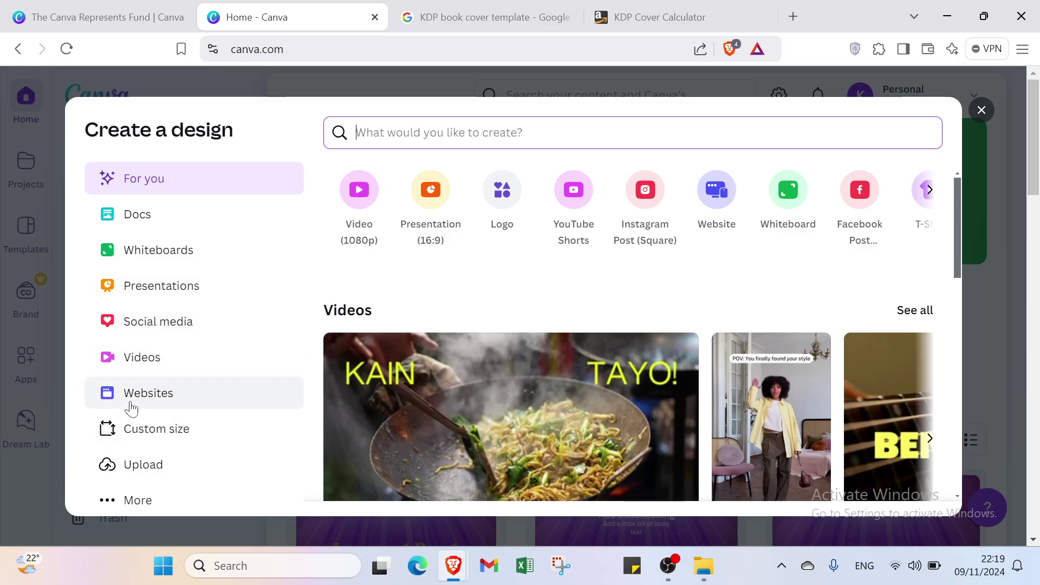
{"action": "left_click", "coordinate": [151, 434]}
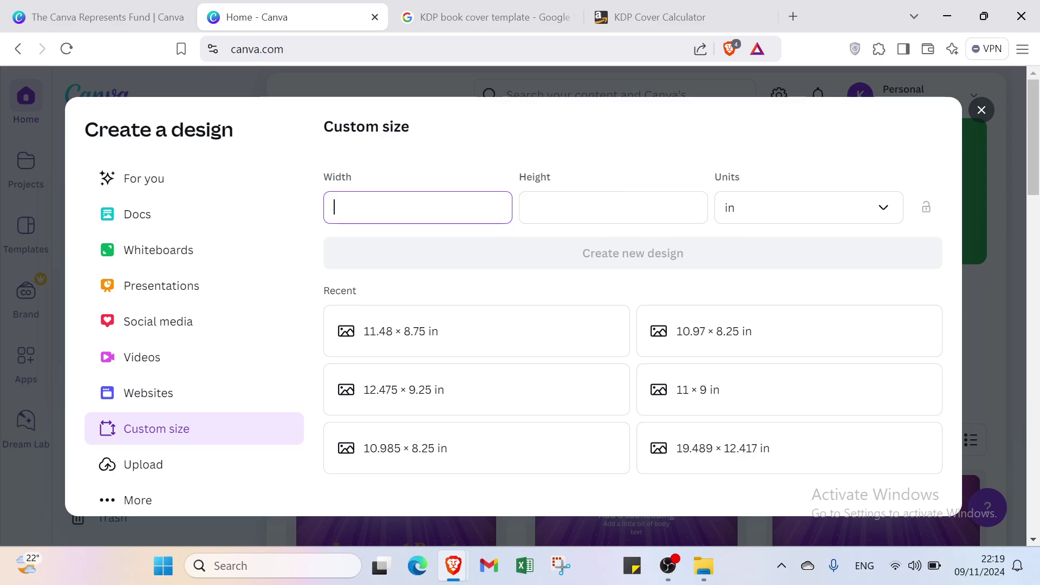
Switch to the KDP Cover Calculator and set the book's binding type to Paperback.
{"action": "left_click", "coordinate": [660, 17]}
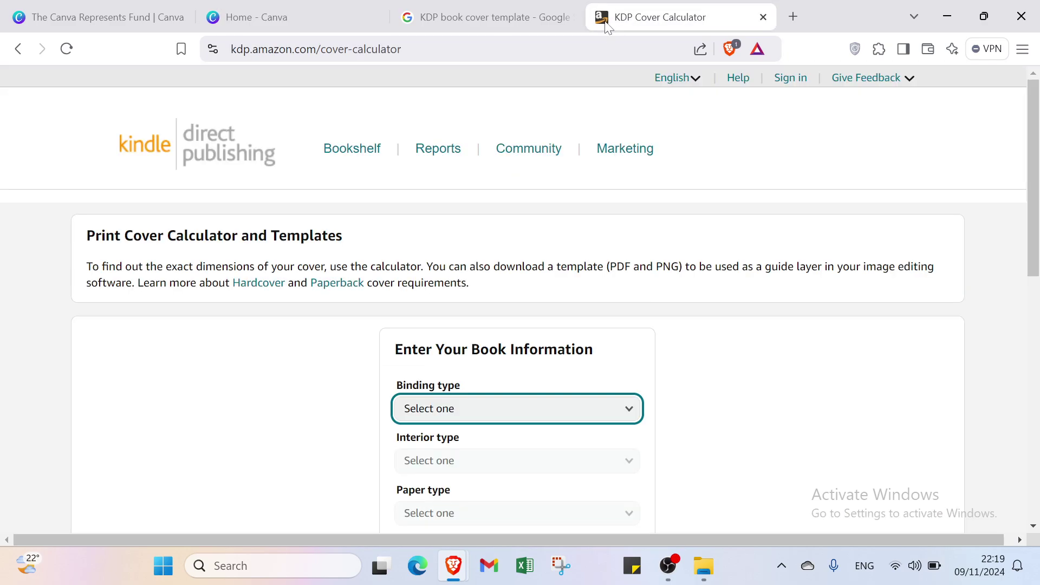
{"action": "left_click", "coordinate": [375, 16]}
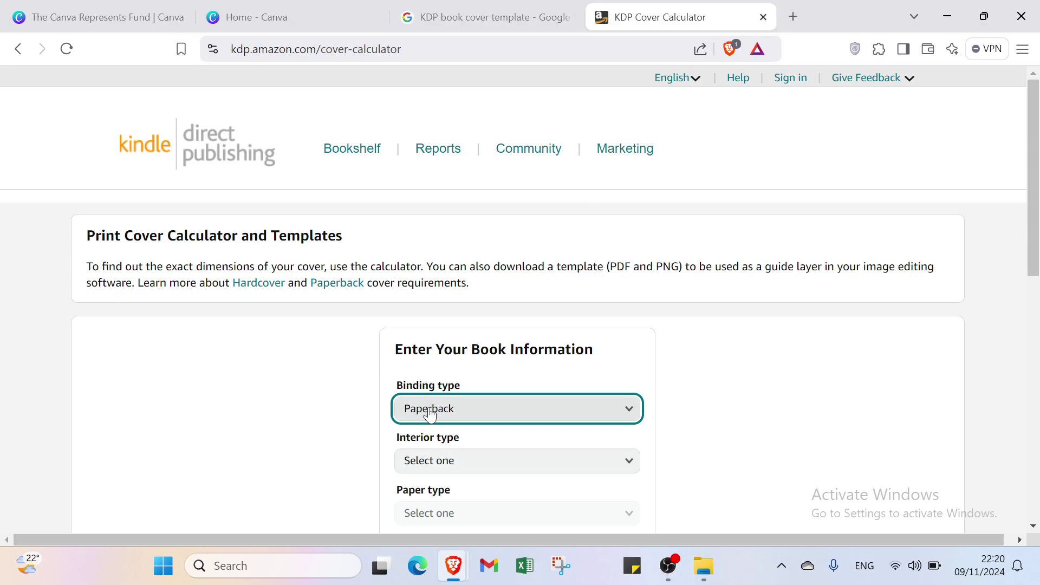
{"action": "left_click", "coordinate": [430, 415]}
{"action": "left_click", "coordinate": [428, 411]}
{"action": "left_click", "coordinate": [427, 410]}
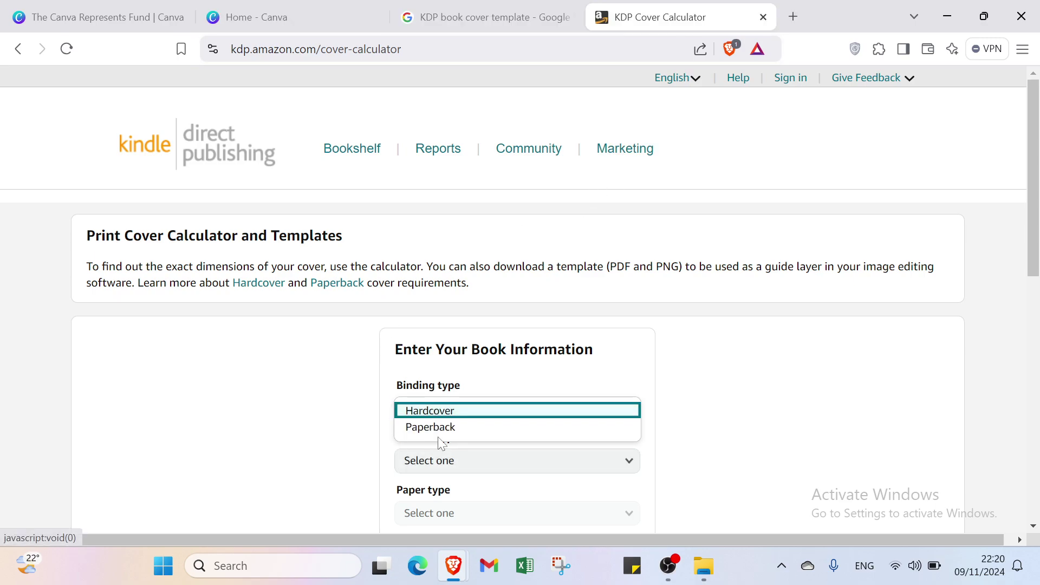
{"action": "left_click", "coordinate": [448, 427]}
Set the book's interior type to Standard color and its paper type to White paper.
{"action": "scroll", "coordinate": [450, 428], "scroll_direction": "down", "scroll_amount": 1}
{"action": "left_click", "coordinate": [457, 412]}
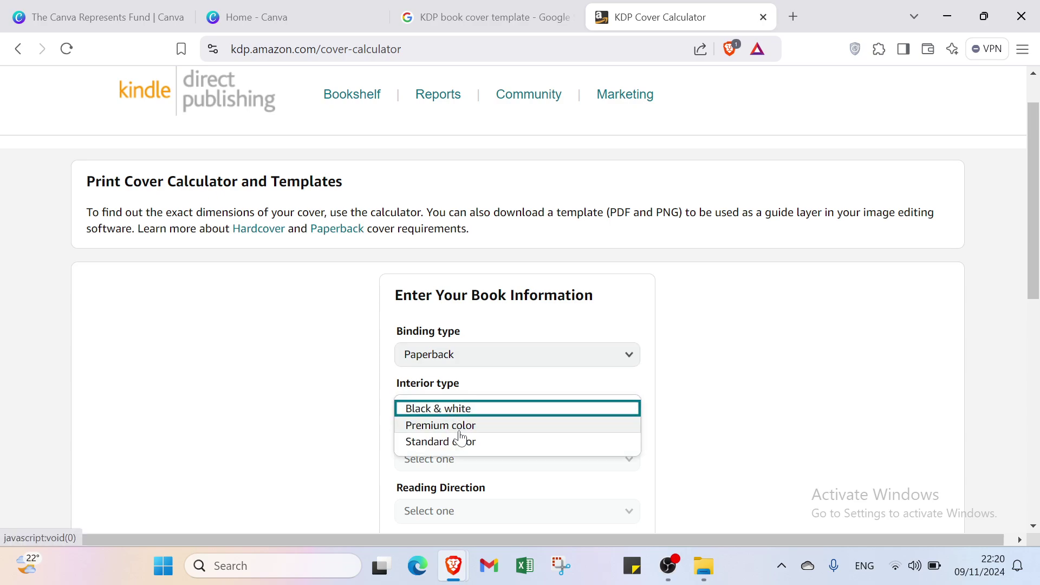
{"action": "left_click", "coordinate": [436, 443]}
{"action": "scroll", "coordinate": [451, 423], "scroll_direction": "down", "scroll_amount": 1}
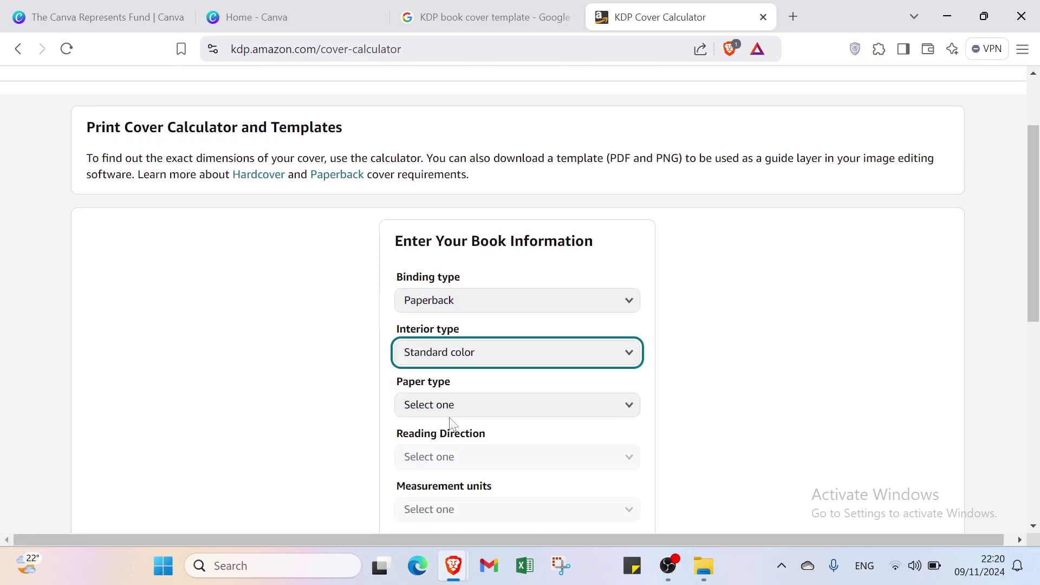
{"action": "left_click", "coordinate": [450, 407]}
{"action": "left_click", "coordinate": [466, 414]}
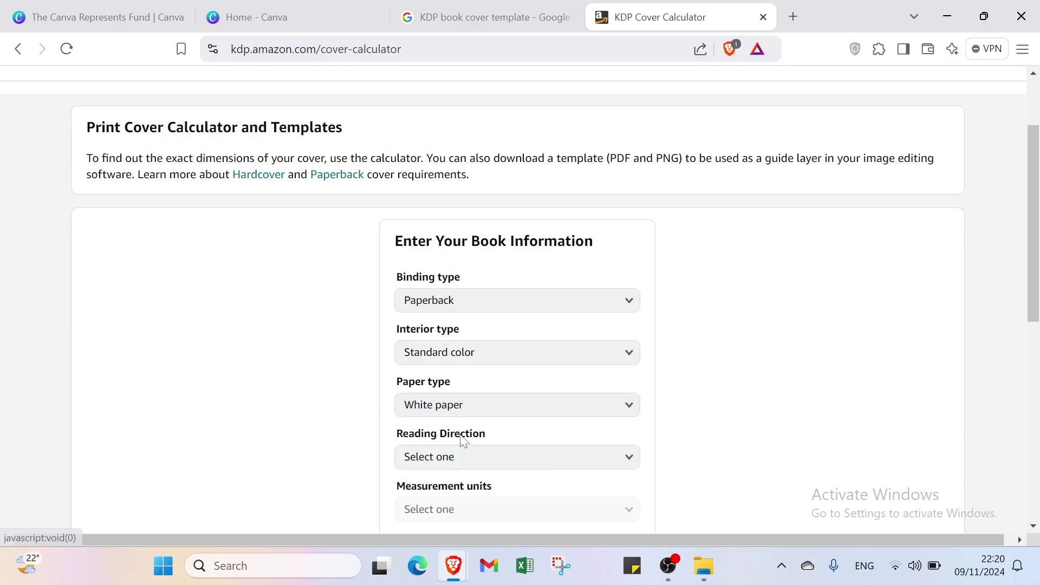
Set the book's reading direction to Right to Left and its measurement units to Inches.
{"action": "left_click", "coordinate": [465, 455]}
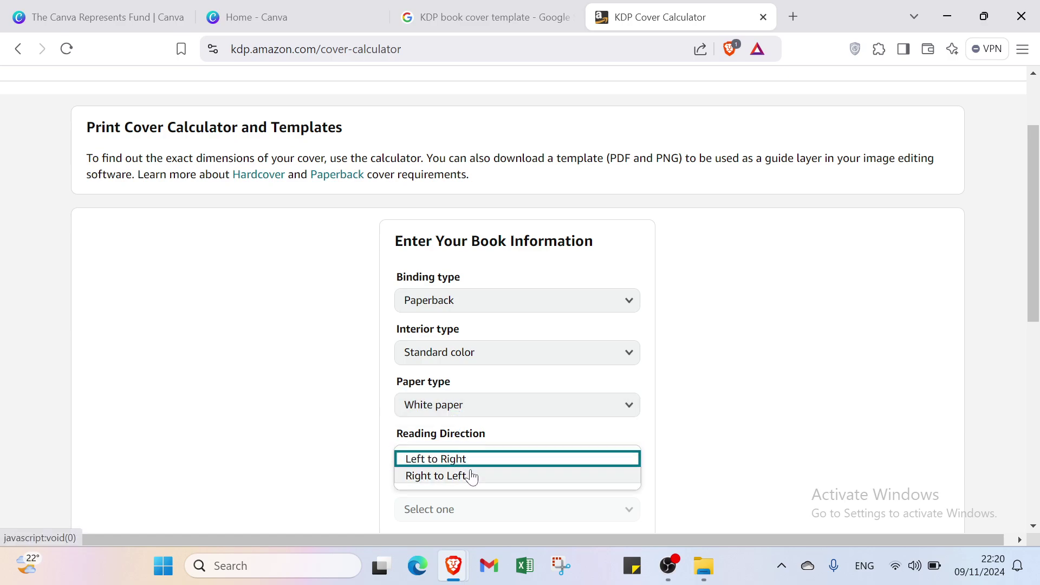
{"action": "left_click", "coordinate": [472, 476]}
{"action": "scroll", "coordinate": [472, 479], "scroll_direction": "down", "scroll_amount": 2}
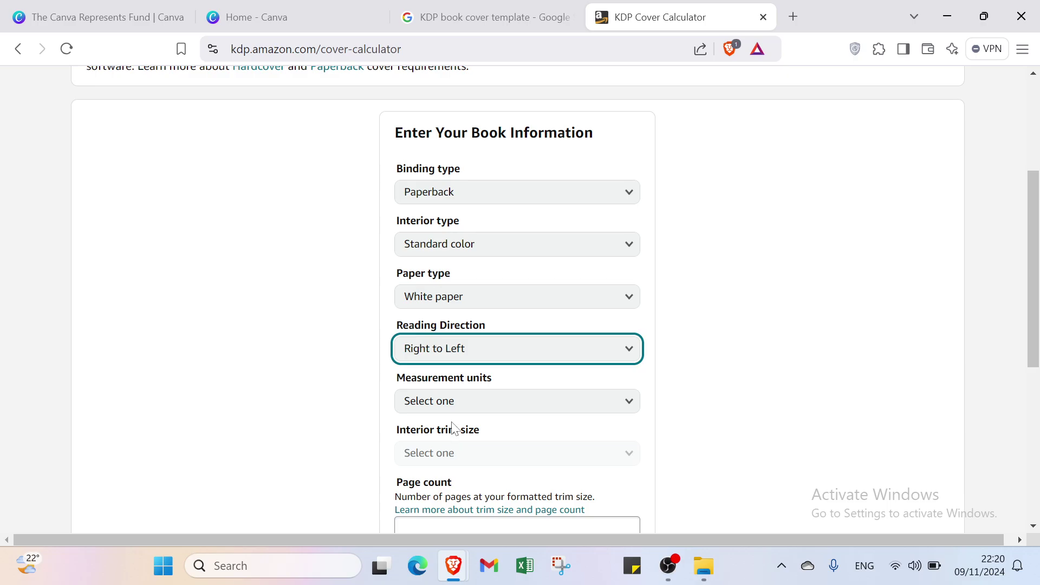
{"action": "left_click", "coordinate": [424, 405]}
{"action": "left_click", "coordinate": [437, 411]}
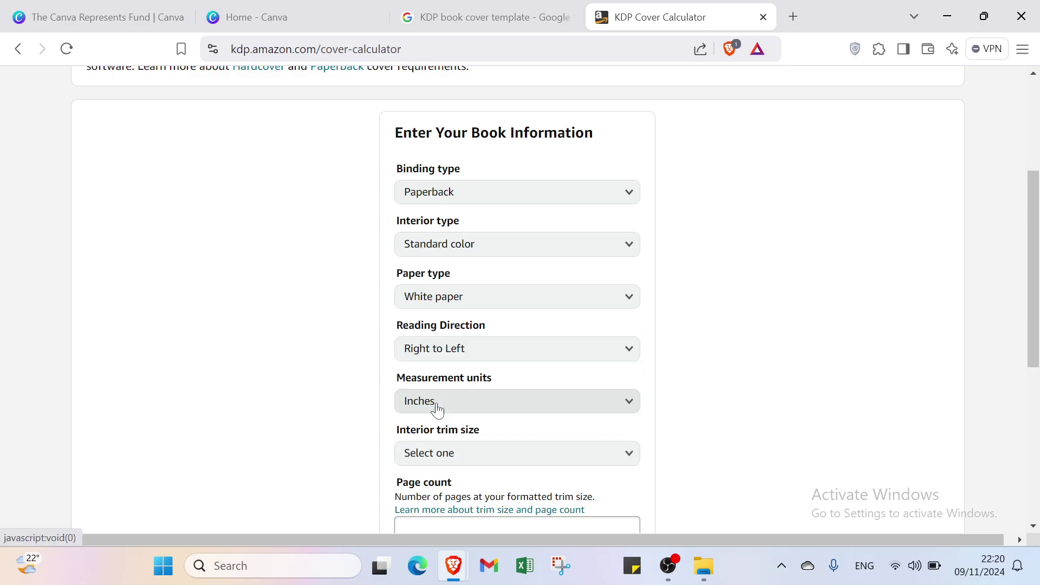
Set the book's interior trim size to 5.06 x 7.81 in.
{"action": "scroll", "coordinate": [434, 409], "scroll_direction": "down", "scroll_amount": 2}
{"action": "left_click", "coordinate": [449, 350]}
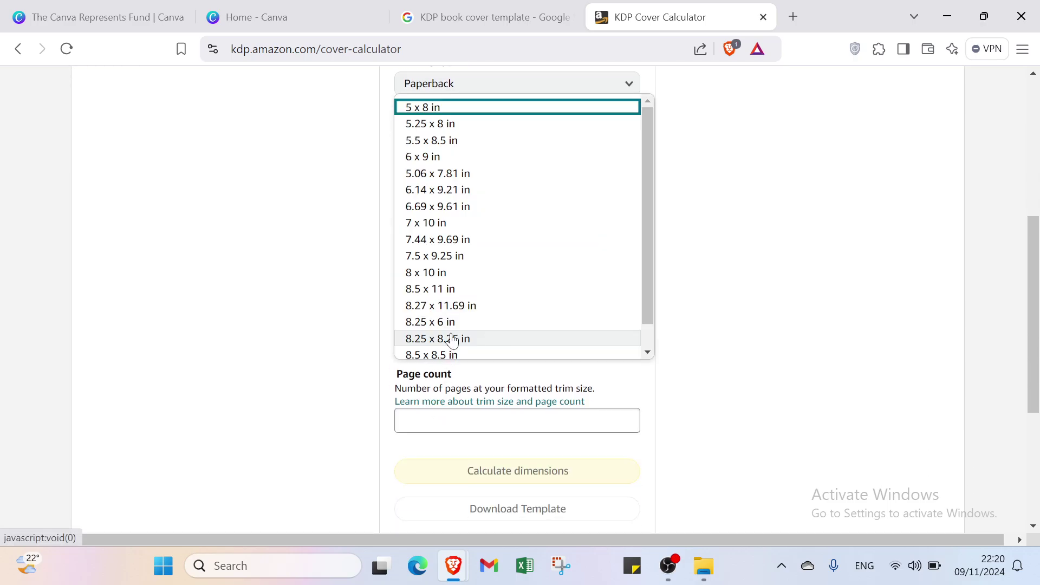
{"action": "left_click", "coordinate": [255, 311]}
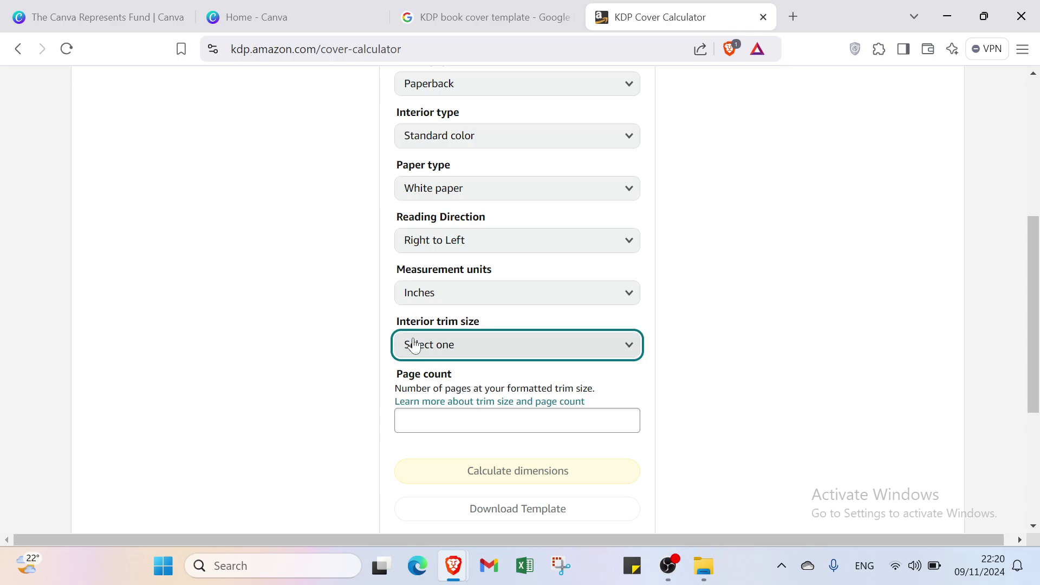
{"action": "left_click", "coordinate": [471, 353]}
{"action": "scroll", "coordinate": [467, 223], "scroll_direction": "down", "scroll_amount": 1}
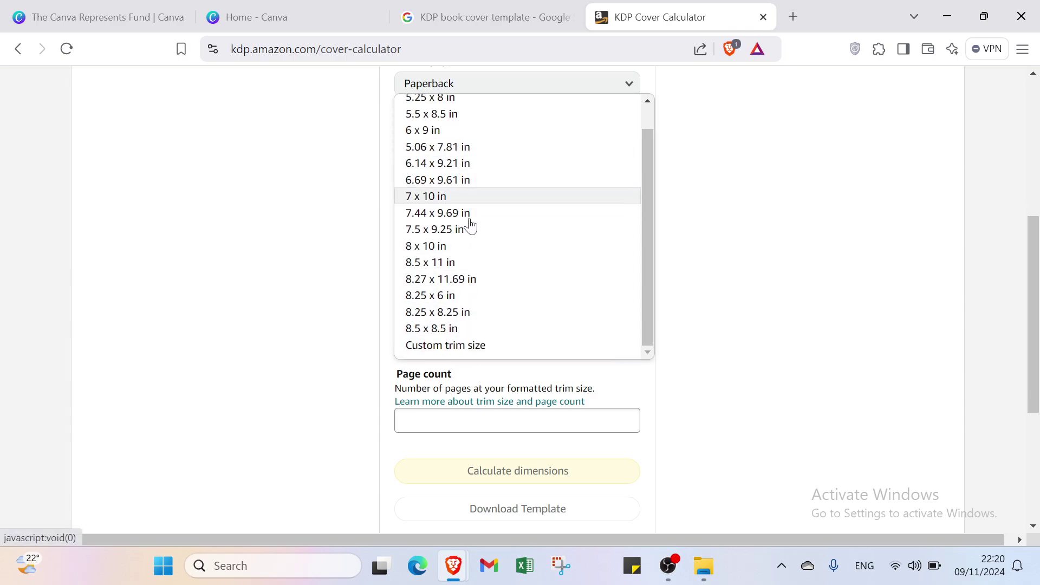
{"action": "scroll", "coordinate": [467, 216], "scroll_direction": "up", "scroll_amount": 1}
{"action": "left_click", "coordinate": [467, 174]}
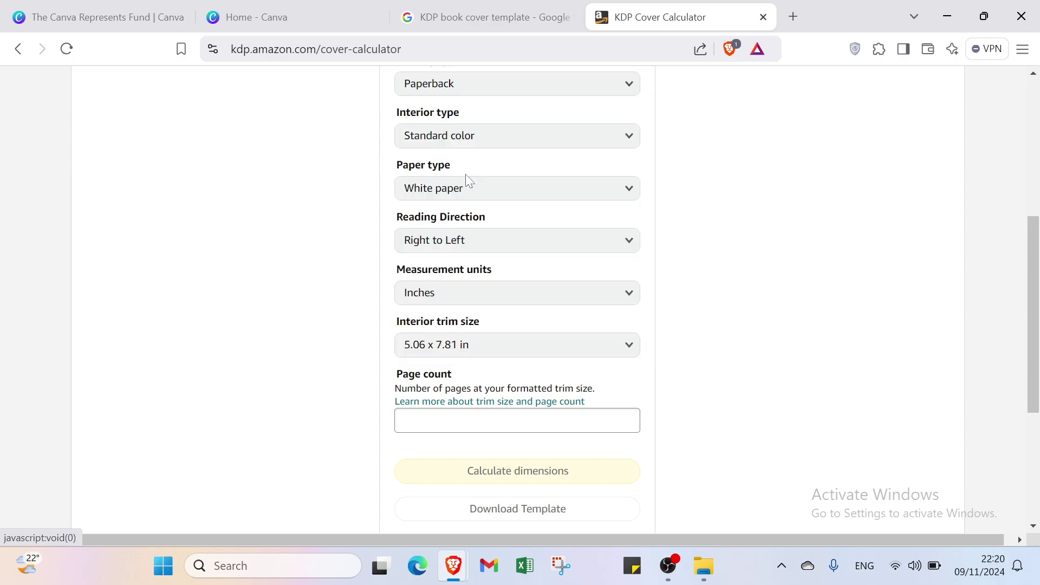
Enter a page count of 100 and calculate the cover dimensions.
{"action": "left_click", "coordinate": [463, 421]}
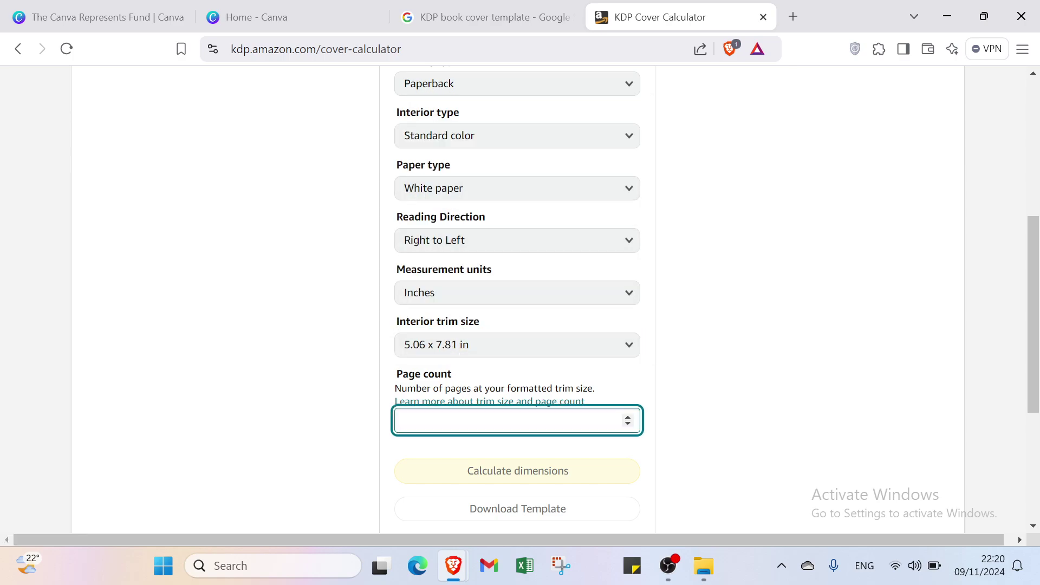
{"action": "type", "text": "100"}
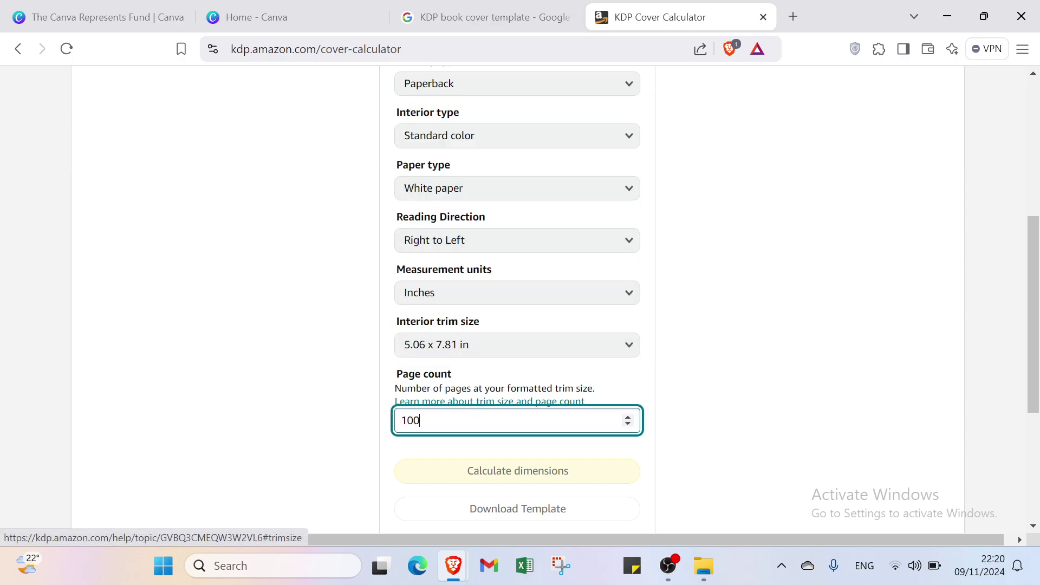
{"action": "left_click", "coordinate": [623, 453]}
{"action": "left_click", "coordinate": [594, 470]}
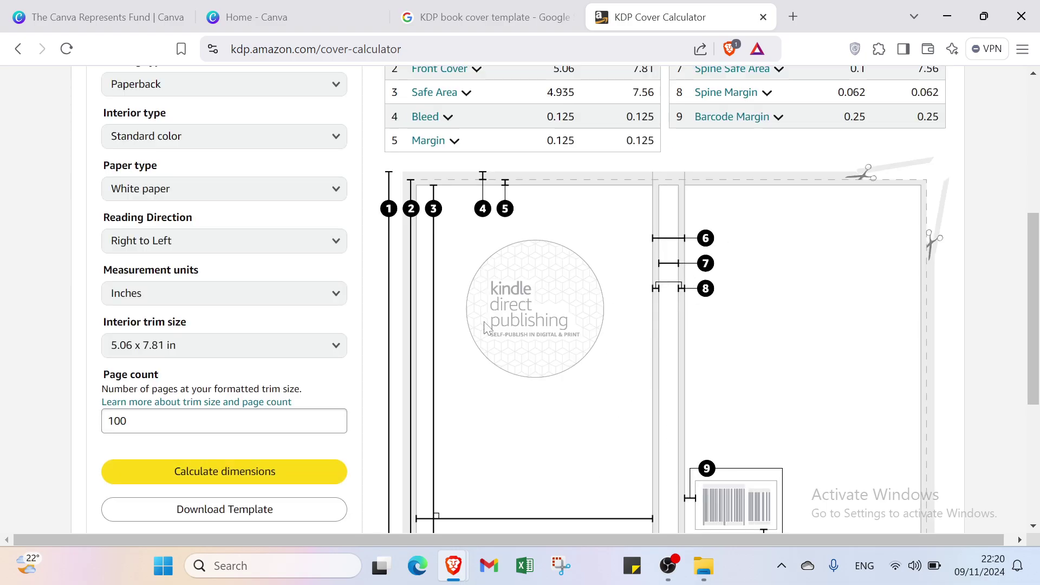
Examine the calculated cover dimensions, the reference diagram and the explanations of bleed, margin, spine safe area and spine margin.
{"action": "scroll", "coordinate": [486, 325], "scroll_direction": "up", "scroll_amount": 5}
{"action": "scroll", "coordinate": [539, 457], "scroll_direction": "down", "scroll_amount": 2}
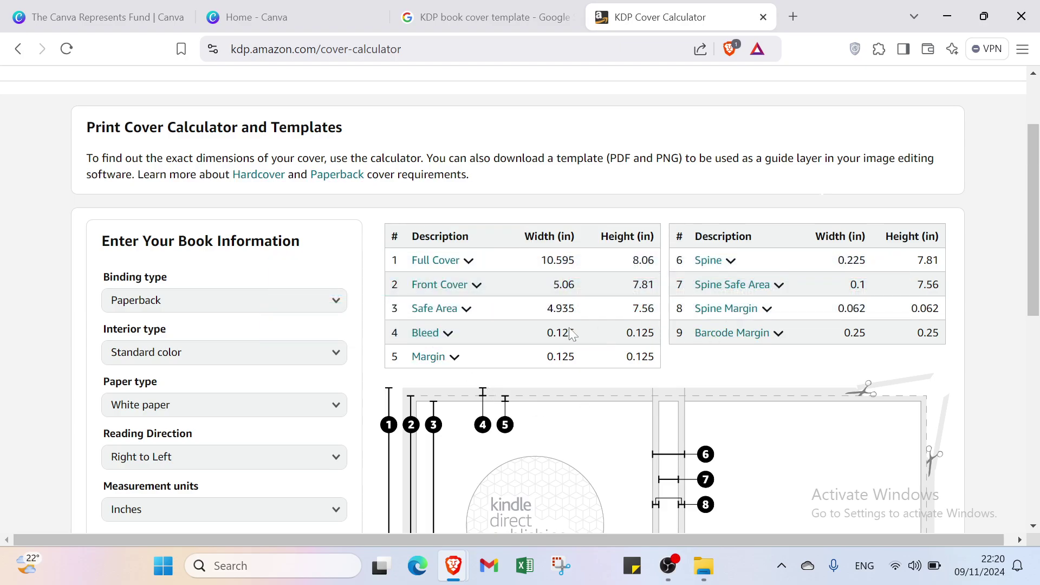
{"action": "scroll", "coordinate": [512, 344], "scroll_direction": "down", "scroll_amount": 5}
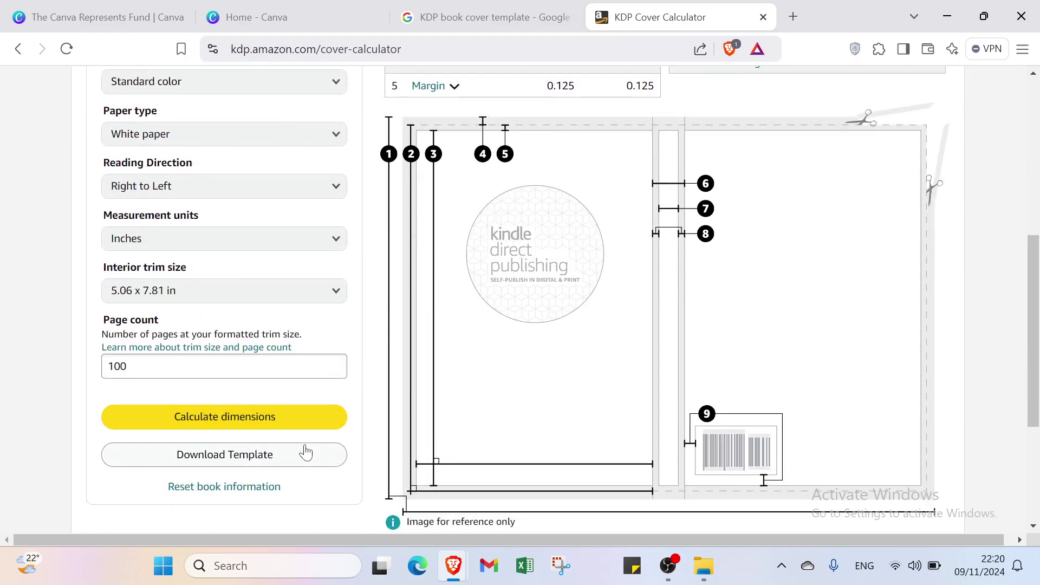
{"action": "scroll", "coordinate": [560, 315], "scroll_direction": "up", "scroll_amount": 5}
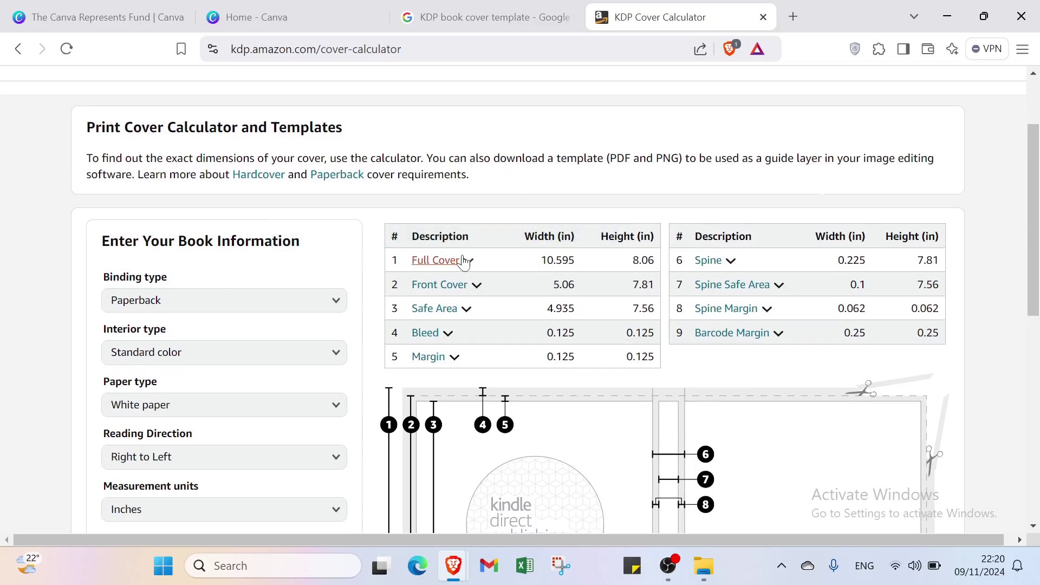
{"action": "mouse_move", "coordinate": [419, 334]}
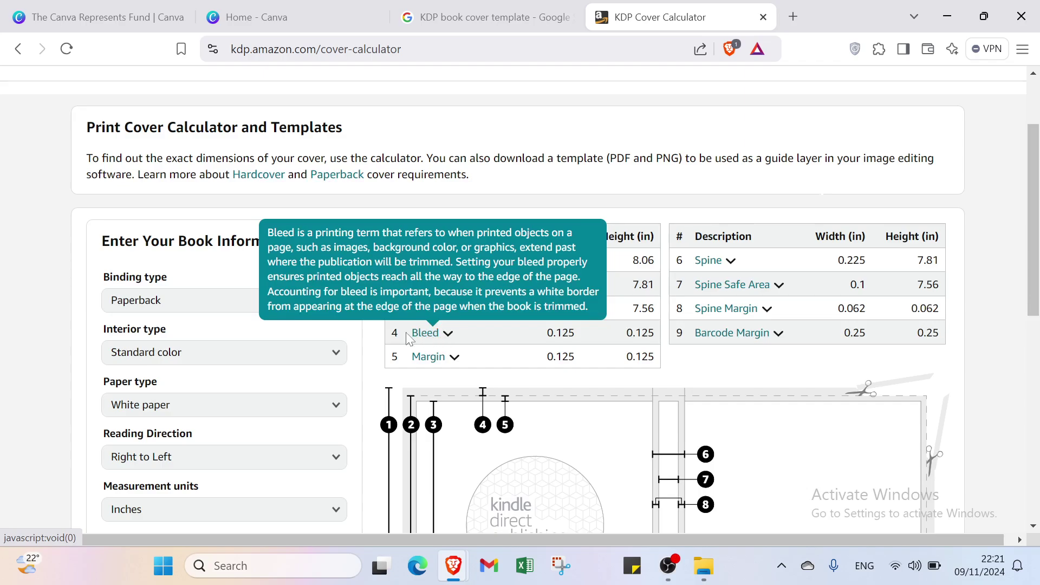
{"action": "mouse_move", "coordinate": [432, 359]}
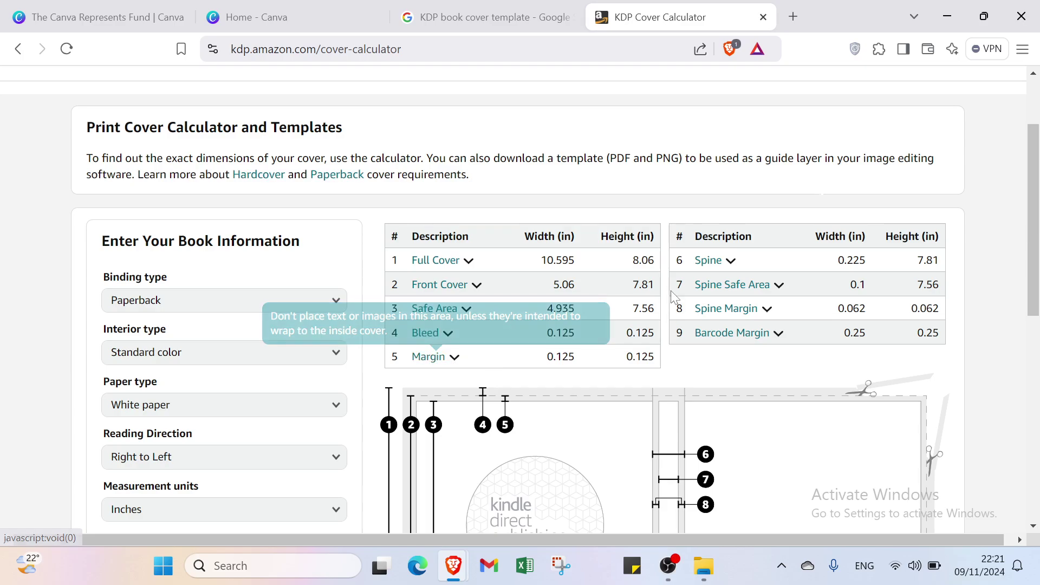
{"action": "mouse_move", "coordinate": [703, 270]}
{"action": "mouse_move", "coordinate": [708, 288]}
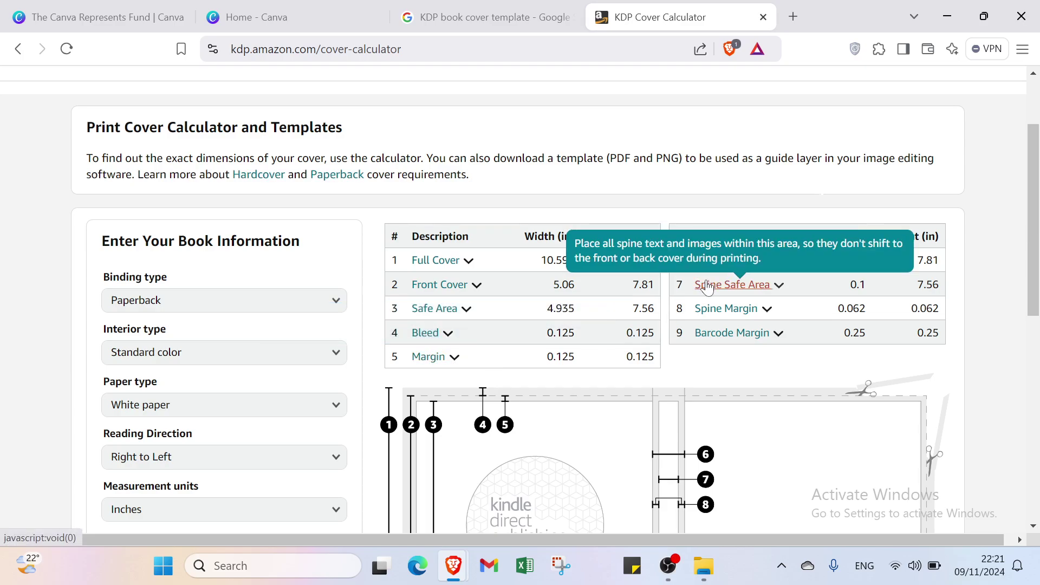
{"action": "mouse_move", "coordinate": [717, 313]}
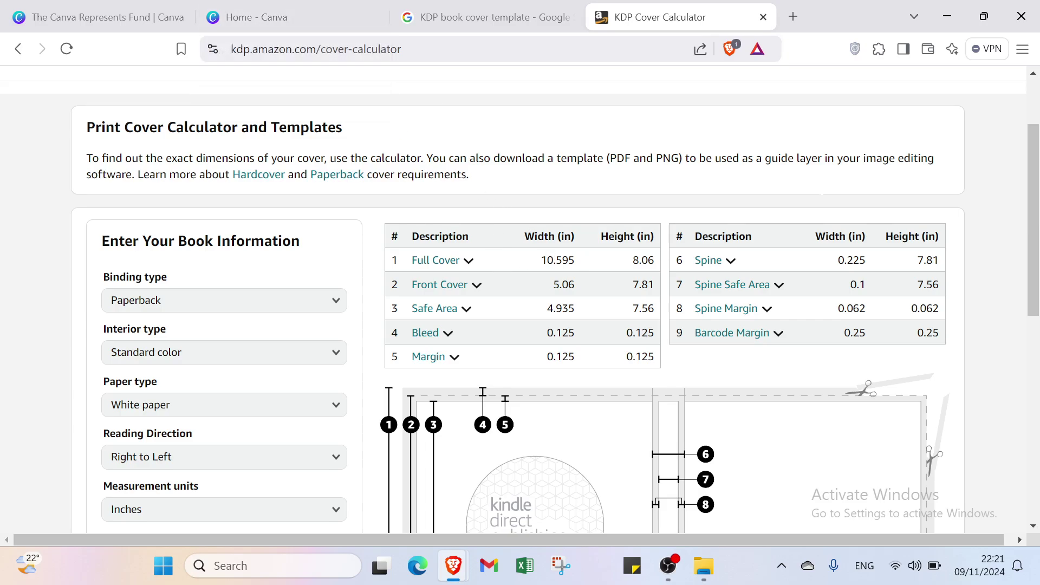
Switch to Canva, start a custom-size design and enter 10.595 as its width.
{"action": "left_click", "coordinate": [333, 25]}
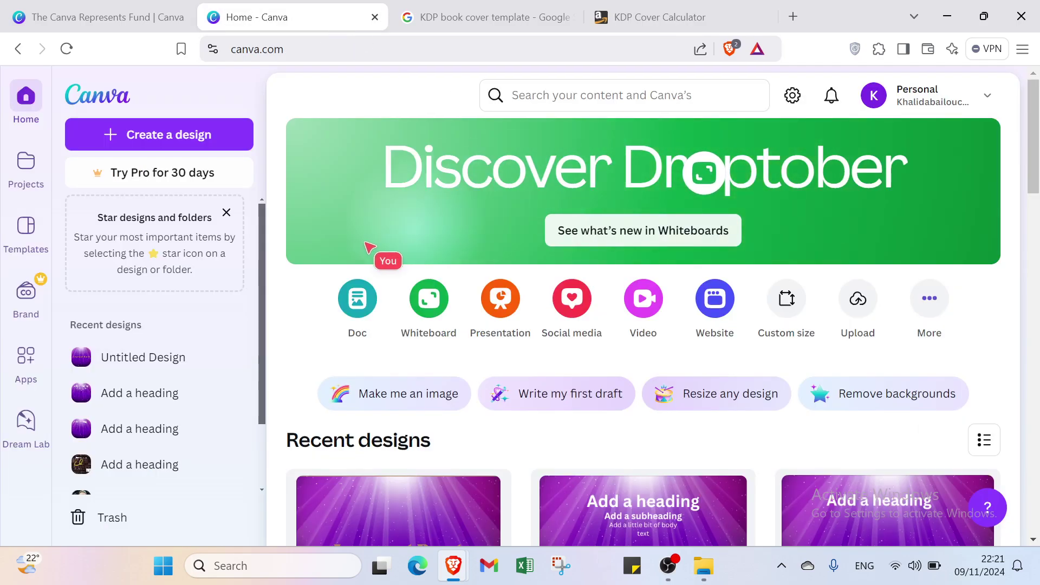
{"action": "left_click", "coordinate": [228, 136]}
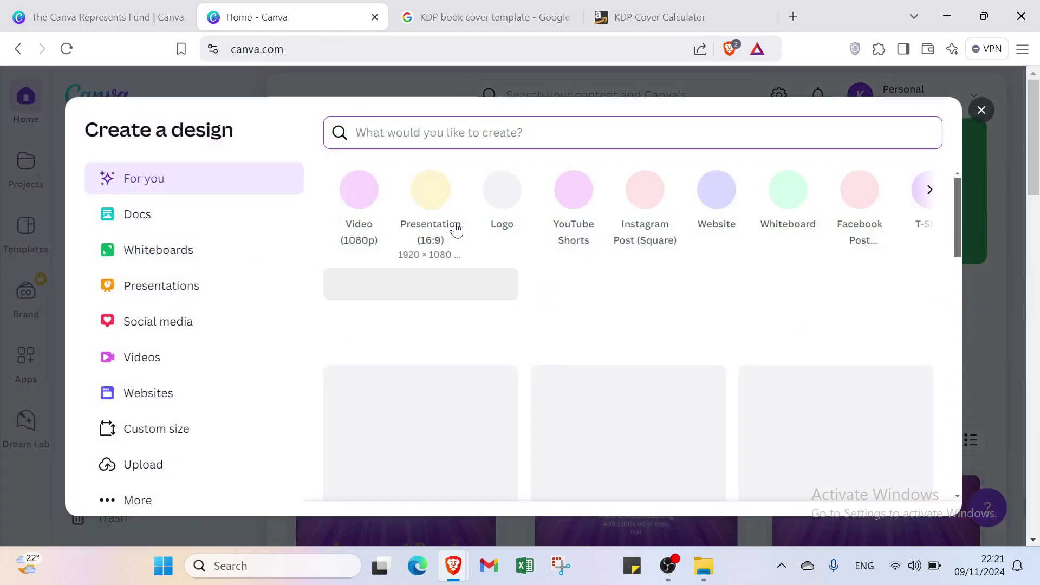
{"action": "left_click", "coordinate": [171, 439]}
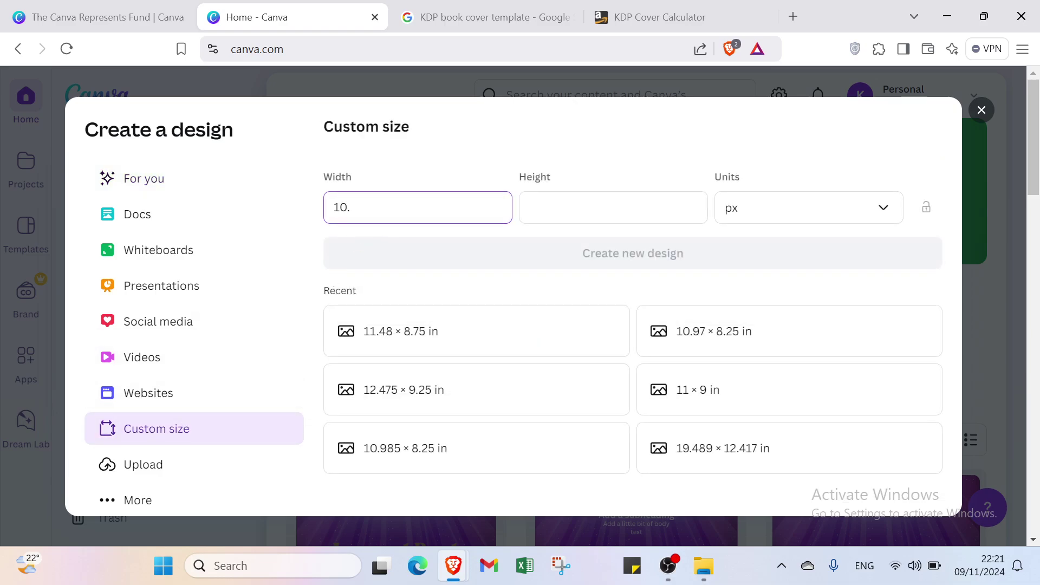
{"action": "type", "text": "10."}
{"action": "key", "text": "BackSpace"}
{"action": "type", "text": ".595"}
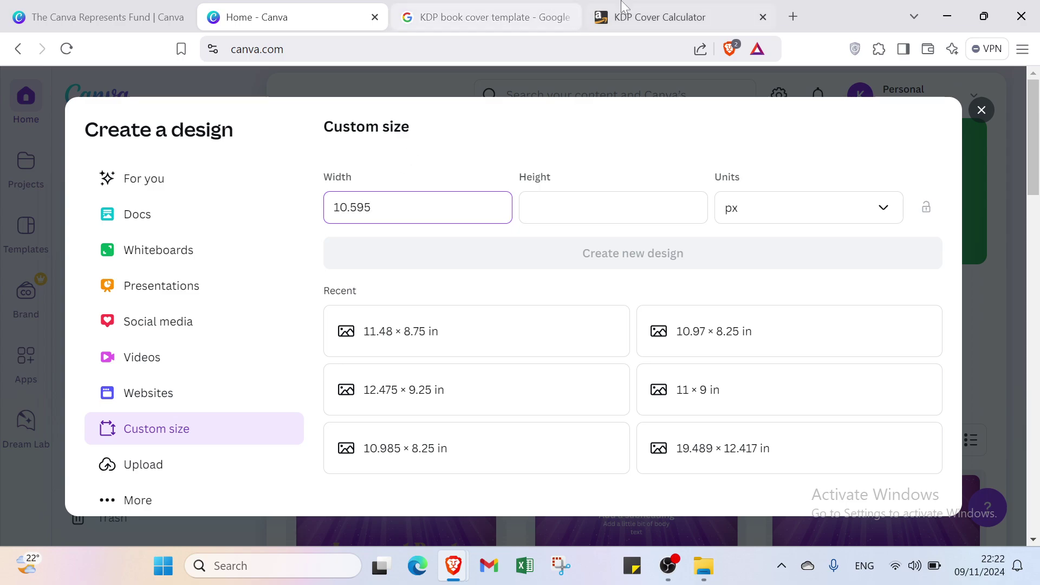
Check the full cover height in the KDP Cover Calculator, then enter 8.06 as the Canva design's height and set the units to inches.
{"action": "left_click", "coordinate": [641, 7]}
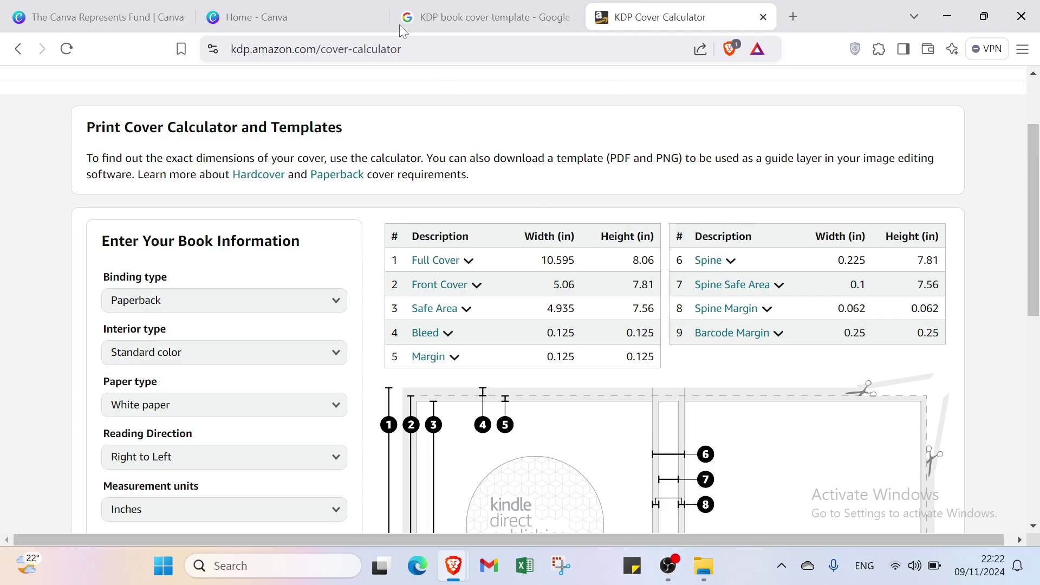
{"action": "left_click", "coordinate": [342, 16]}
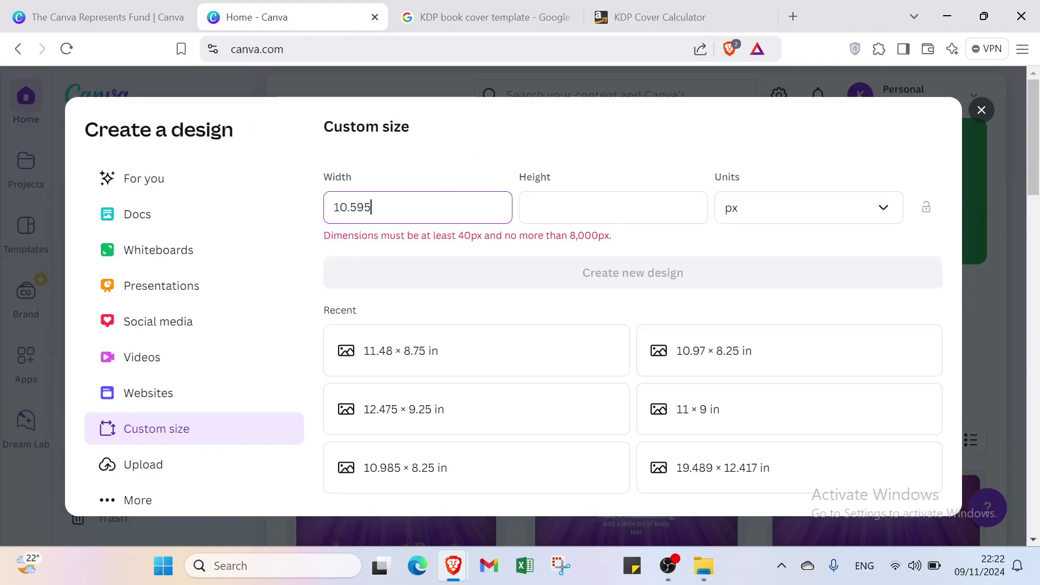
{"action": "left_click", "coordinate": [634, 19]}
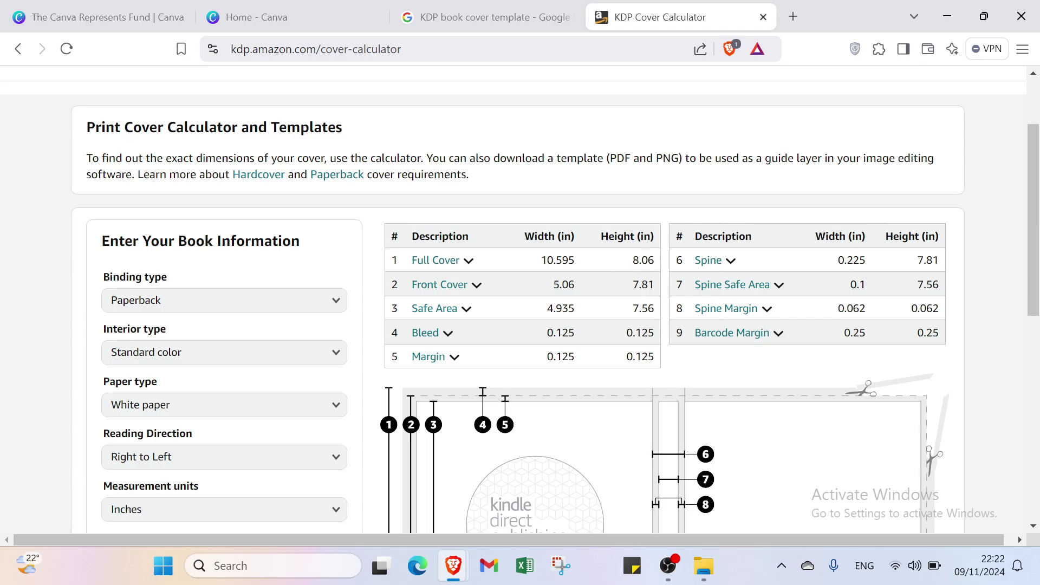
{"action": "left_click", "coordinate": [326, 18]}
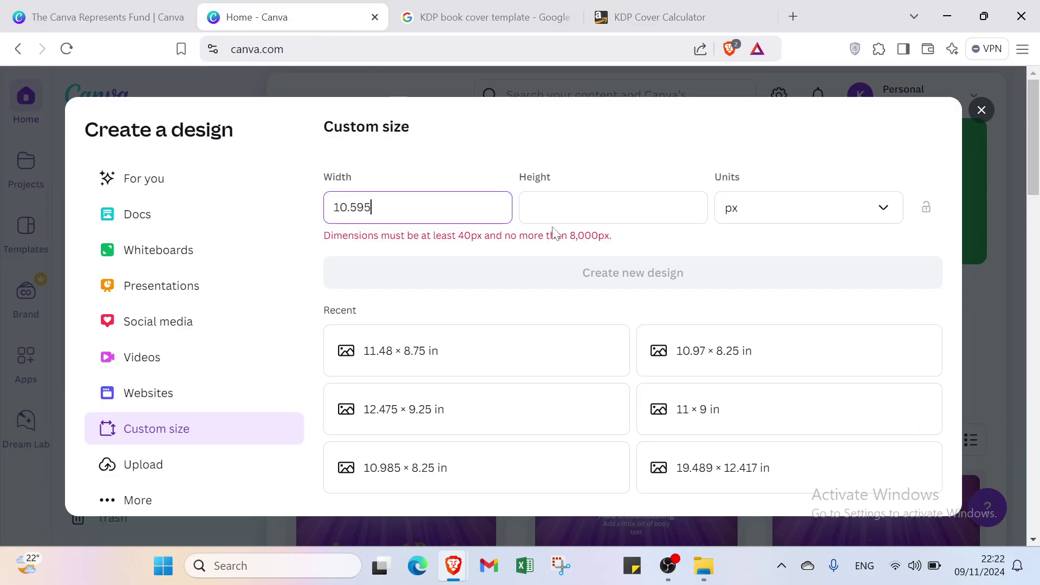
{"action": "left_click", "coordinate": [617, 211]}
{"action": "type", "text": "8.06"}
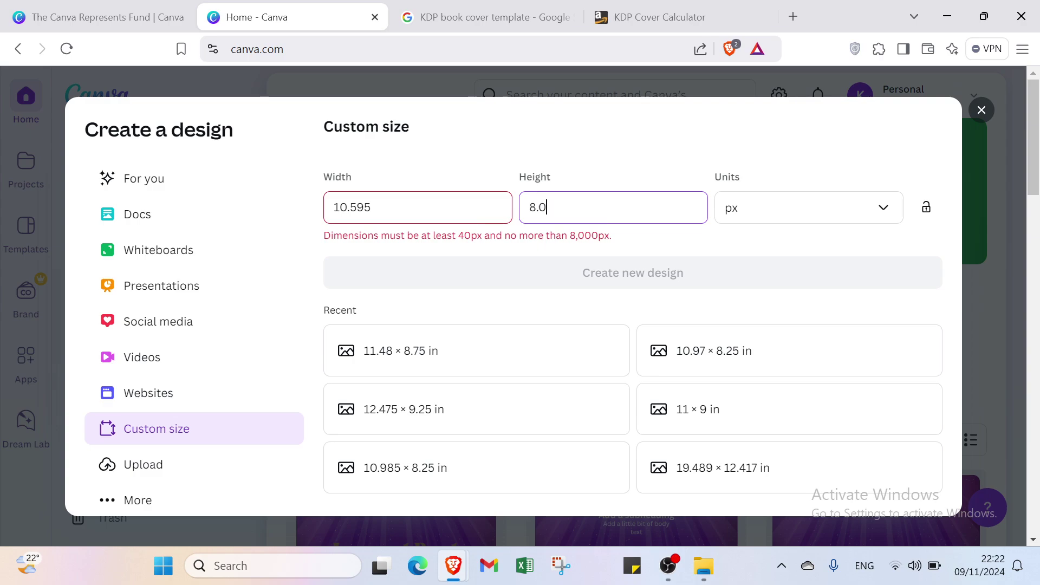
{"action": "left_click", "coordinate": [763, 197]}
{"action": "left_click", "coordinate": [745, 290]}
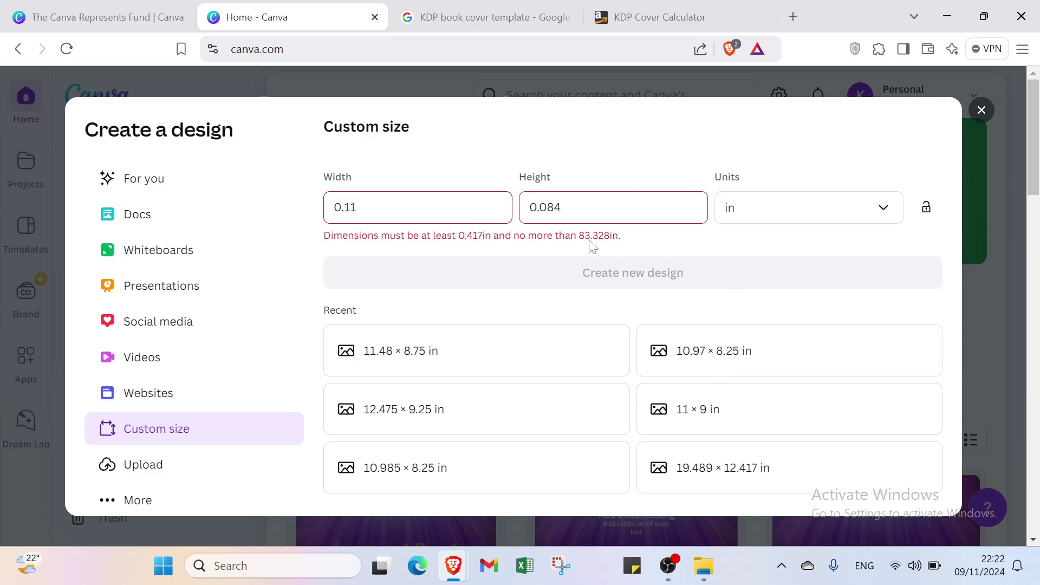
Correct the custom design's size to a height of 8.06 in and a width of 10.595 in.
{"action": "left_click", "coordinate": [554, 207]}
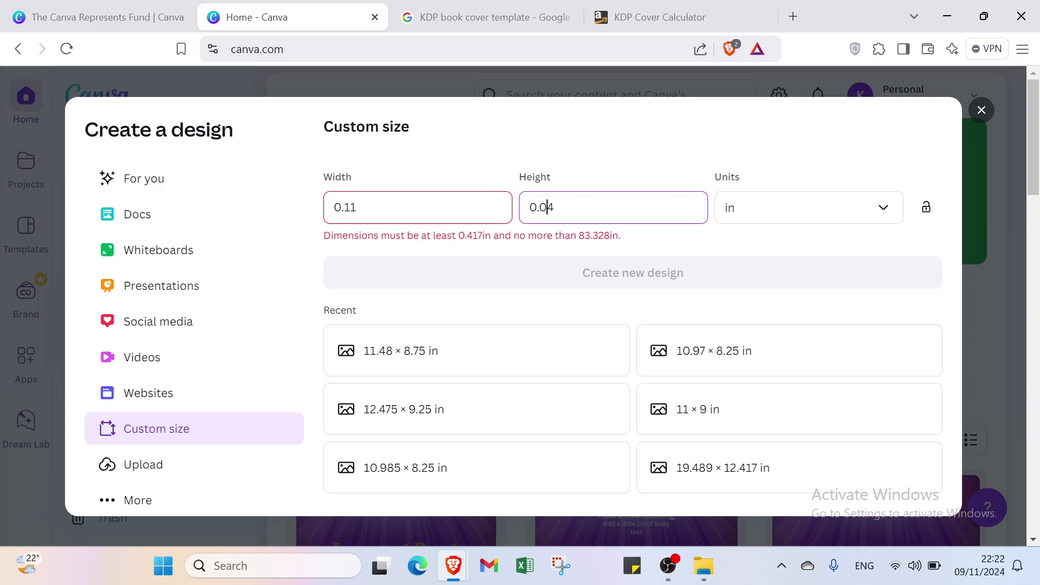
{"action": "key", "text": "BackSpace"}
{"action": "key", "text": "BackSpace"}
{"action": "key", "text": "BackSpace"}
{"action": "key", "text": "Delete"}
{"action": "type", "text": "8"}
{"action": "left_click_drag", "start_coordinate": [362, 208], "coordinate": [317, 234]}
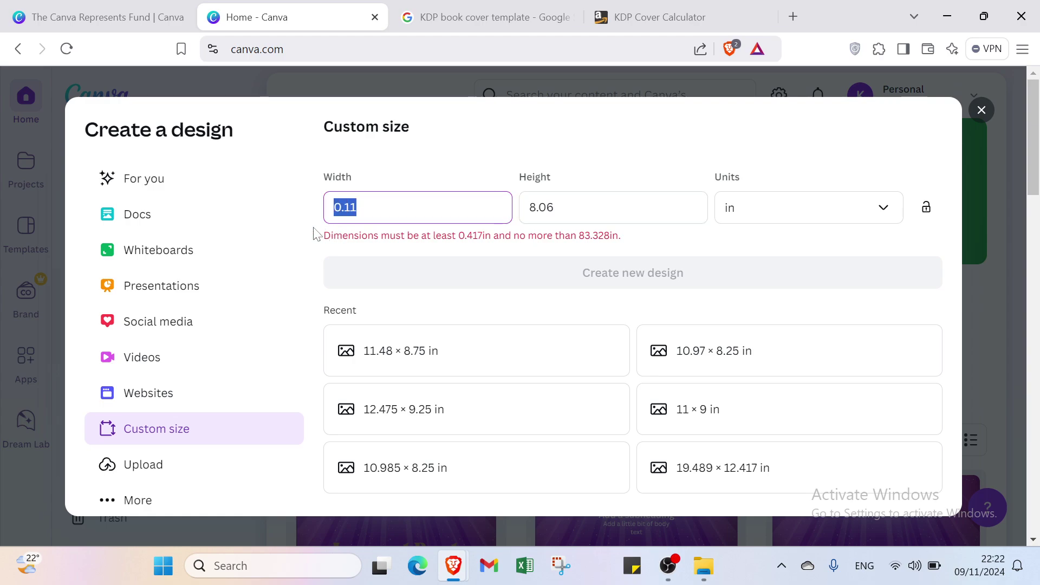
{"action": "key", "text": "BackSpace"}
{"action": "type", "text": "1"}
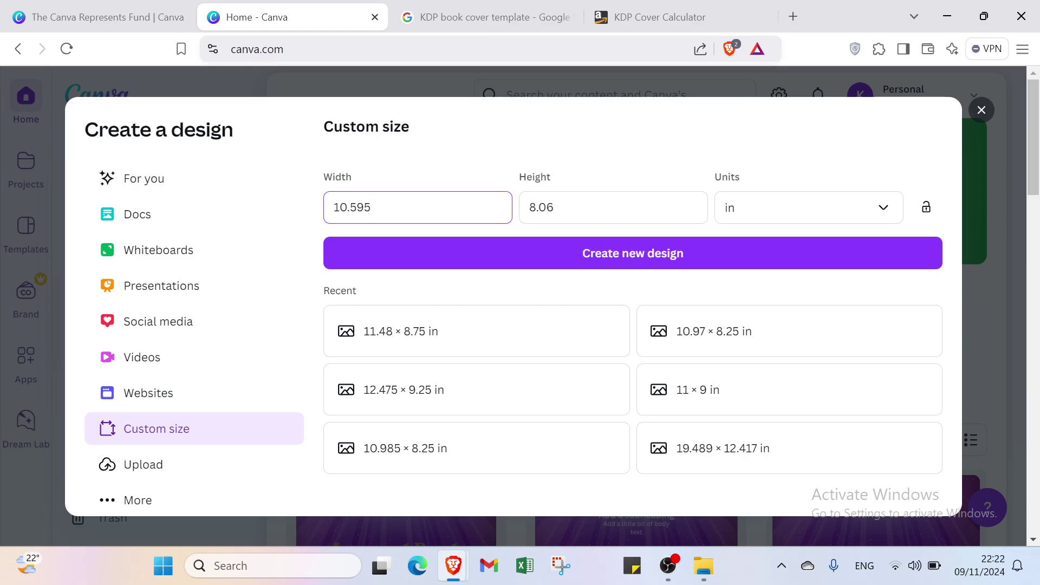
Recheck the full cover dimensions in the KDP Cover Calculator and create the new custom-size design in Canva.
{"action": "left_click", "coordinate": [623, 17]}
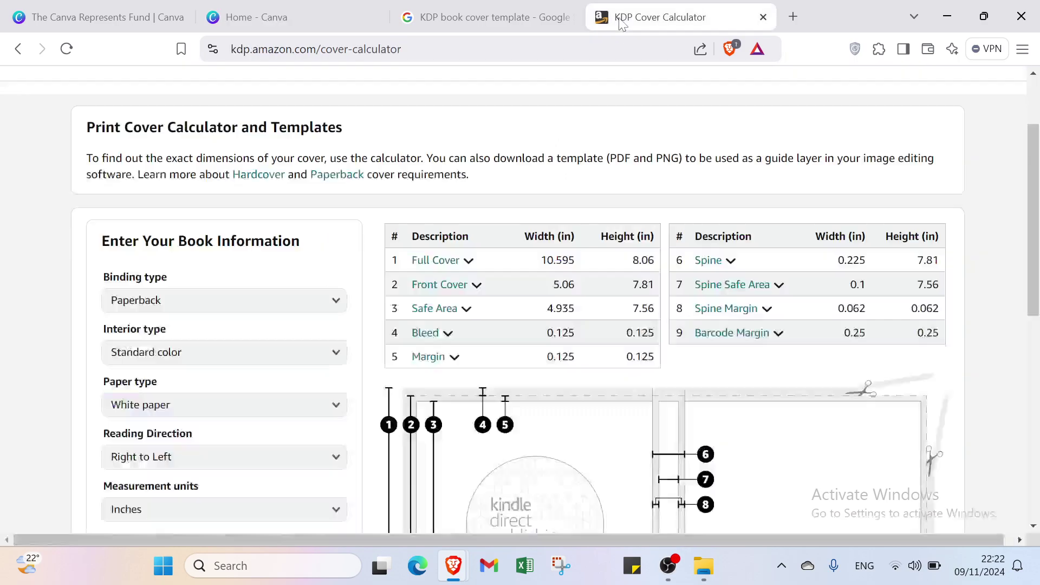
{"action": "left_click", "coordinate": [308, 22]}
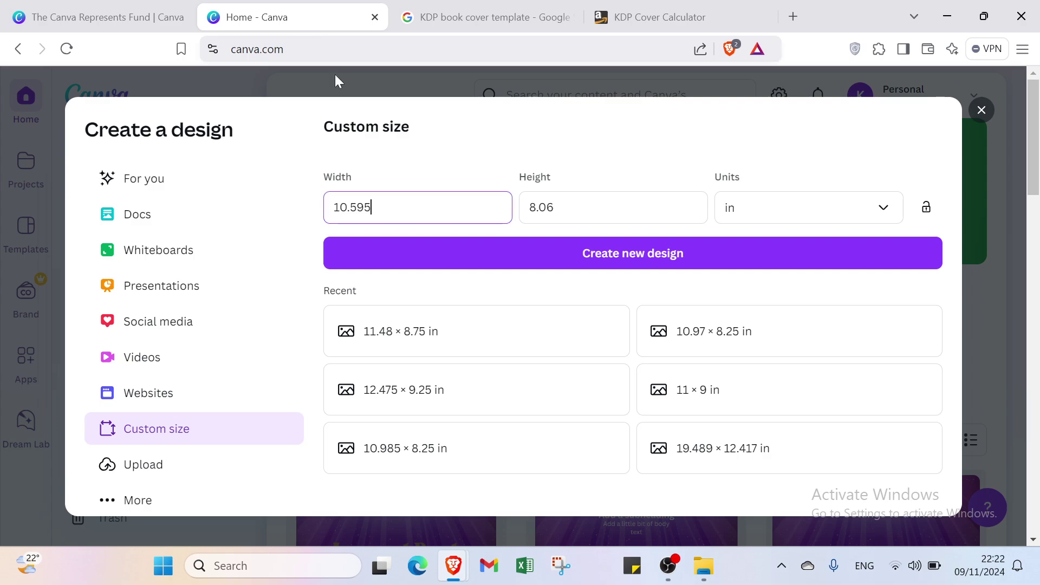
{"action": "left_click", "coordinate": [504, 264]}
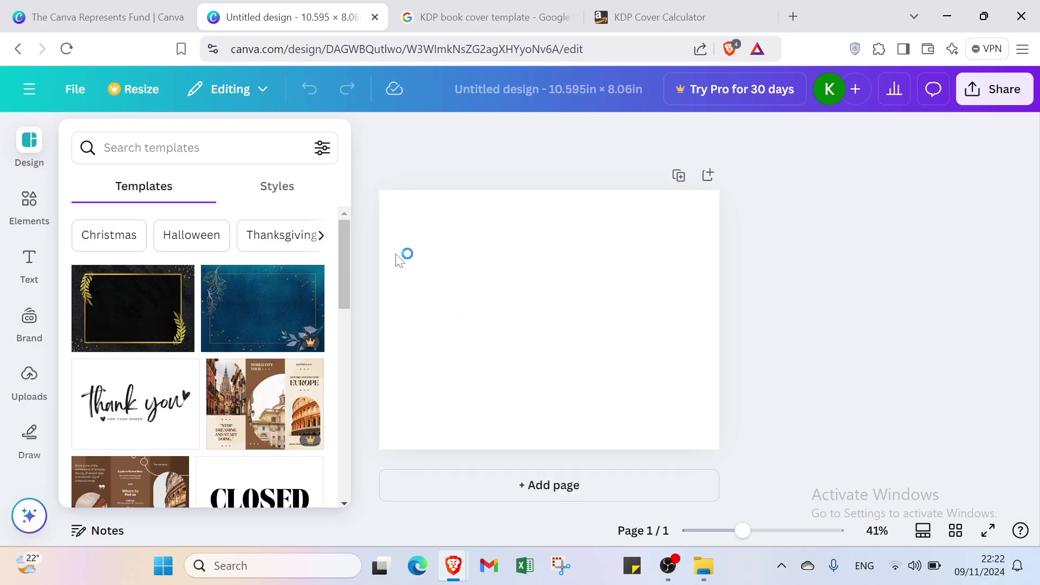
Switch to the KDP Cover Calculator and request the template download for the 5.06 x 7.81 in, 100-page paperback.
{"action": "left_click", "coordinate": [631, 17]}
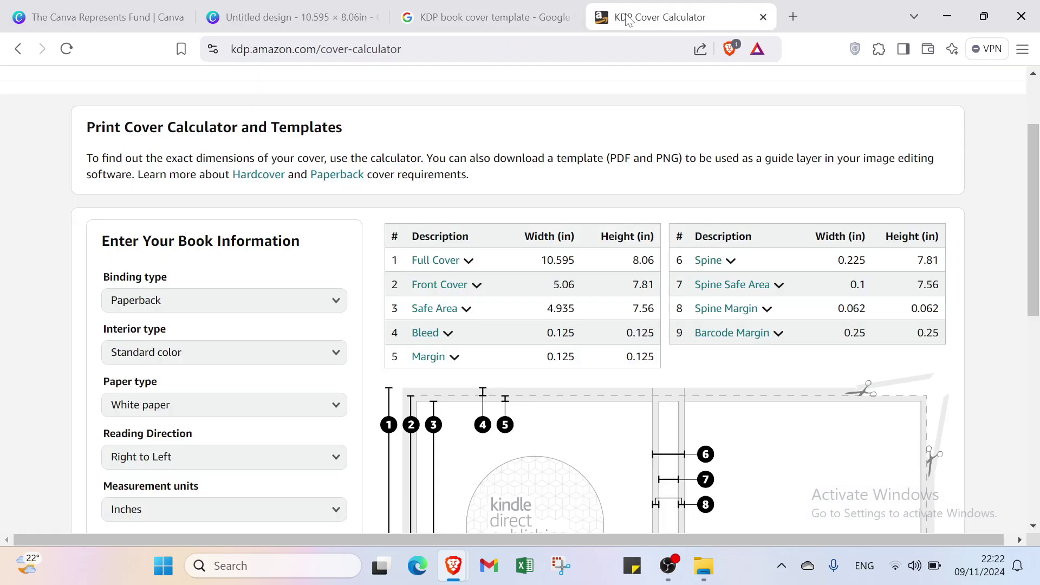
{"action": "scroll", "coordinate": [409, 352], "scroll_direction": "down", "scroll_amount": 6}
{"action": "scroll", "coordinate": [410, 379], "scroll_direction": "down", "scroll_amount": 2}
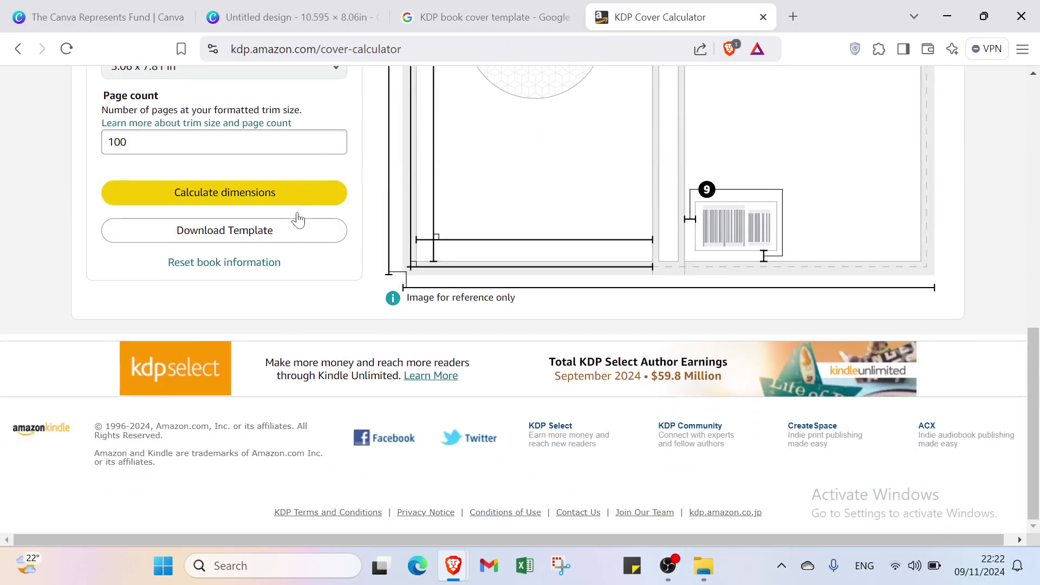
{"action": "left_click", "coordinate": [299, 238]}
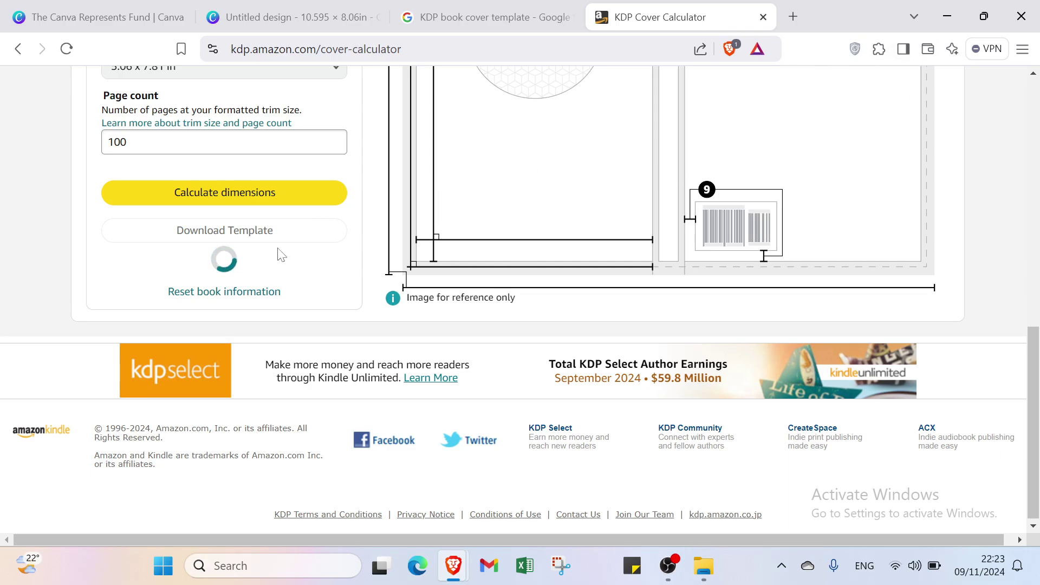
{"action": "scroll", "coordinate": [446, 216], "scroll_direction": "up", "scroll_amount": 10}
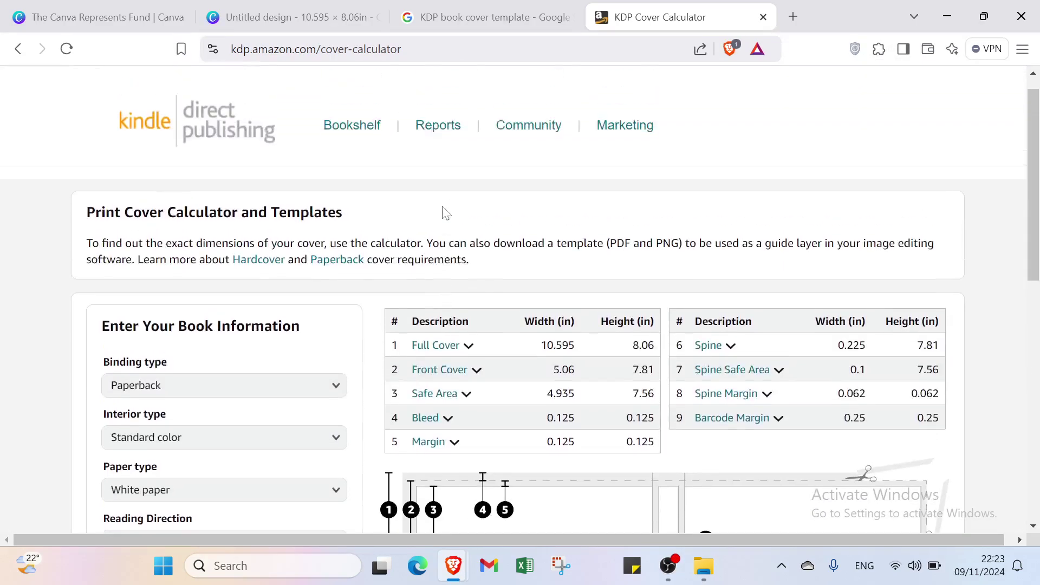
{"action": "scroll", "coordinate": [442, 210], "scroll_direction": "down", "scroll_amount": 10}
{"action": "scroll", "coordinate": [442, 210], "scroll_direction": "up", "scroll_amount": 10}
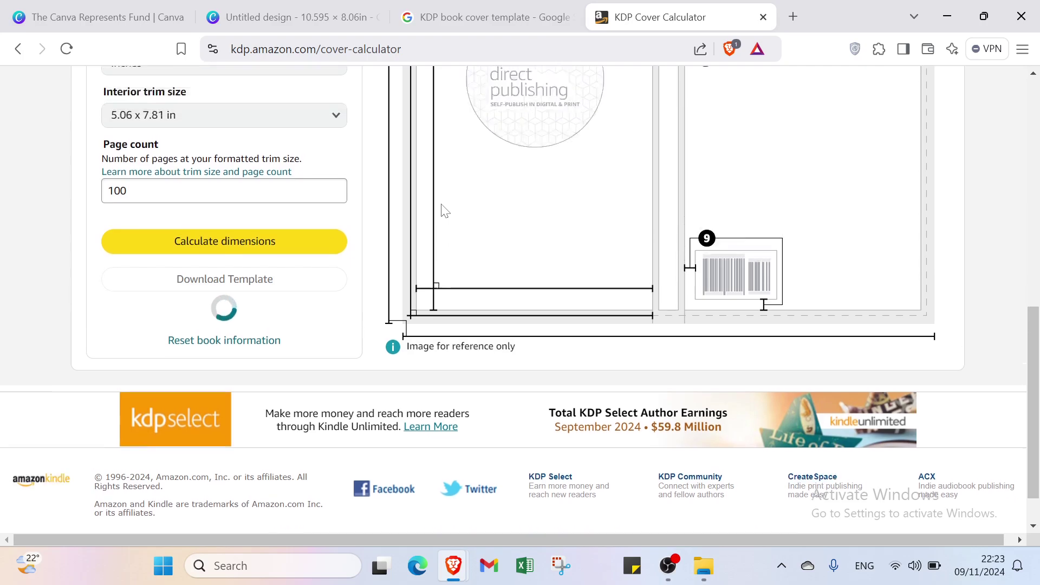
{"action": "scroll", "coordinate": [443, 210], "scroll_direction": "down", "scroll_amount": 6}
{"action": "scroll", "coordinate": [442, 209], "scroll_direction": "down", "scroll_amount": 5}
{"action": "scroll", "coordinate": [438, 205], "scroll_direction": "up", "scroll_amount": 10}
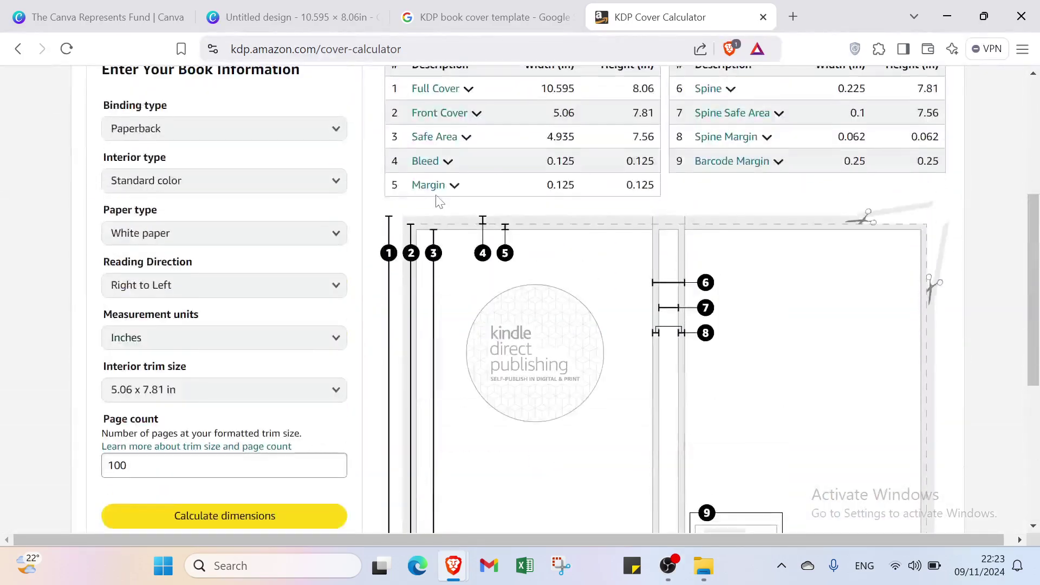
{"action": "scroll", "coordinate": [498, 170], "scroll_direction": "down", "scroll_amount": 8}
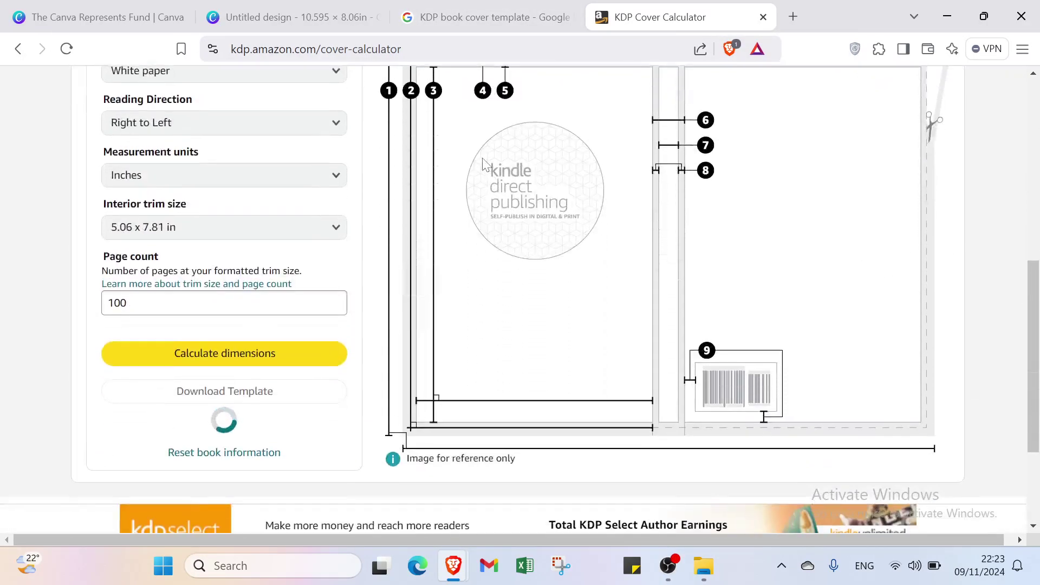
{"action": "scroll", "coordinate": [488, 163], "scroll_direction": "up", "scroll_amount": 6}
Save the template archive to Downloads as PAPERBACK_5.060x7.810_100_STANDARD_WHITE_RIGHT_TO_LEFT_en_US and return to the KDP Cover Calculator.
{"action": "left_click", "coordinate": [320, 8]}
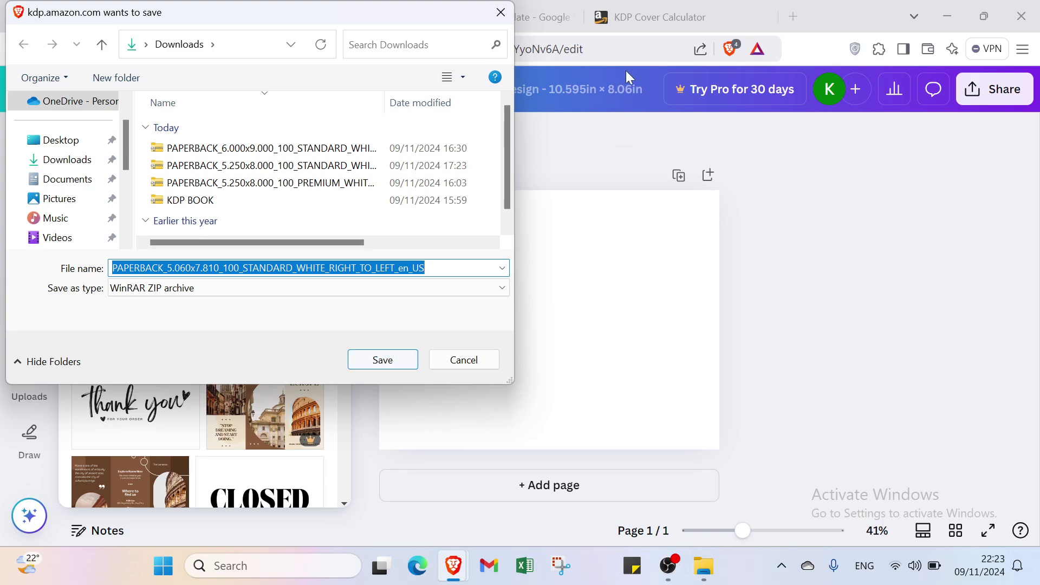
{"action": "left_click", "coordinate": [374, 360]}
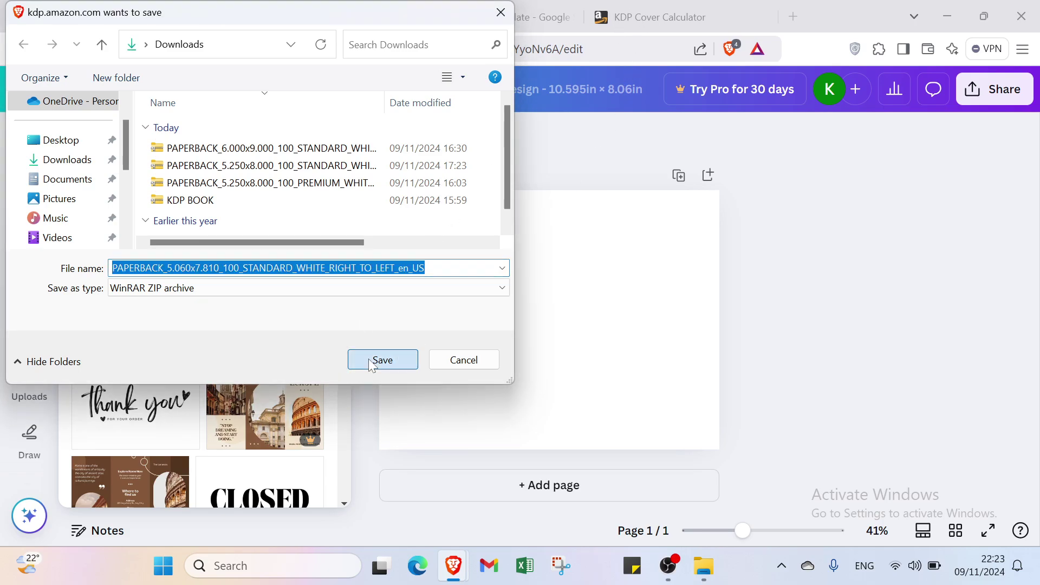
{"action": "left_click", "coordinate": [660, 17]}
{"action": "scroll", "coordinate": [547, 374], "scroll_direction": "down", "scroll_amount": 7}
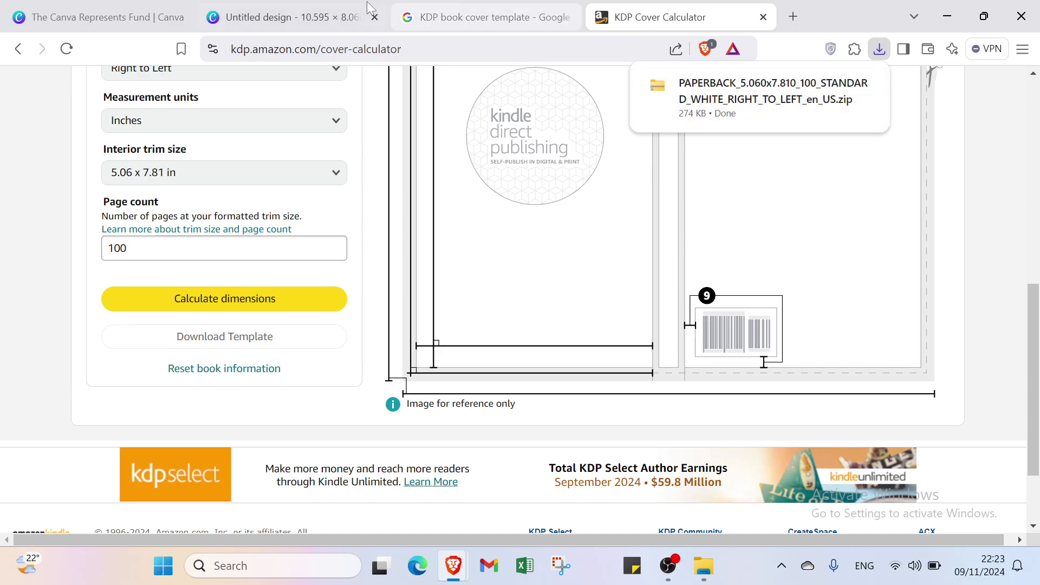
Switch to the Canva design and try to upload the PAPERBACK_6.000x9.000_100 template archive from Downloads, with all file types listed.
{"action": "left_click", "coordinate": [297, 16]}
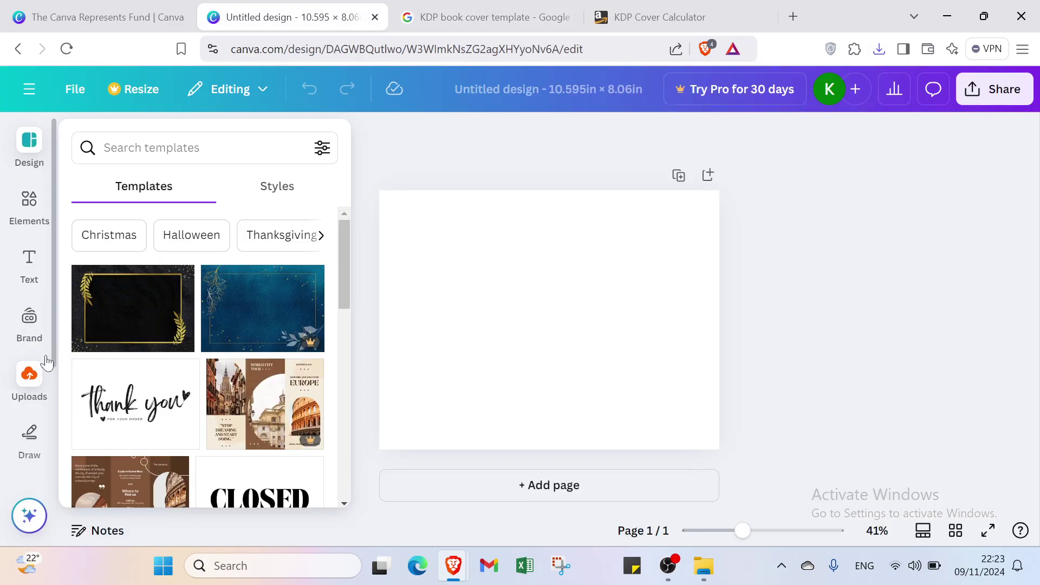
{"action": "left_click", "coordinate": [37, 377]}
{"action": "left_click", "coordinate": [166, 185]}
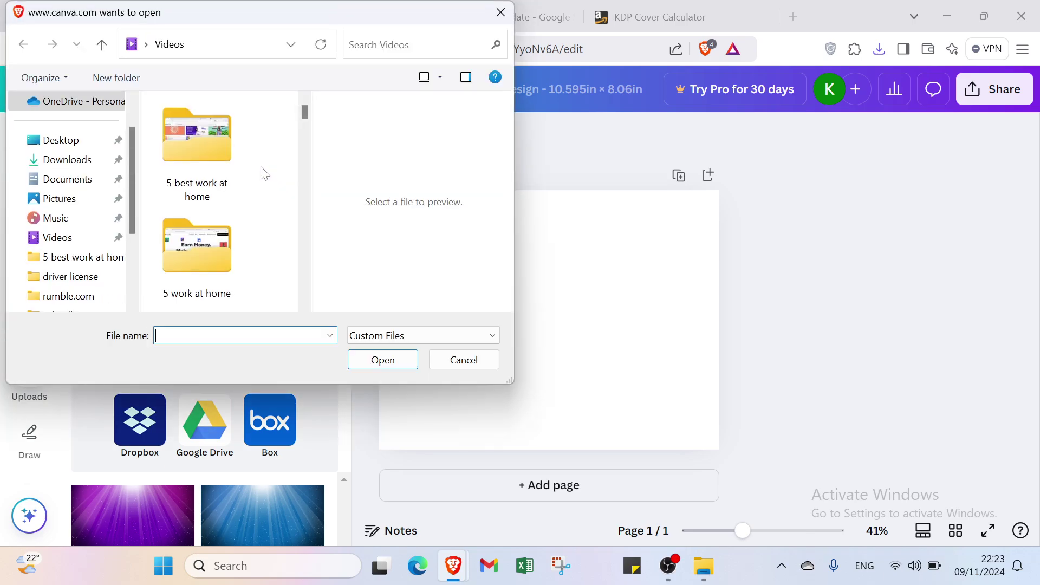
{"action": "left_click", "coordinate": [59, 165]}
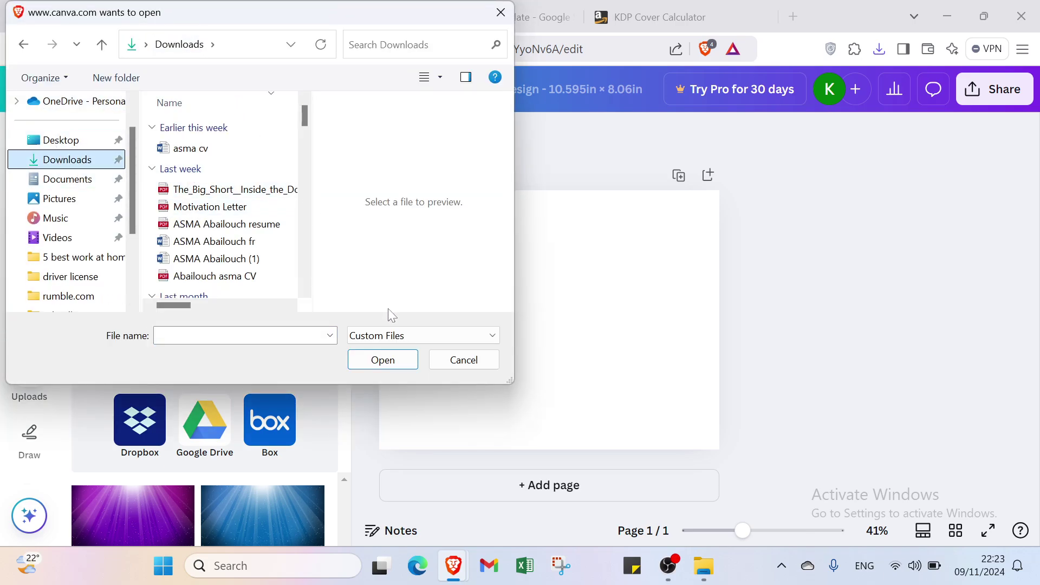
{"action": "left_click", "coordinate": [369, 337]}
{"action": "left_click", "coordinate": [357, 364]}
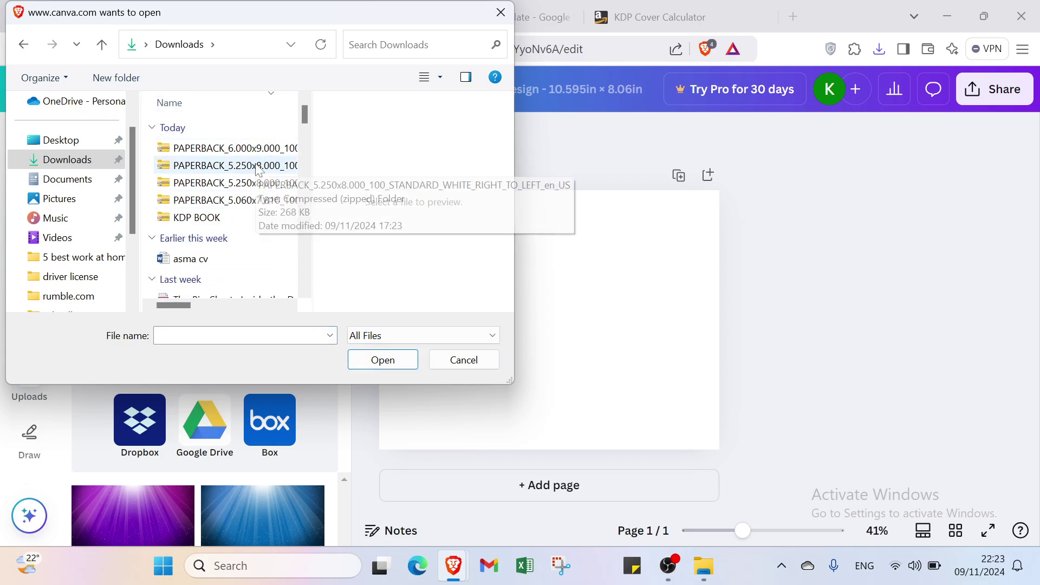
{"action": "left_click", "coordinate": [276, 150]}
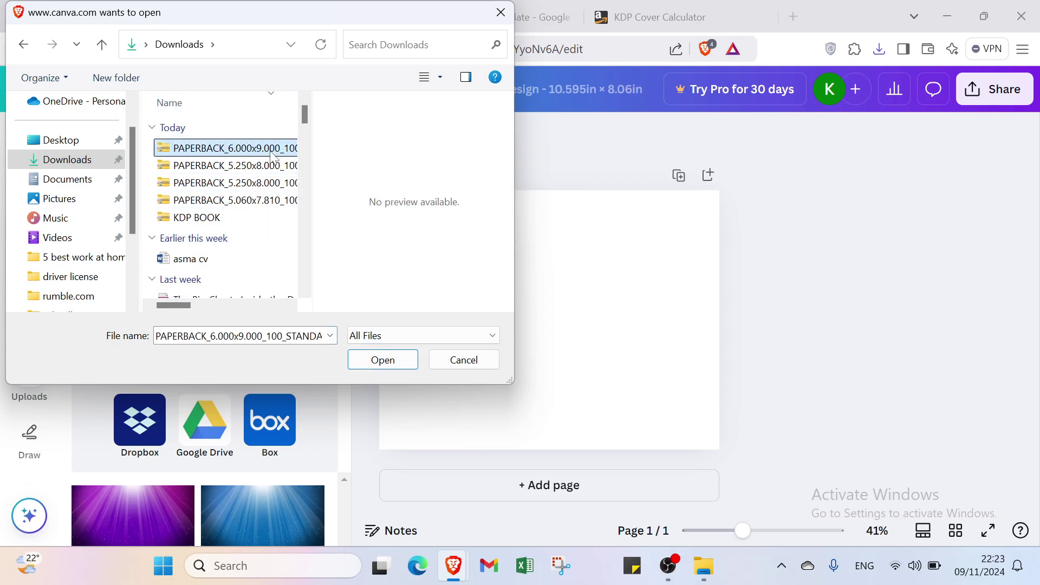
{"action": "left_click", "coordinate": [355, 360]}
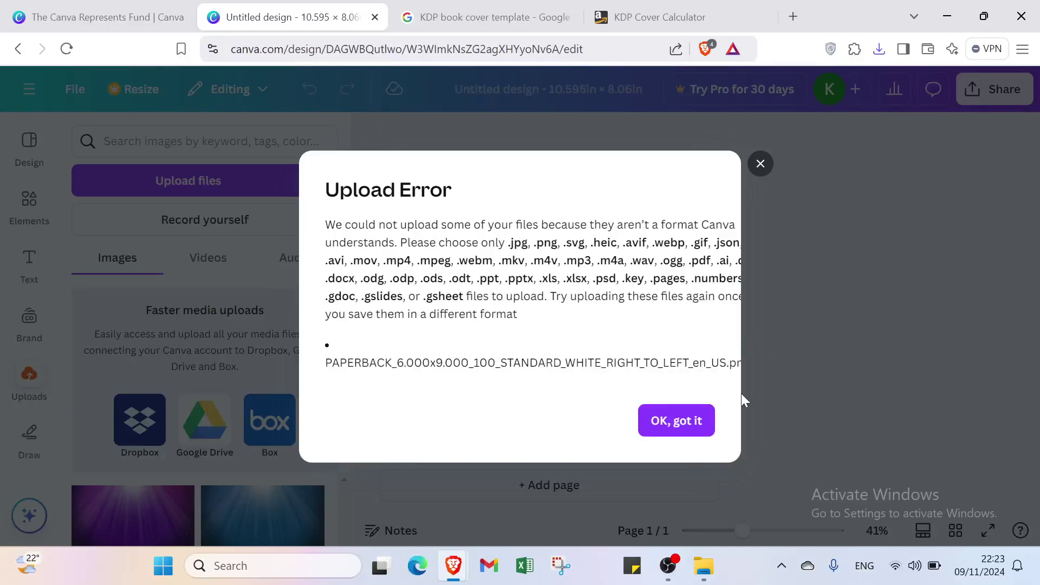
{"action": "left_click", "coordinate": [705, 421]}
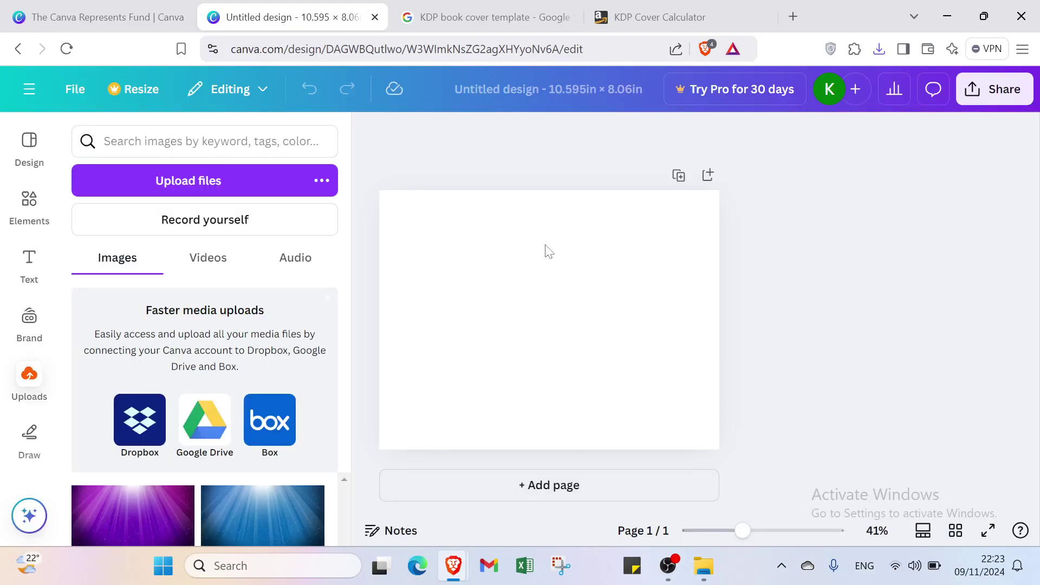
{"action": "left_click", "coordinate": [228, 219]}
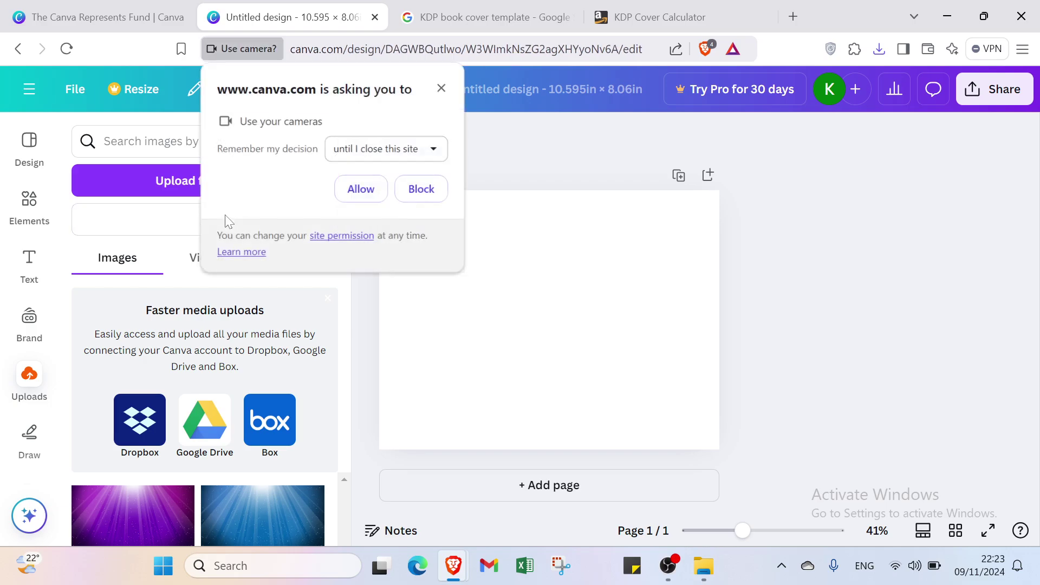
{"action": "left_click", "coordinate": [371, 193]}
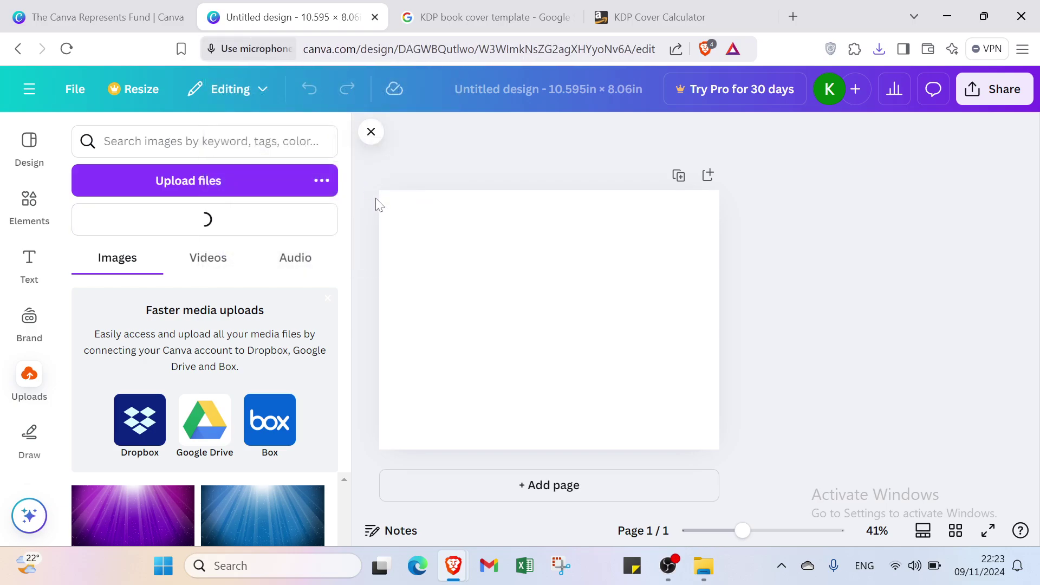
{"action": "left_click", "coordinate": [360, 190]}
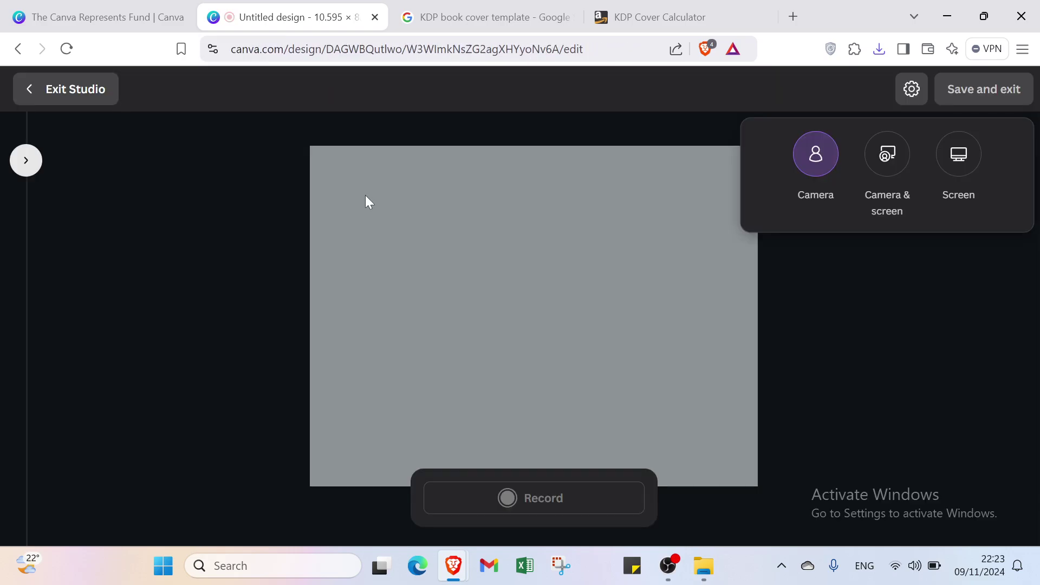
{"action": "left_click", "coordinate": [482, 499]}
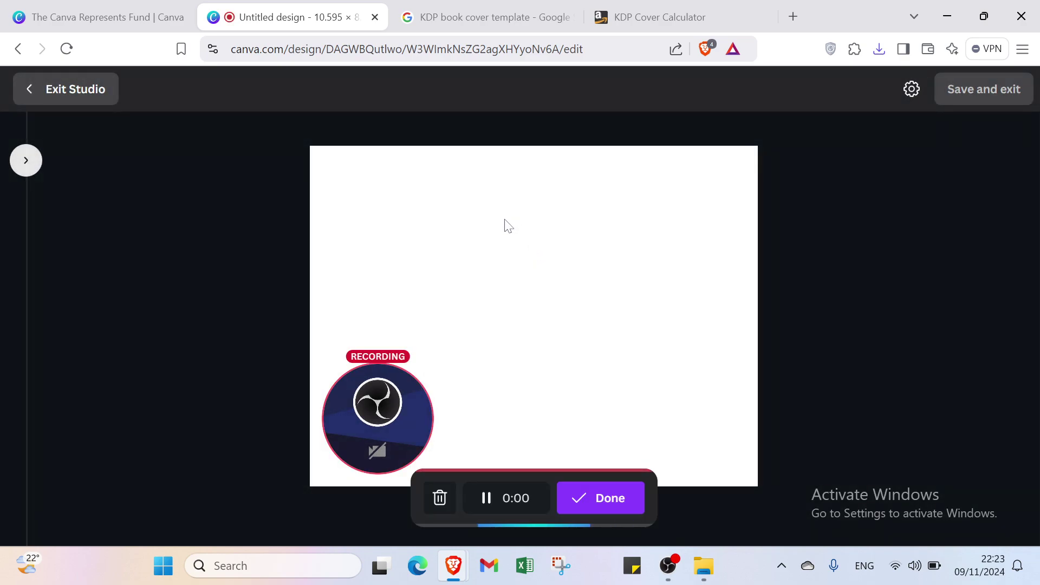
{"action": "left_click", "coordinate": [639, 489]}
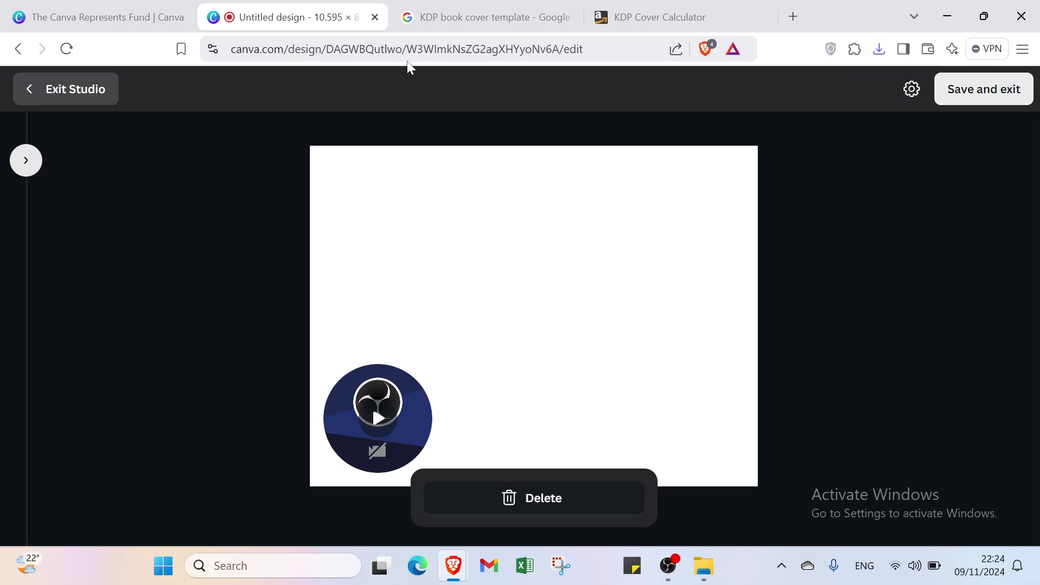
{"action": "left_click", "coordinate": [77, 96]}
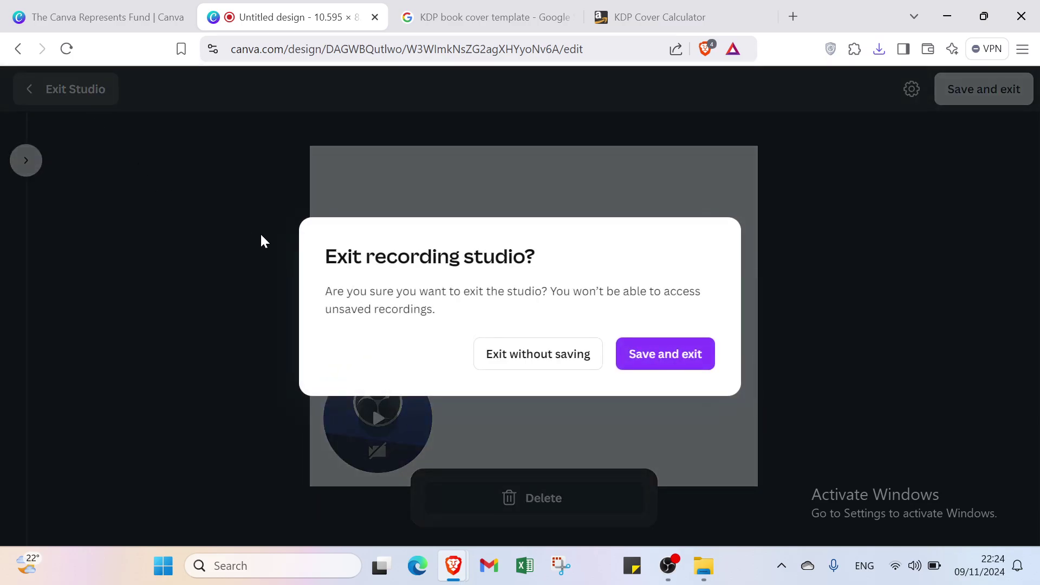
{"action": "left_click", "coordinate": [525, 359]}
Search Canva's elements for "kdp book" and browse the matching photos.
{"action": "left_click", "coordinate": [36, 208]}
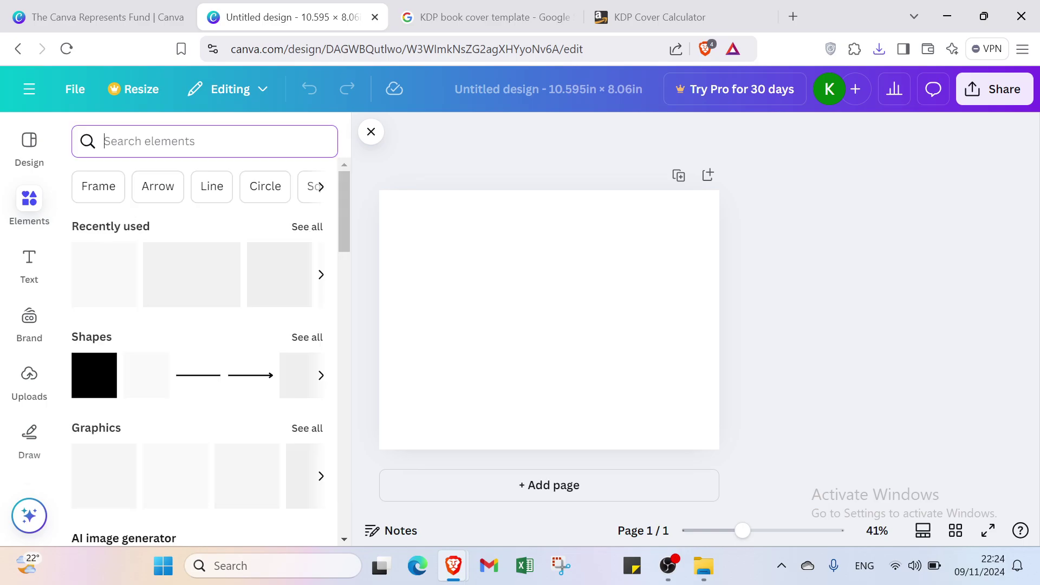
{"action": "type", "text": "b"}
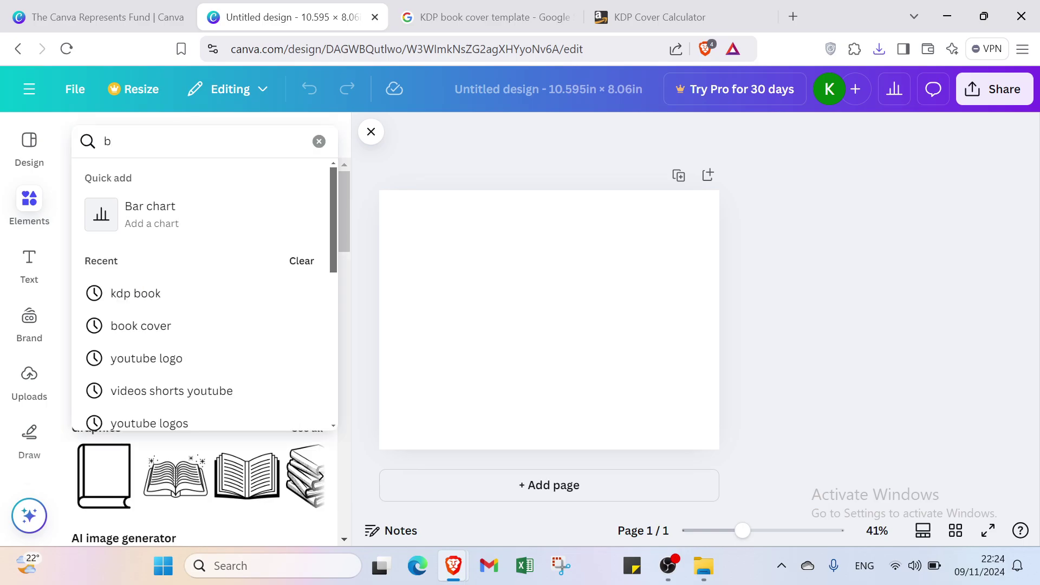
{"action": "key", "text": "BackSpace"}
{"action": "type", "text": "kd"}
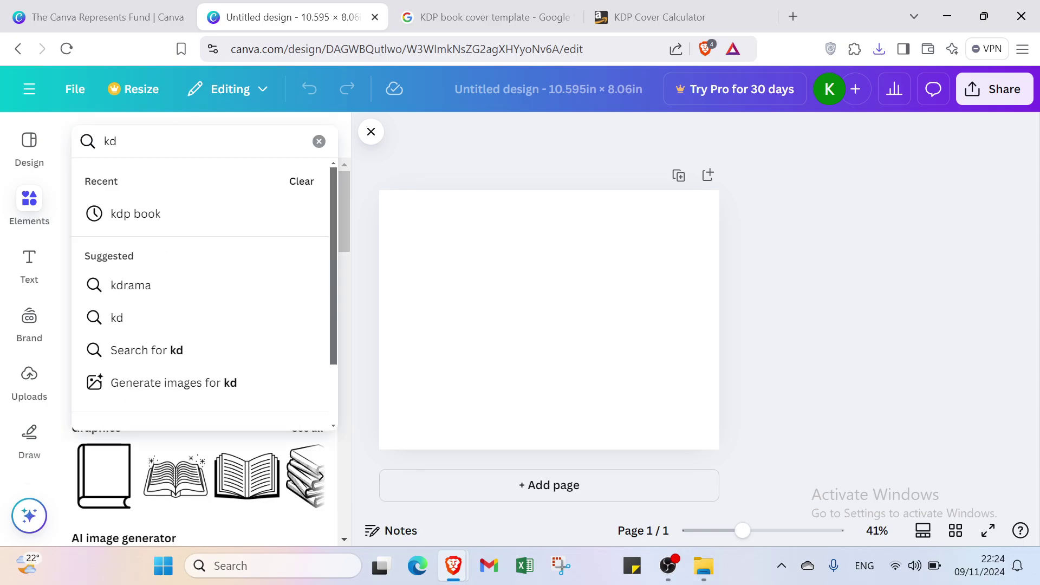
{"action": "type", "text": "p book"}
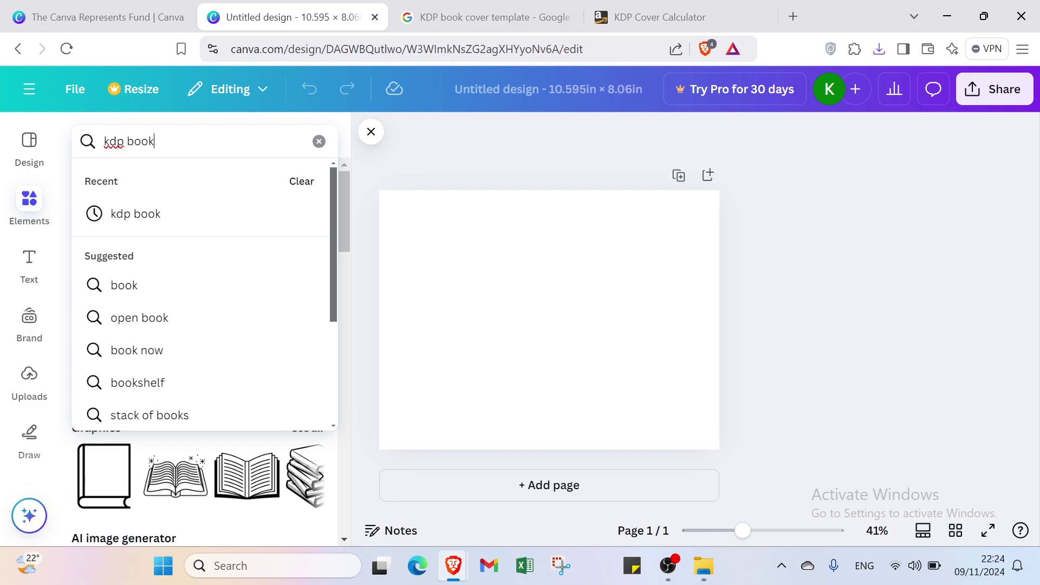
{"action": "key", "text": "Return"}
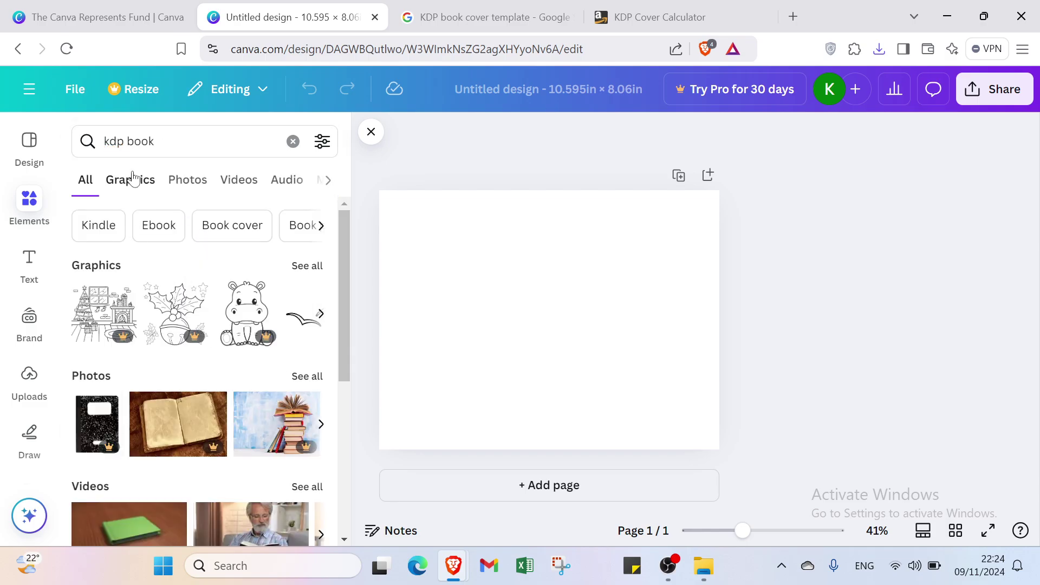
{"action": "left_click", "coordinate": [132, 179]}
{"action": "left_click", "coordinate": [184, 181]}
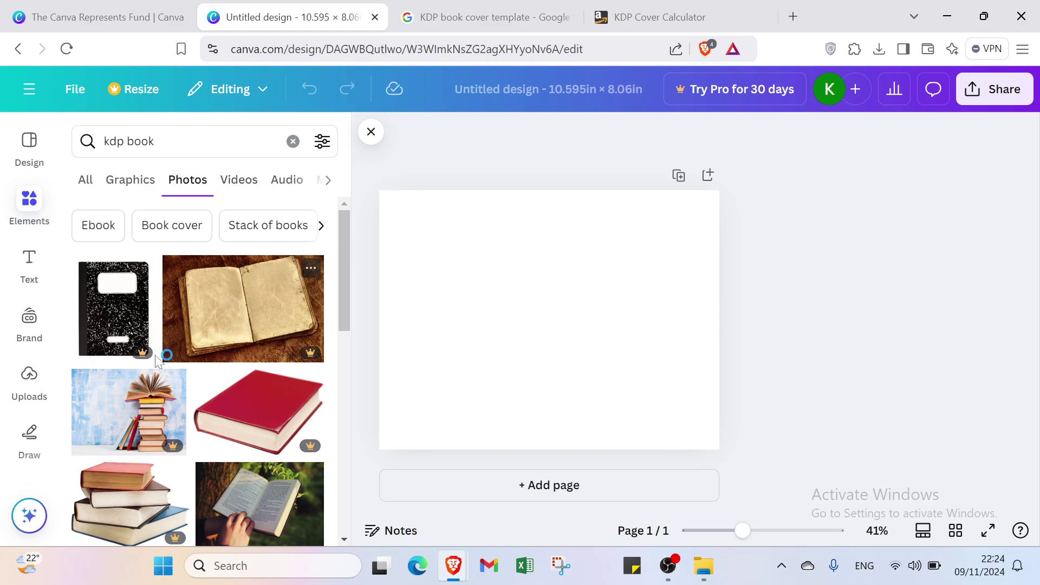
{"action": "scroll", "coordinate": [193, 368], "scroll_direction": "down", "scroll_amount": 5}
{"action": "scroll", "coordinate": [195, 358], "scroll_direction": "down", "scroll_amount": 8}
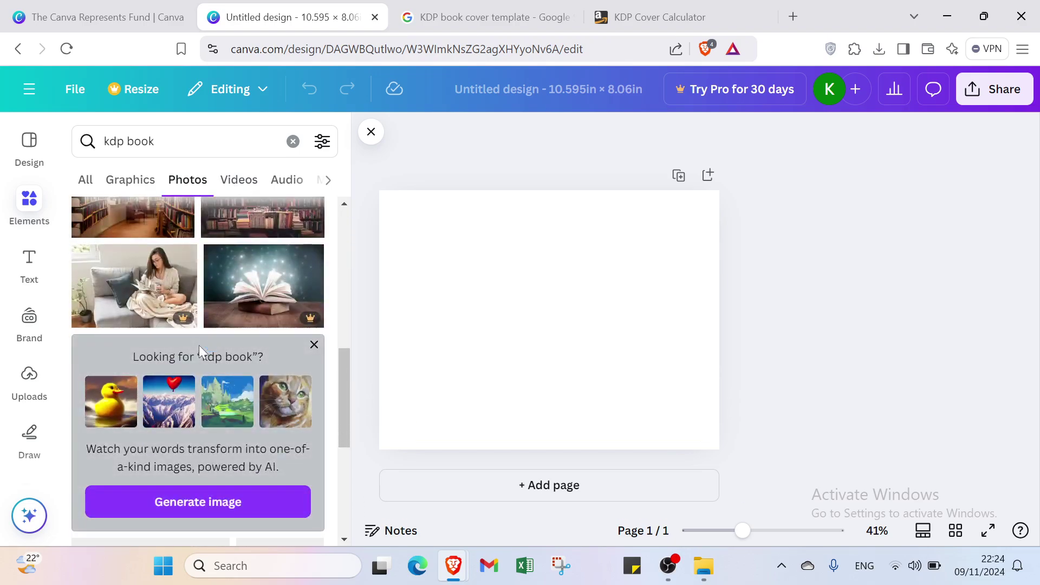
{"action": "scroll", "coordinate": [209, 343], "scroll_direction": "down", "scroll_amount": 2}
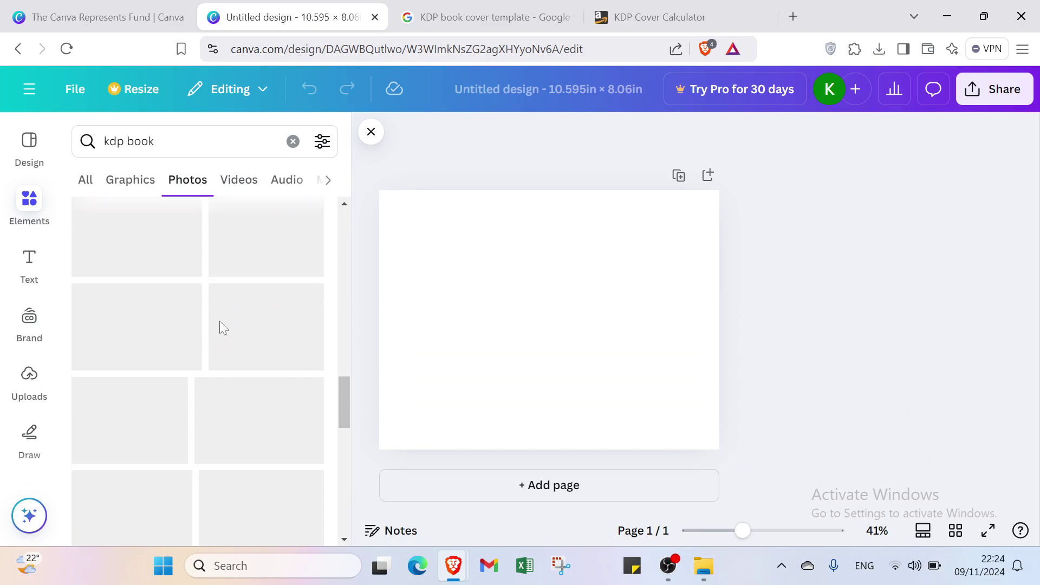
{"action": "scroll", "coordinate": [217, 319], "scroll_direction": "up", "scroll_amount": 6}
{"action": "scroll", "coordinate": [203, 293], "scroll_direction": "up", "scroll_amount": 10}
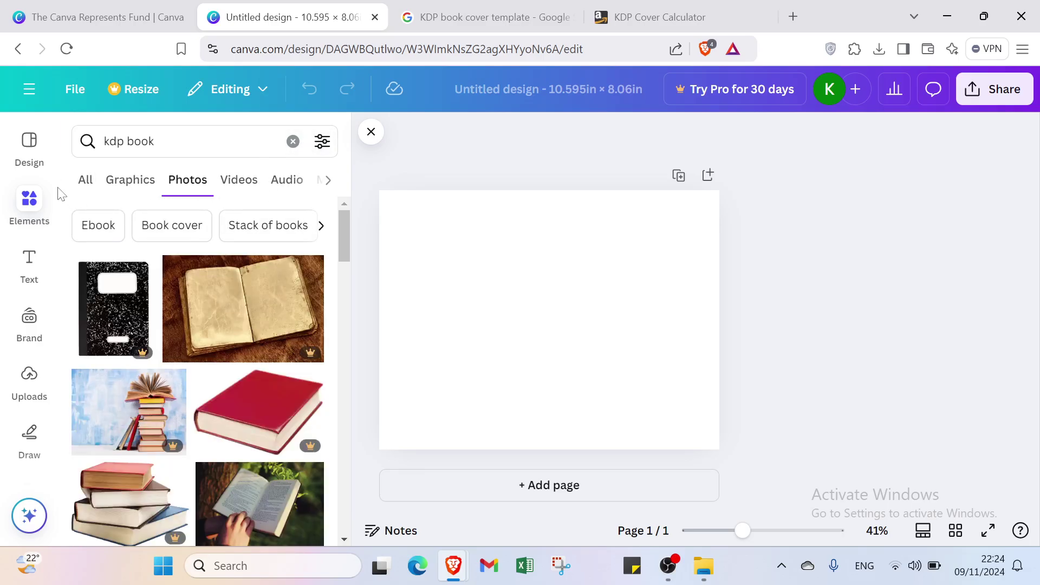
Search Canva's design templates for "kdp book cover" and view the styles for that search.
{"action": "left_click", "coordinate": [30, 150]}
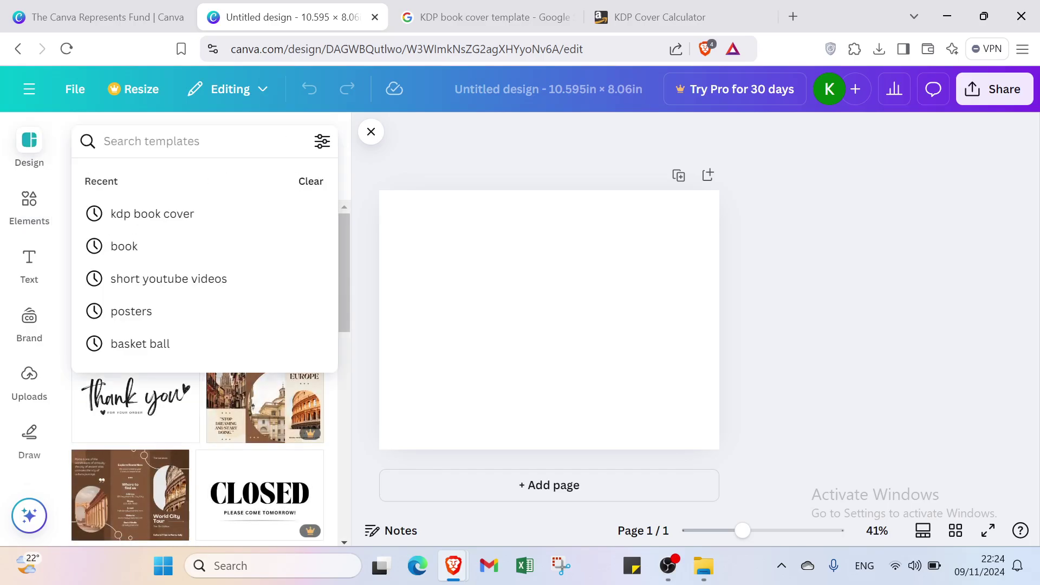
{"action": "type", "text": "k"}
{"action": "left_click", "coordinate": [184, 222]}
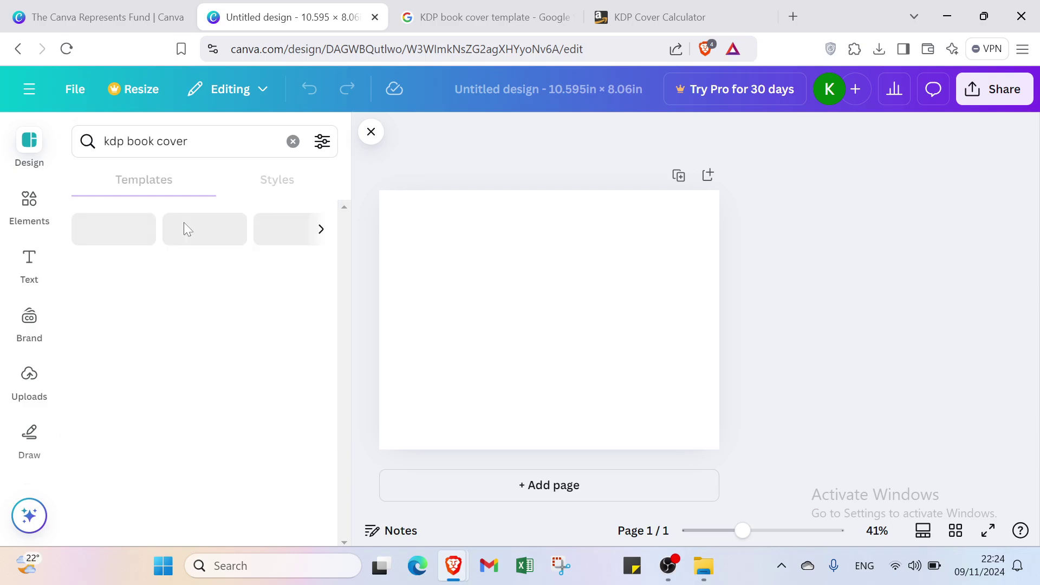
{"action": "left_click", "coordinate": [278, 179]}
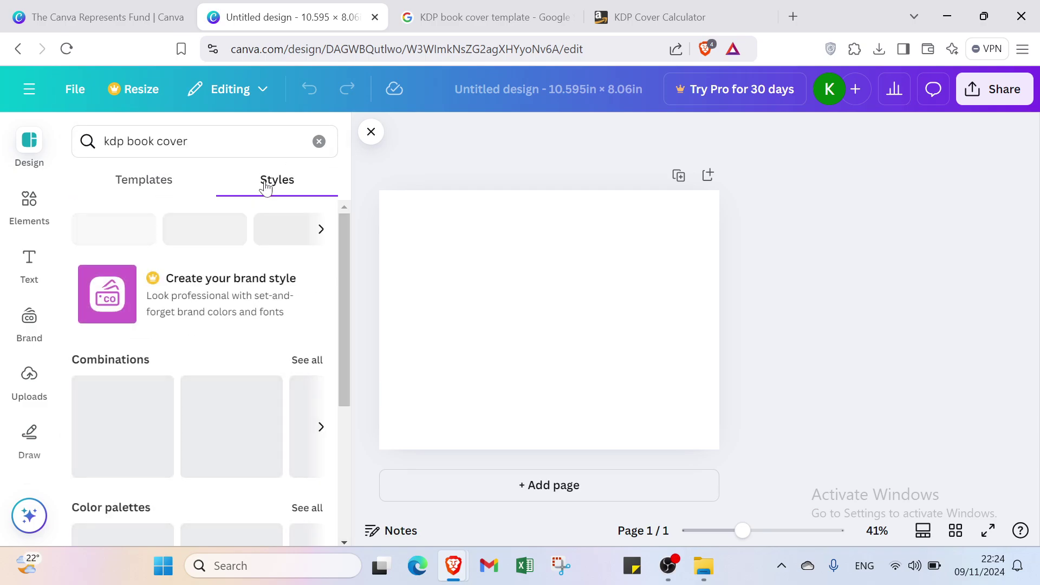
Place the uploaded purple light-ray image on the blank cover page.
{"action": "left_click", "coordinate": [135, 180]}
{"action": "left_click", "coordinate": [31, 265]}
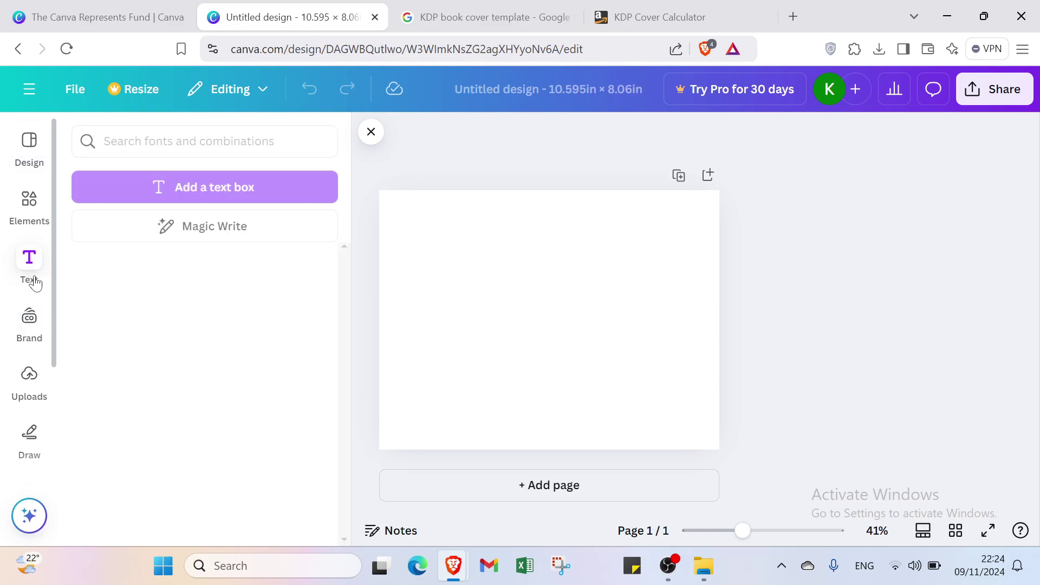
{"action": "left_click", "coordinate": [30, 378]}
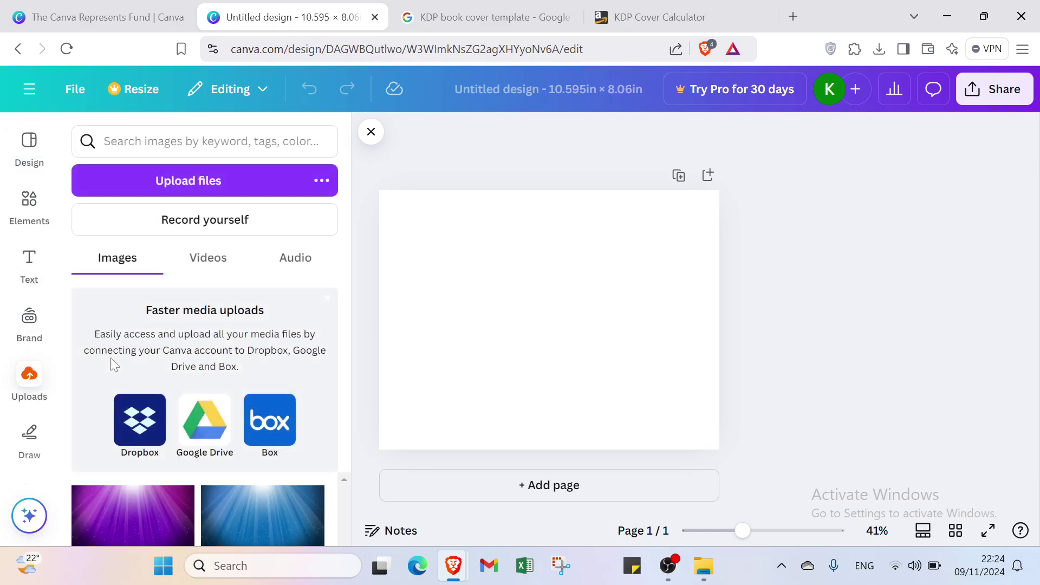
{"action": "left_click", "coordinate": [155, 508]}
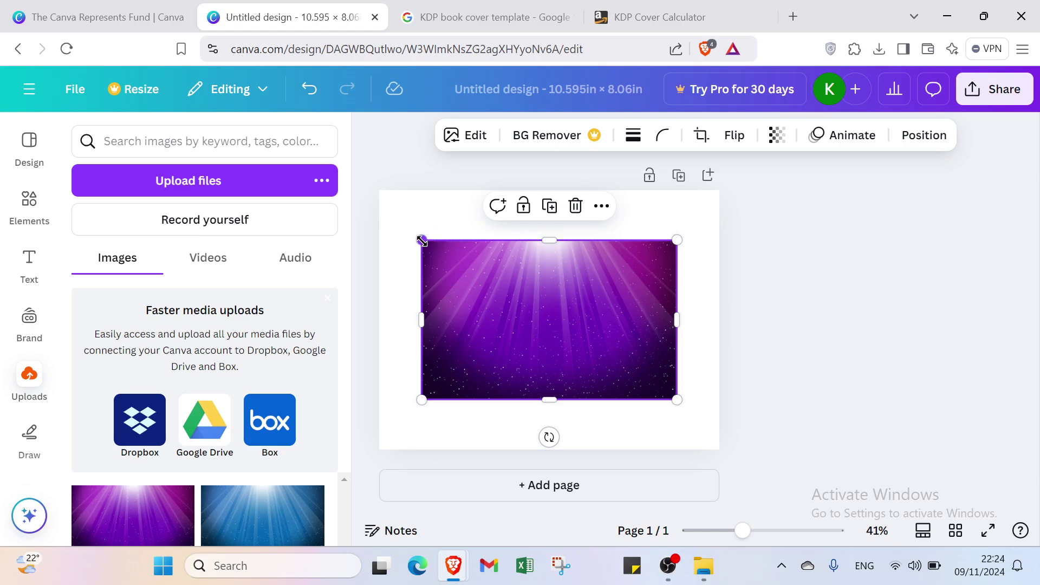
Move and stretch the purple light-ray image until it covers the entire cover page as a background.
{"action": "left_click_drag", "start_coordinate": [422, 241], "coordinate": [387, 203]}
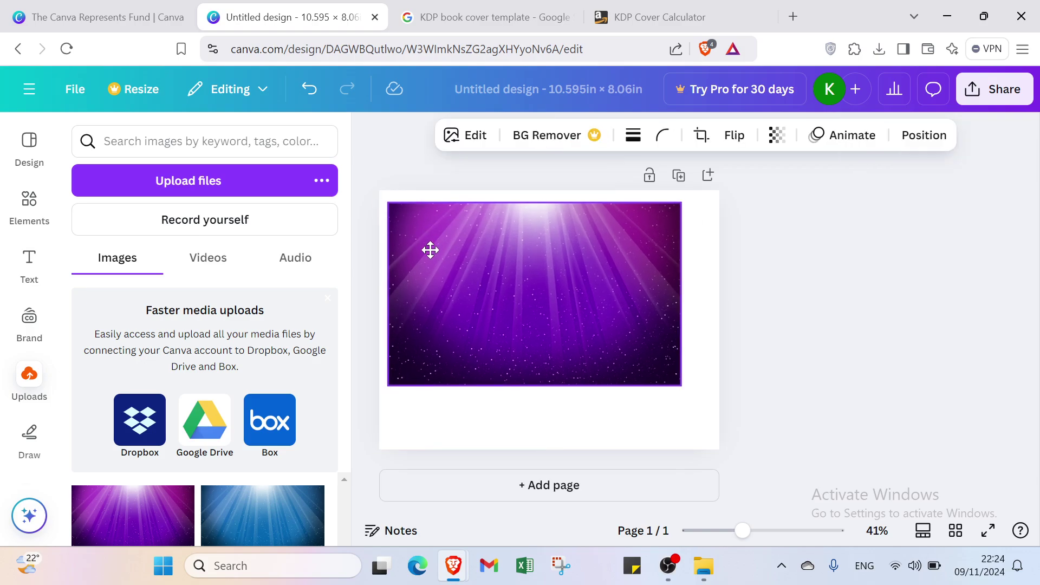
{"action": "left_click_drag", "start_coordinate": [430, 250], "coordinate": [438, 245]}
{"action": "left_click_drag", "start_coordinate": [404, 198], "coordinate": [376, 193]}
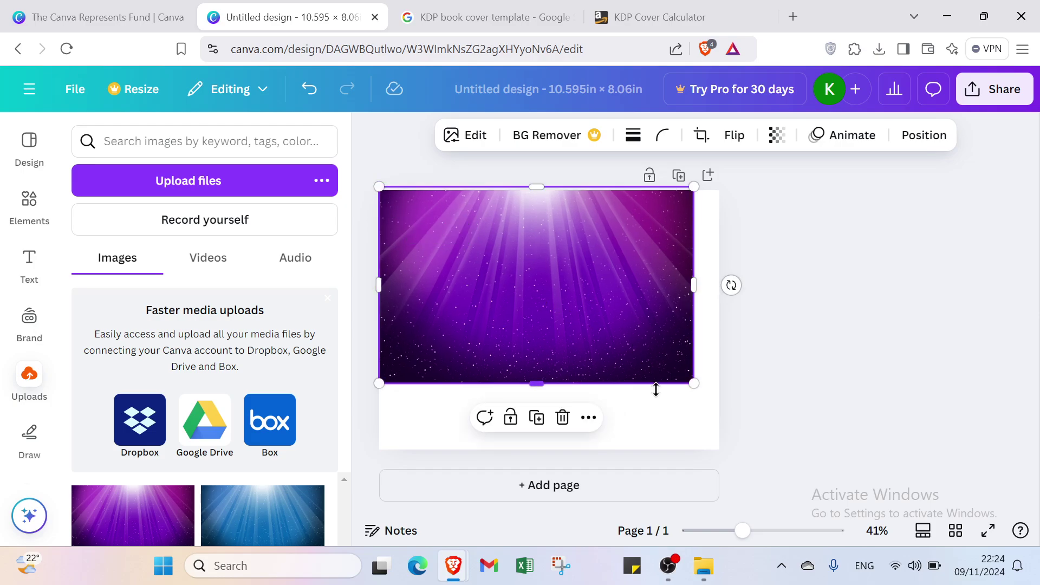
{"action": "left_click_drag", "start_coordinate": [693, 384], "coordinate": [708, 424]}
{"action": "left_click_drag", "start_coordinate": [672, 391], "coordinate": [667, 388]}
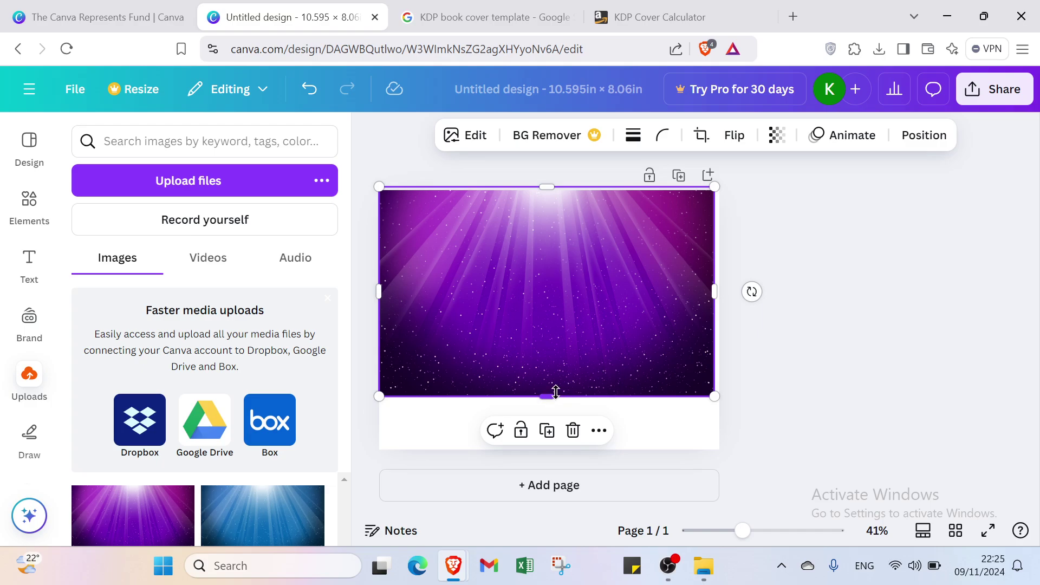
{"action": "left_click_drag", "start_coordinate": [556, 391], "coordinate": [546, 445]}
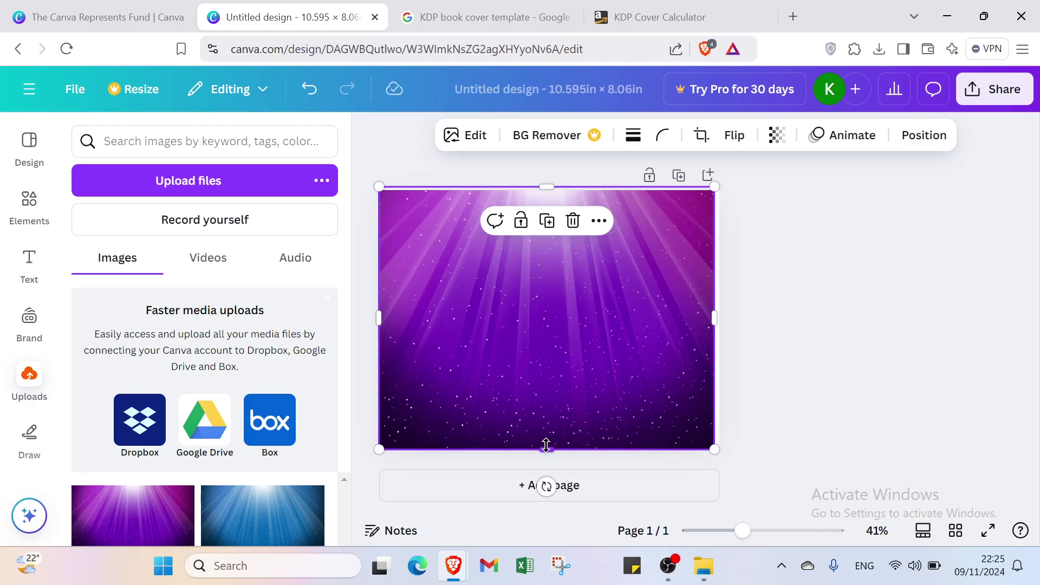
{"action": "left_click_drag", "start_coordinate": [674, 299], "coordinate": [710, 326]}
{"action": "left_click", "coordinate": [783, 325]}
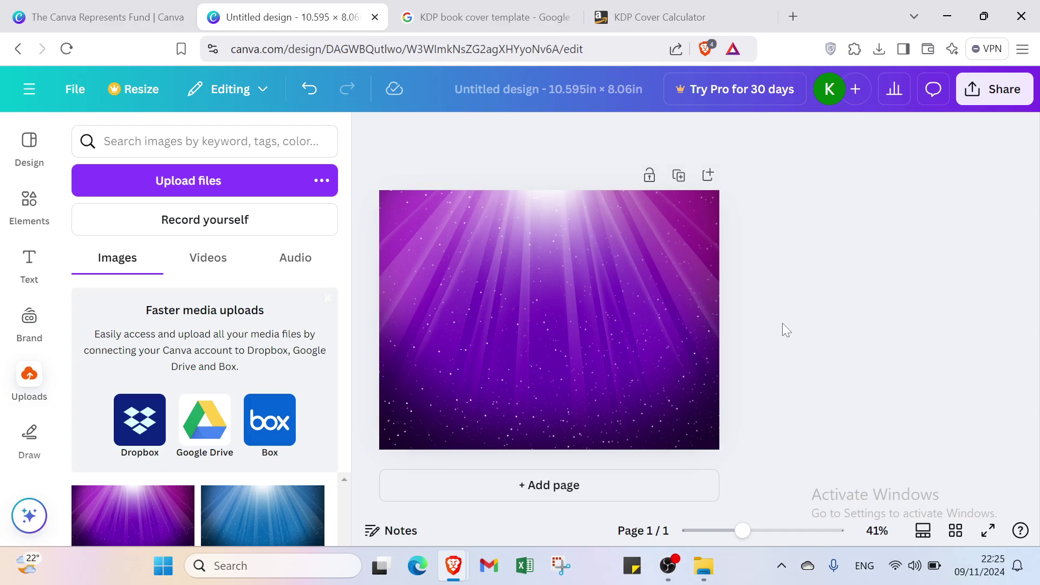
Add a default paragraph text box to the cover and delete it again.
{"action": "left_click", "coordinate": [22, 271]}
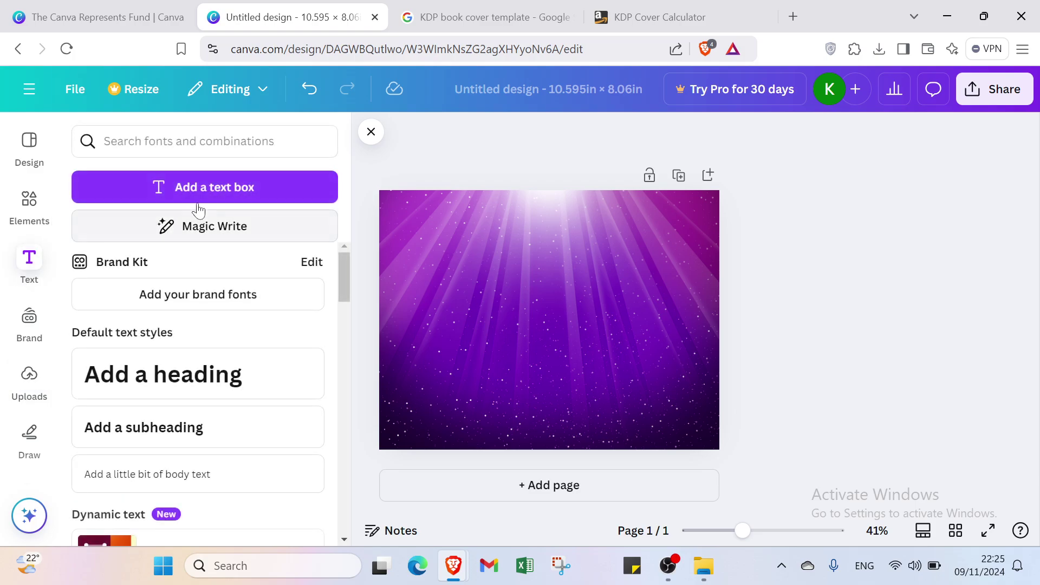
{"action": "left_click", "coordinate": [243, 201]}
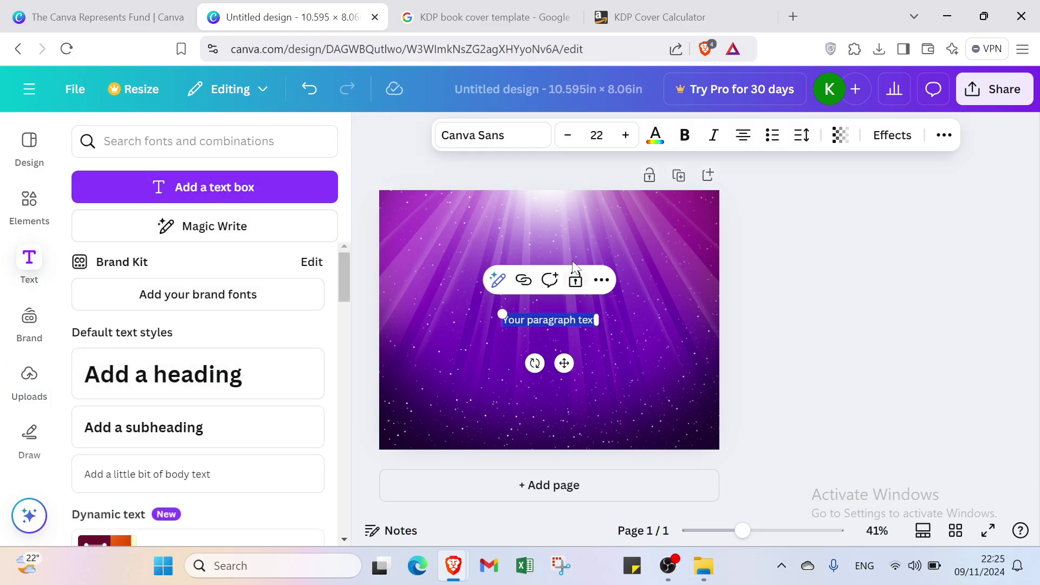
{"action": "left_click", "coordinate": [559, 312]}
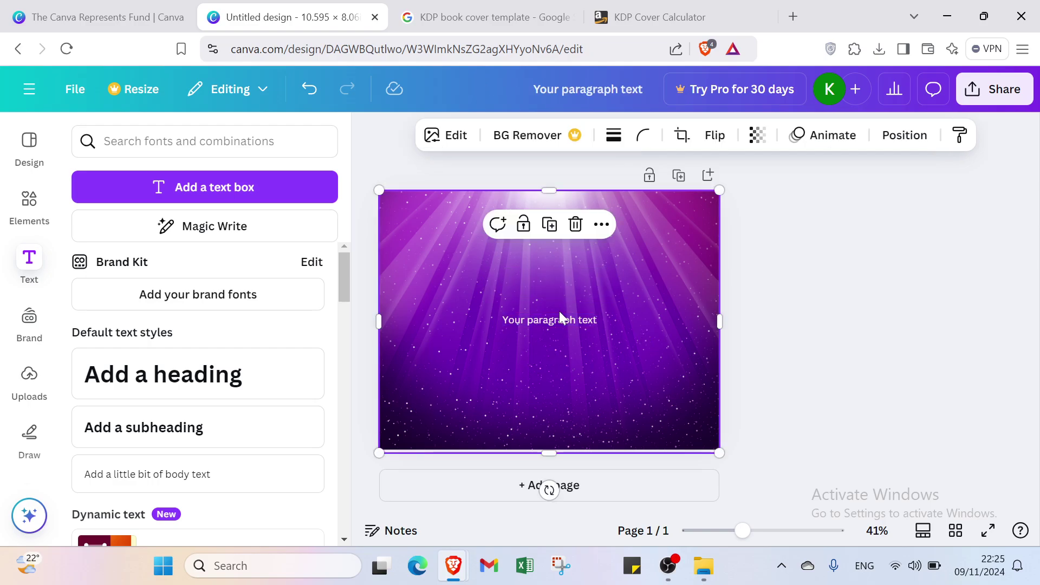
{"action": "left_click", "coordinate": [576, 318]}
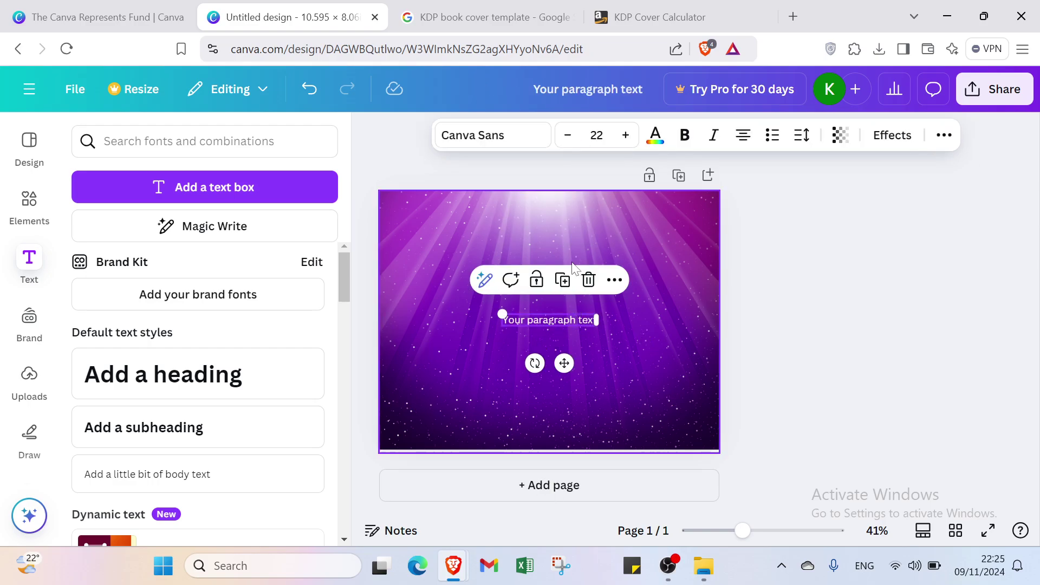
{"action": "left_click", "coordinate": [587, 279]}
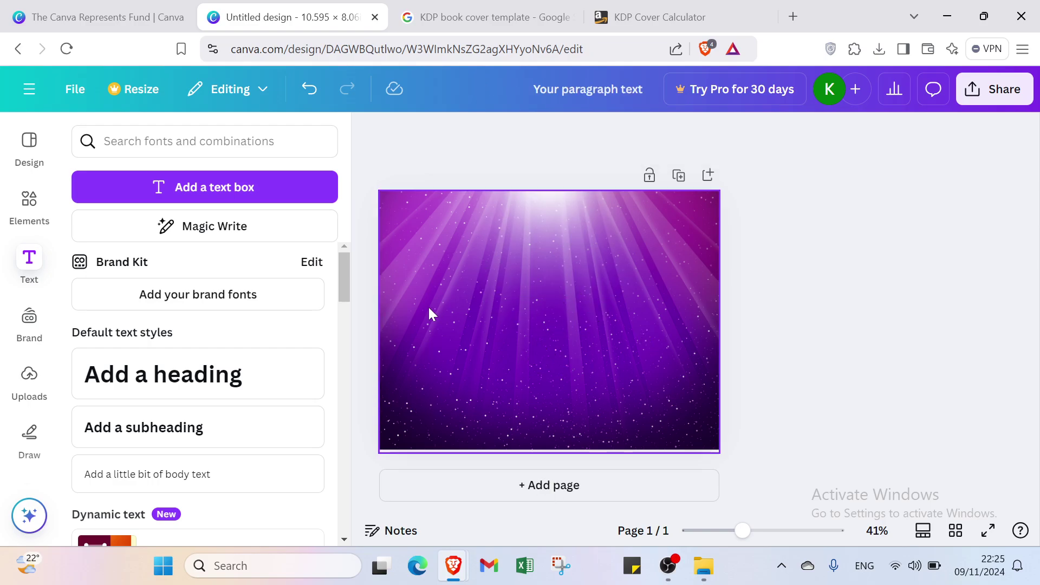
Add a default heading, subheading and body text line over the cover background.
{"action": "left_click", "coordinate": [239, 379]}
{"action": "left_click", "coordinate": [236, 436]}
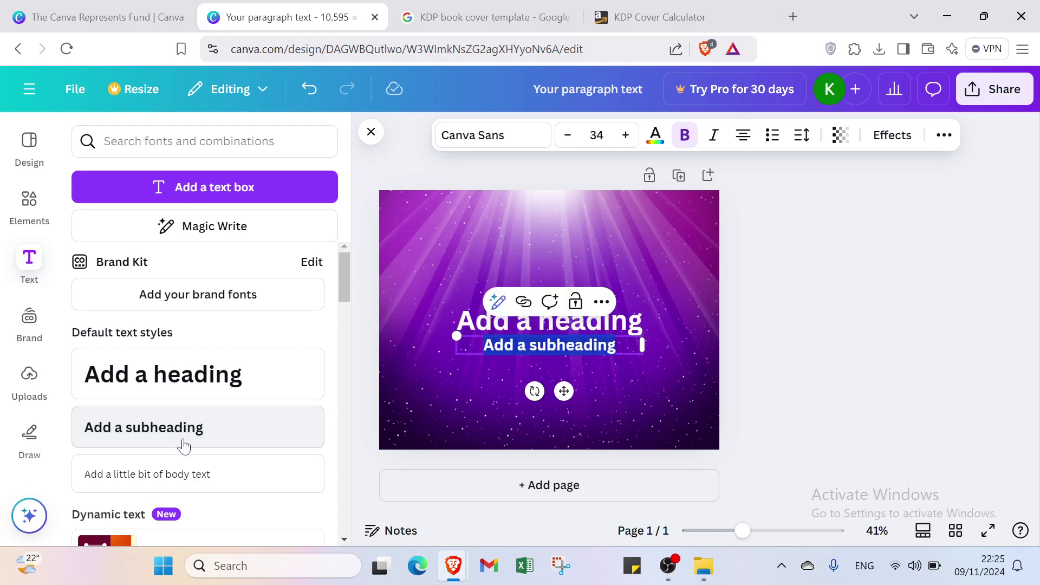
{"action": "left_click", "coordinate": [165, 475]}
Examine the available font combinations, the Brand Kit options and the uploaded media.
{"action": "scroll", "coordinate": [246, 455], "scroll_direction": "down", "scroll_amount": 1}
{"action": "scroll", "coordinate": [246, 455], "scroll_direction": "down", "scroll_amount": 2}
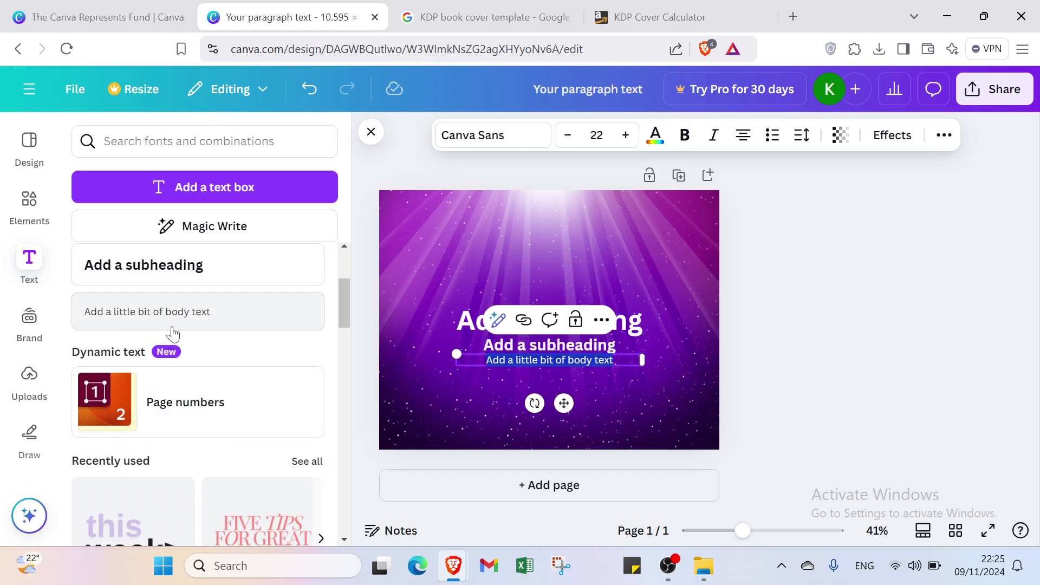
{"action": "scroll", "coordinate": [190, 360], "scroll_direction": "down", "scroll_amount": 5}
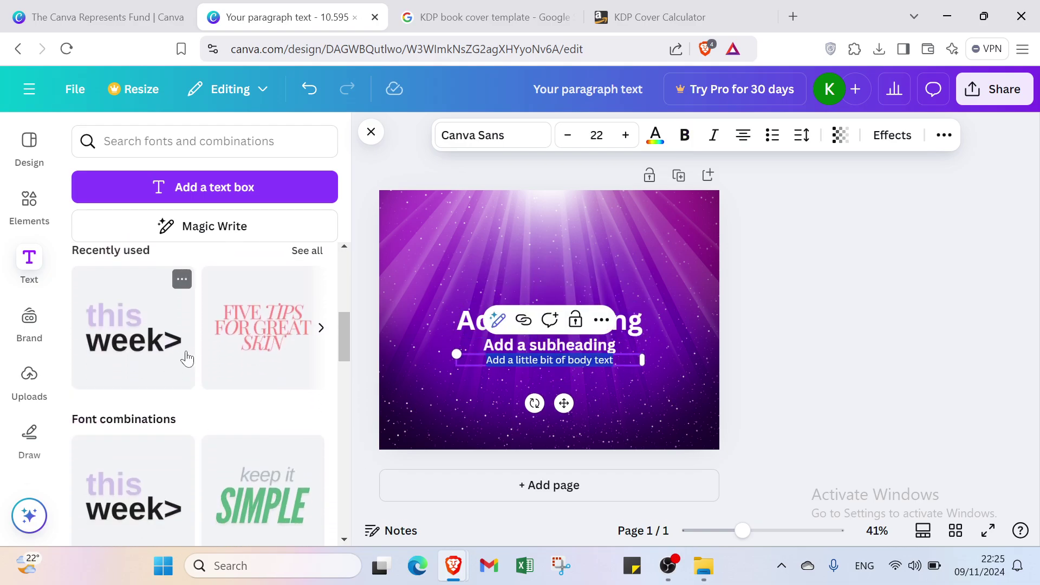
{"action": "scroll", "coordinate": [158, 365], "scroll_direction": "down", "scroll_amount": 9}
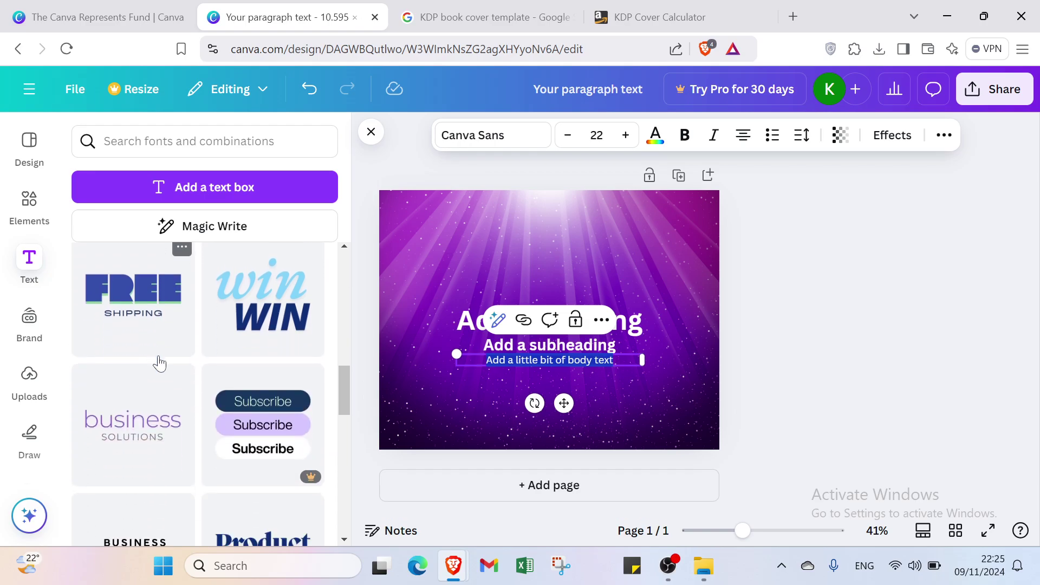
{"action": "scroll", "coordinate": [197, 326], "scroll_direction": "down", "scroll_amount": 5}
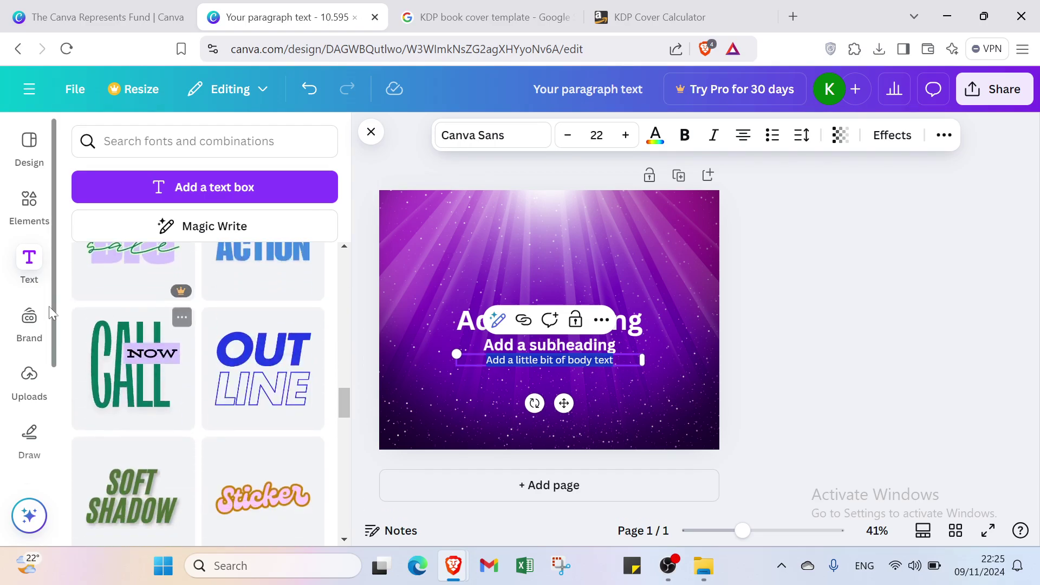
{"action": "left_click", "coordinate": [33, 329]}
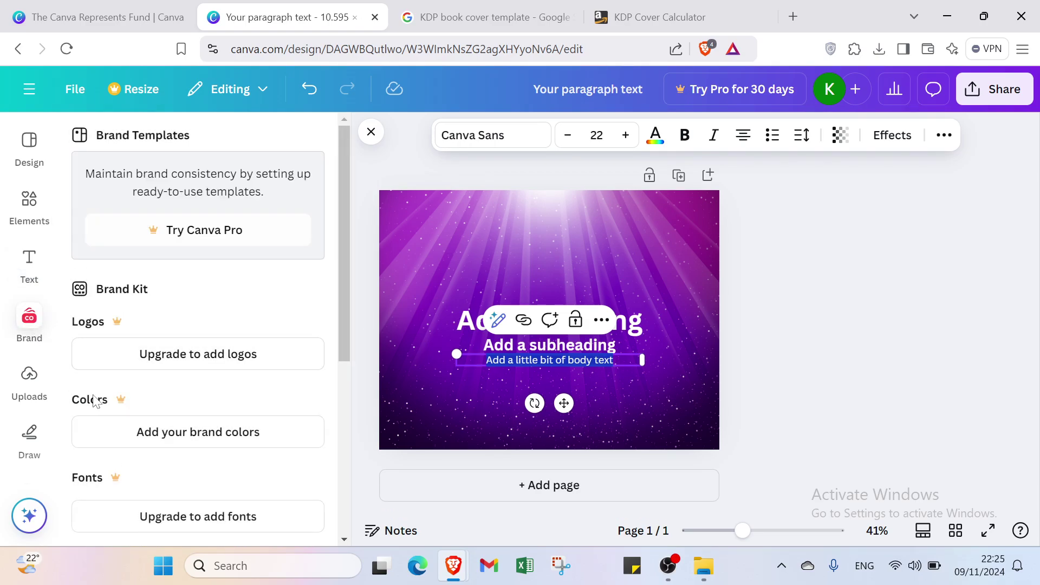
{"action": "scroll", "coordinate": [101, 379], "scroll_direction": "down", "scroll_amount": 4}
{"action": "scroll", "coordinate": [108, 311], "scroll_direction": "down", "scroll_amount": 2}
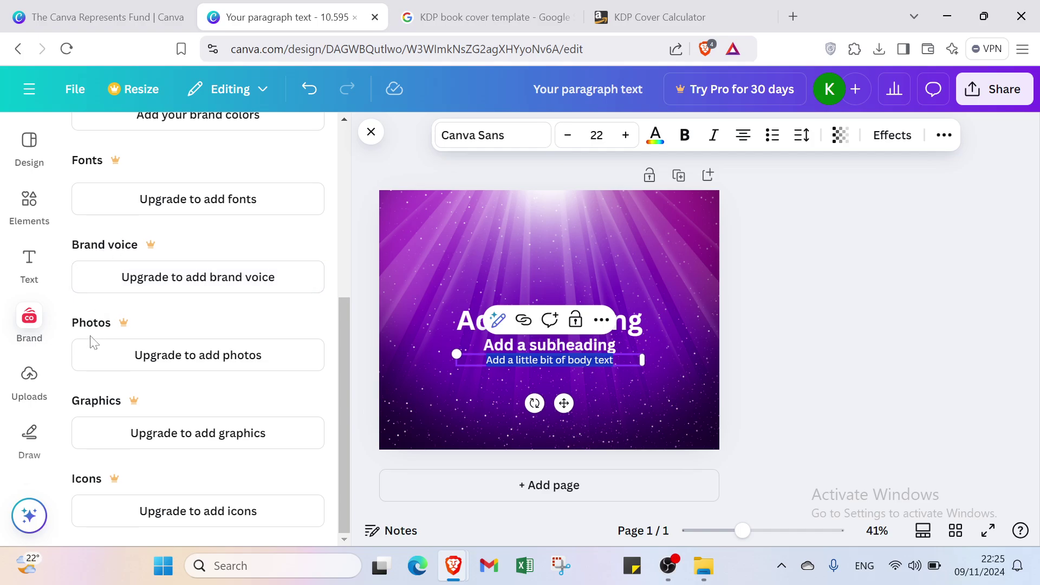
{"action": "left_click", "coordinate": [29, 380]}
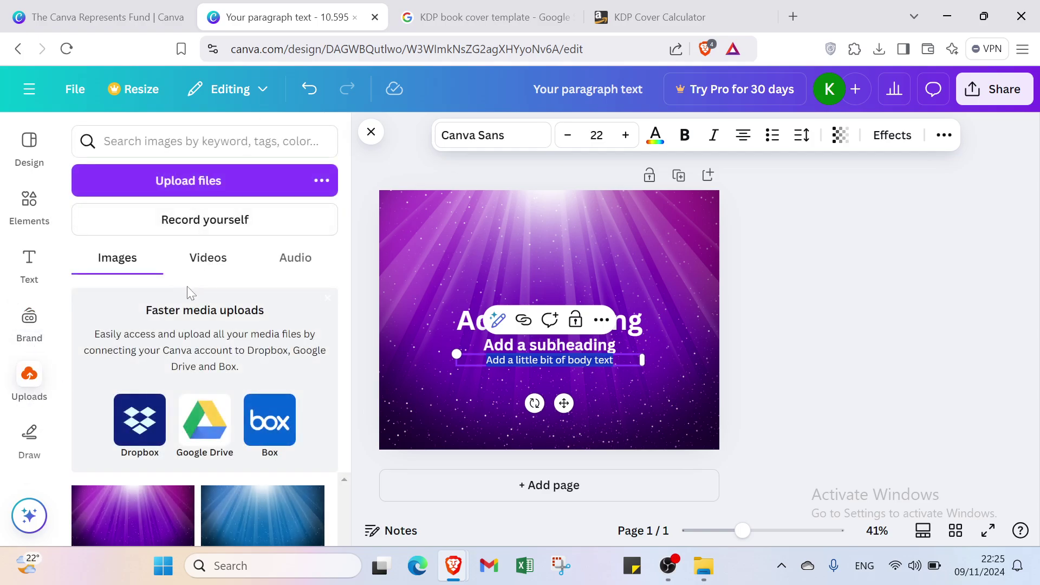
Scribble freehand over the heading area with the red marker, try the eraser and undo the drawing.
{"action": "left_click", "coordinate": [29, 434]}
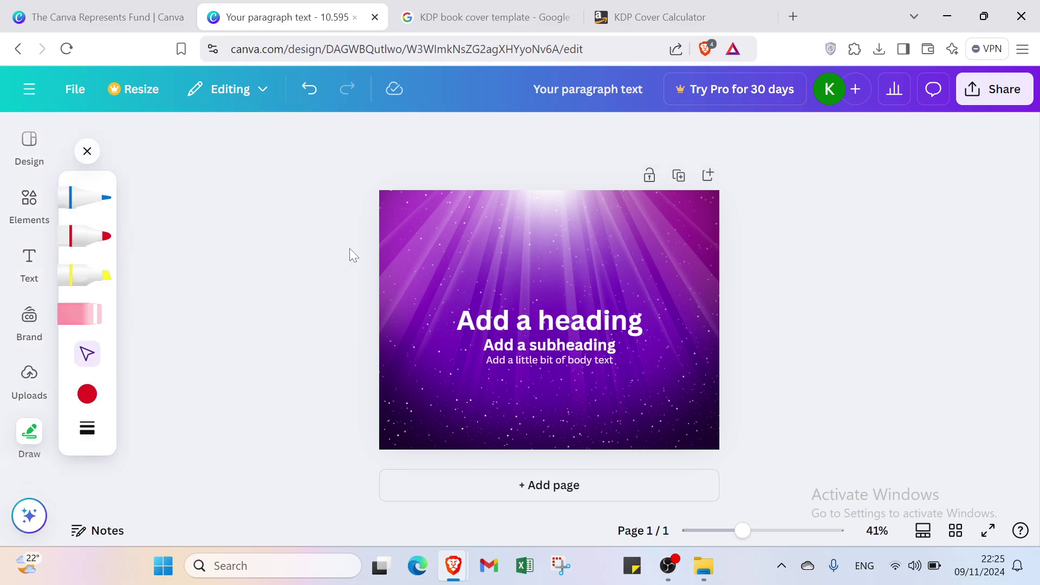
{"action": "left_click", "coordinate": [87, 235]}
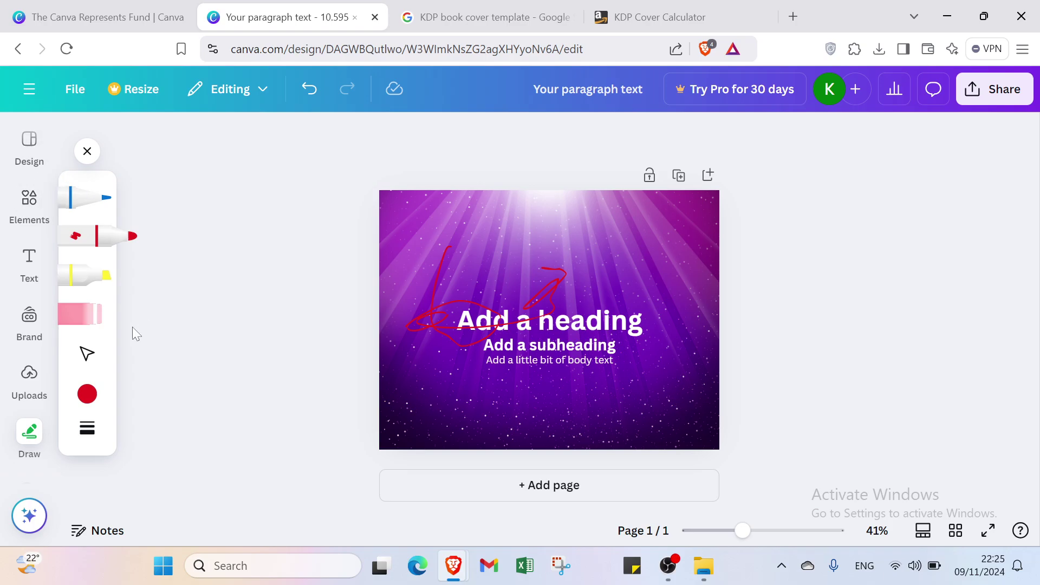
{"action": "left_click", "coordinate": [110, 324]}
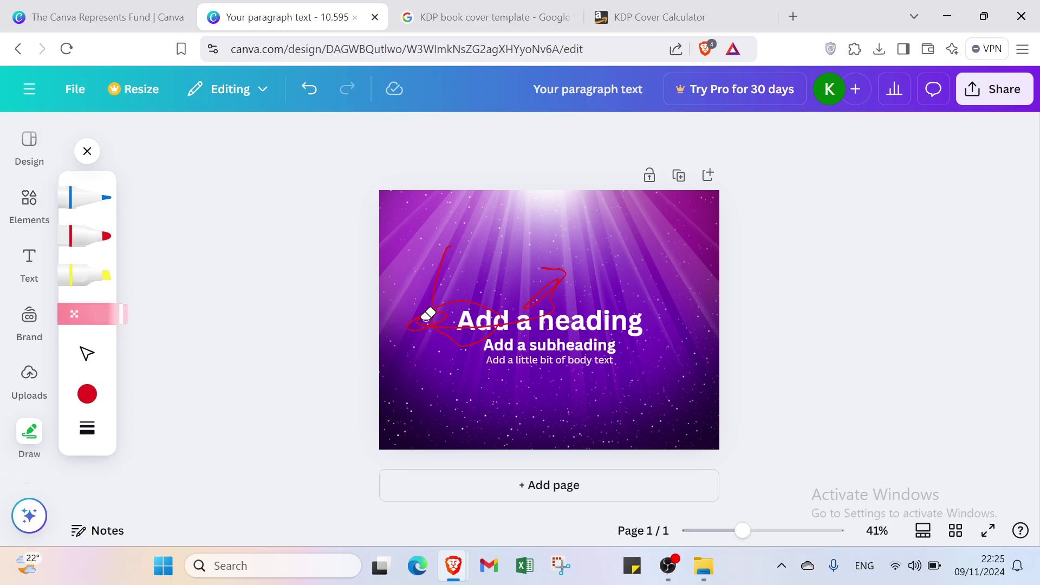
{"action": "left_click", "coordinate": [306, 86]}
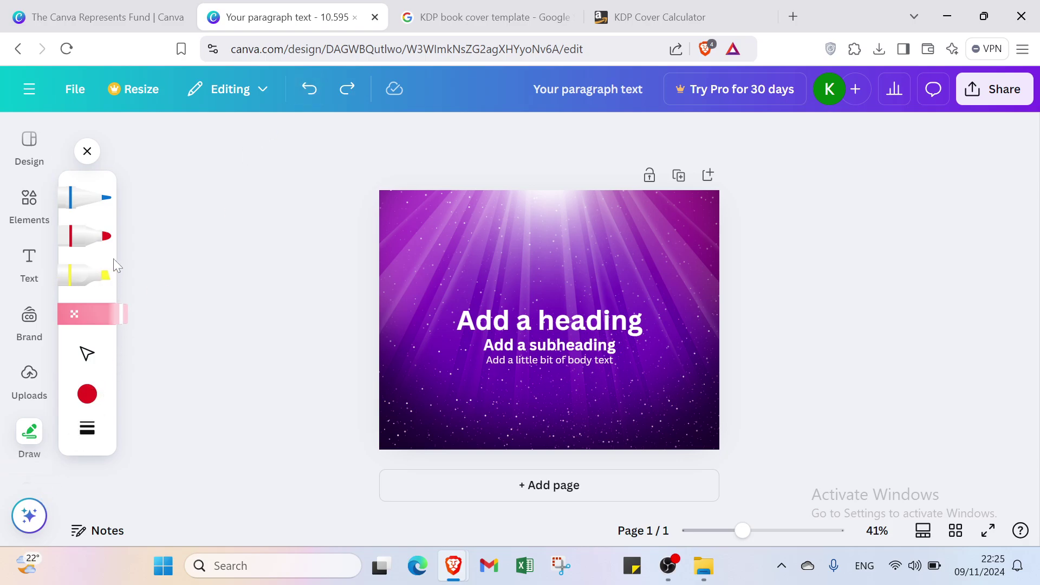
Review the marker colours, the saved projects, the apps, the QR code generator and the "kdp book cover" design templates.
{"action": "left_click", "coordinate": [100, 236]}
{"action": "left_click", "coordinate": [94, 402]}
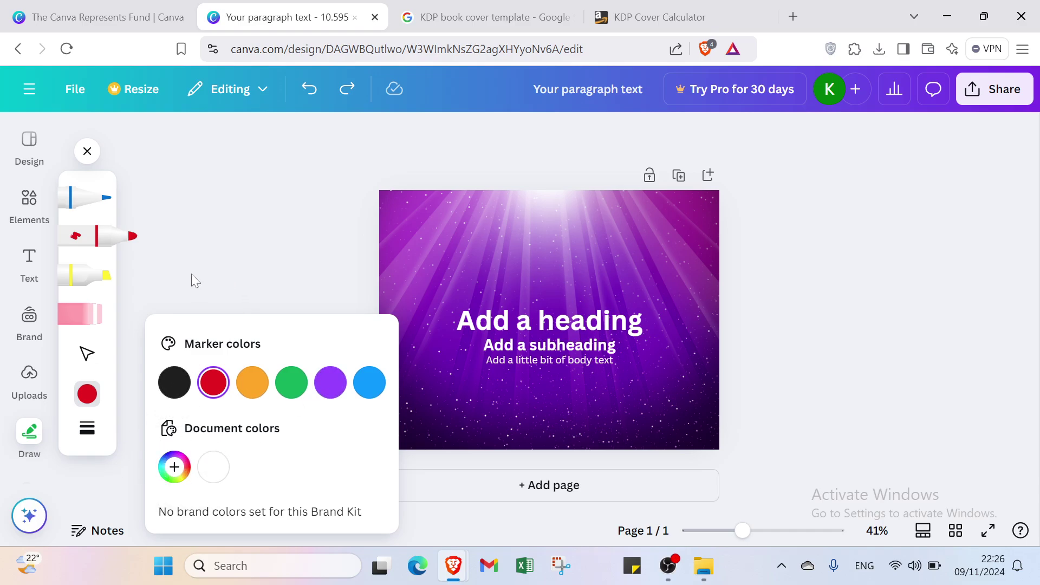
{"action": "scroll", "coordinate": [38, 347], "scroll_direction": "down", "scroll_amount": 3}
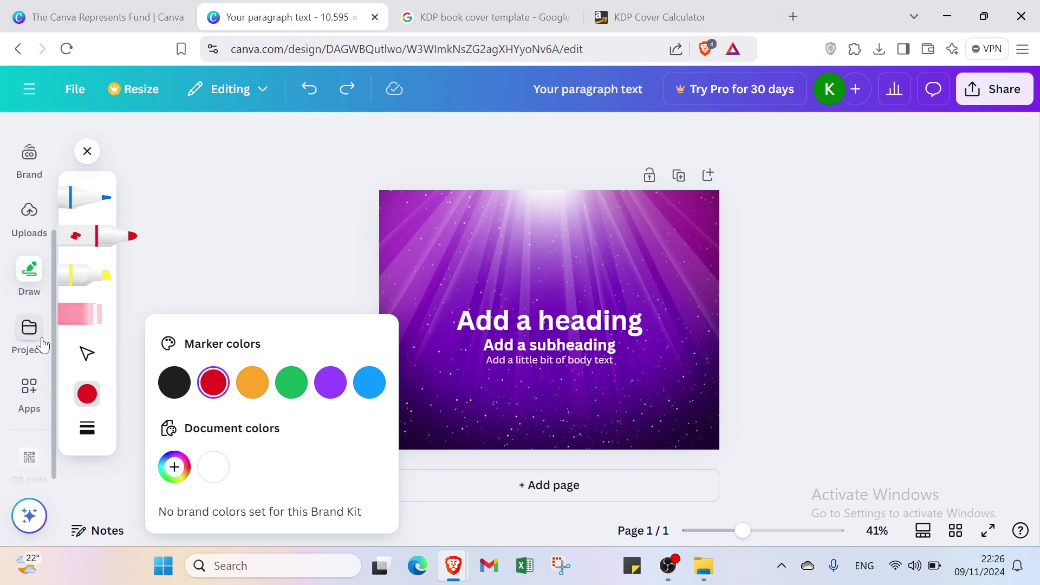
{"action": "left_click", "coordinate": [41, 343]}
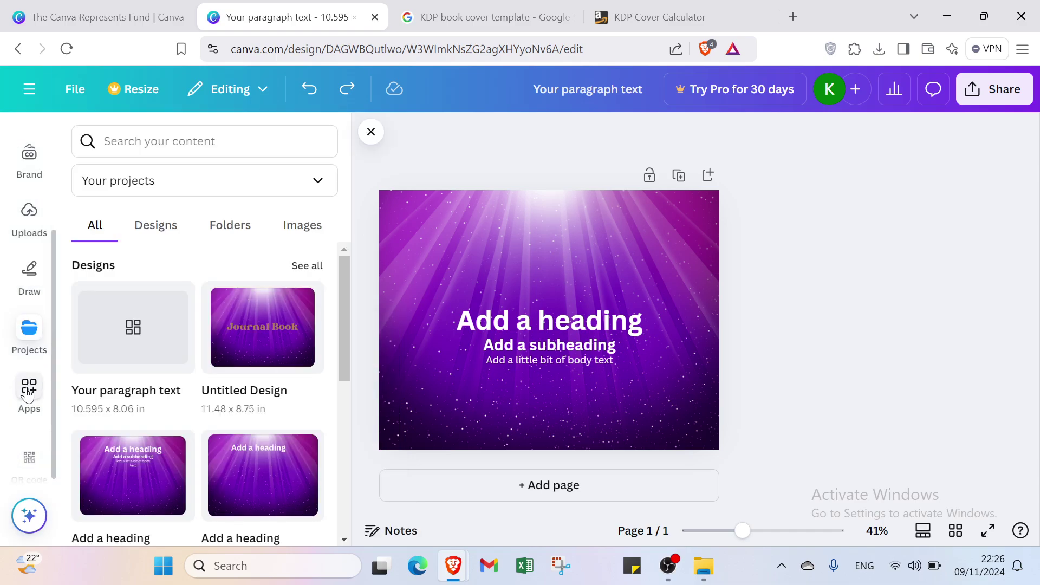
{"action": "left_click", "coordinate": [29, 391]}
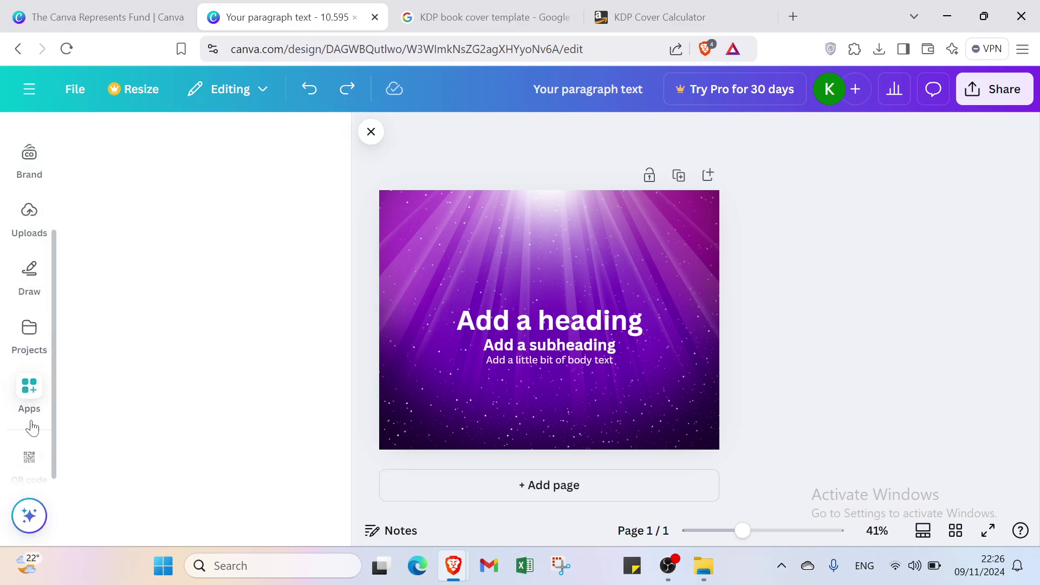
{"action": "left_click", "coordinate": [30, 454]}
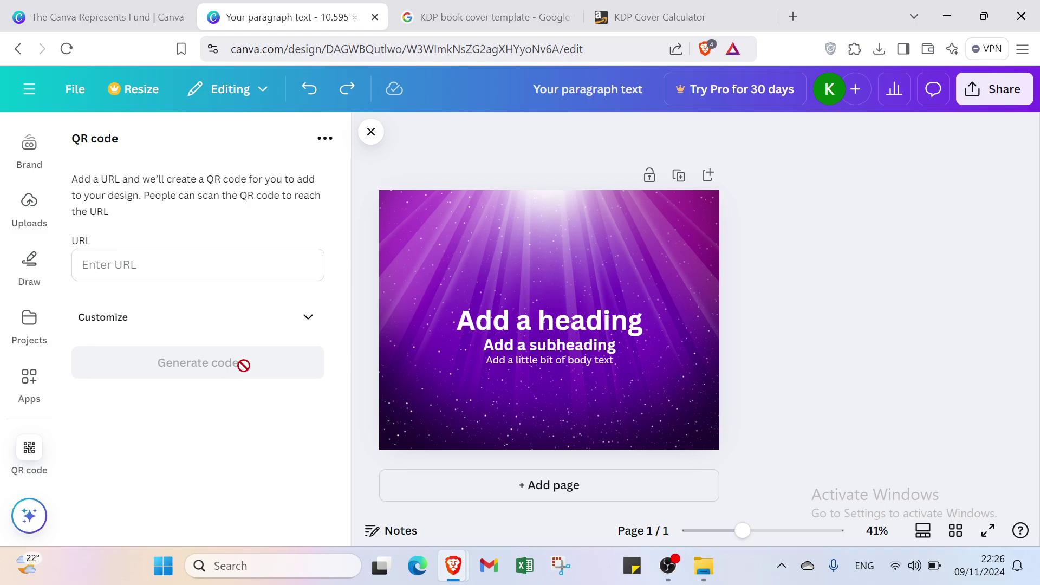
{"action": "scroll", "coordinate": [30, 155], "scroll_direction": "up", "scroll_amount": 3}
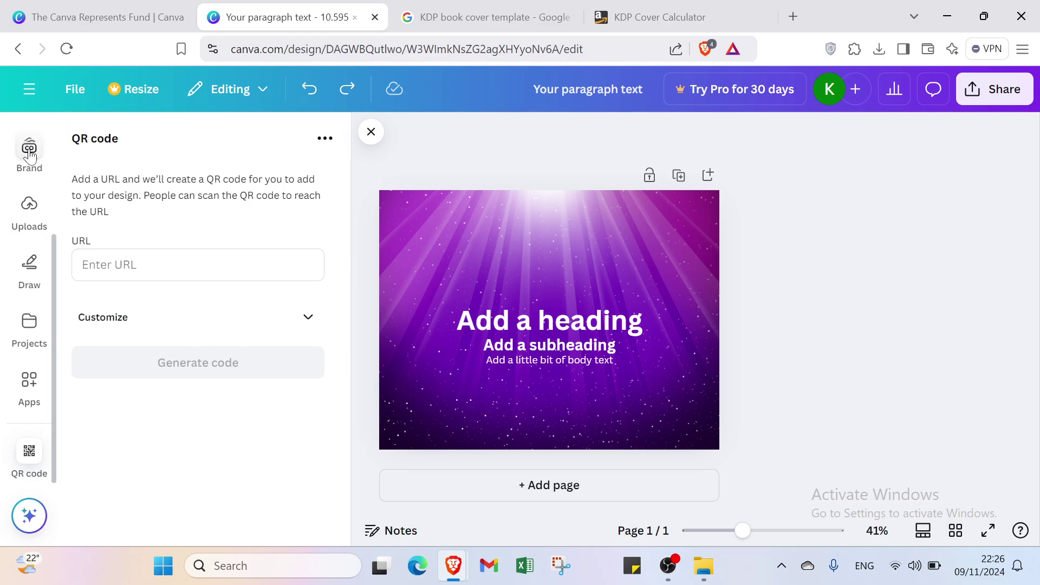
{"action": "left_click", "coordinate": [30, 155]}
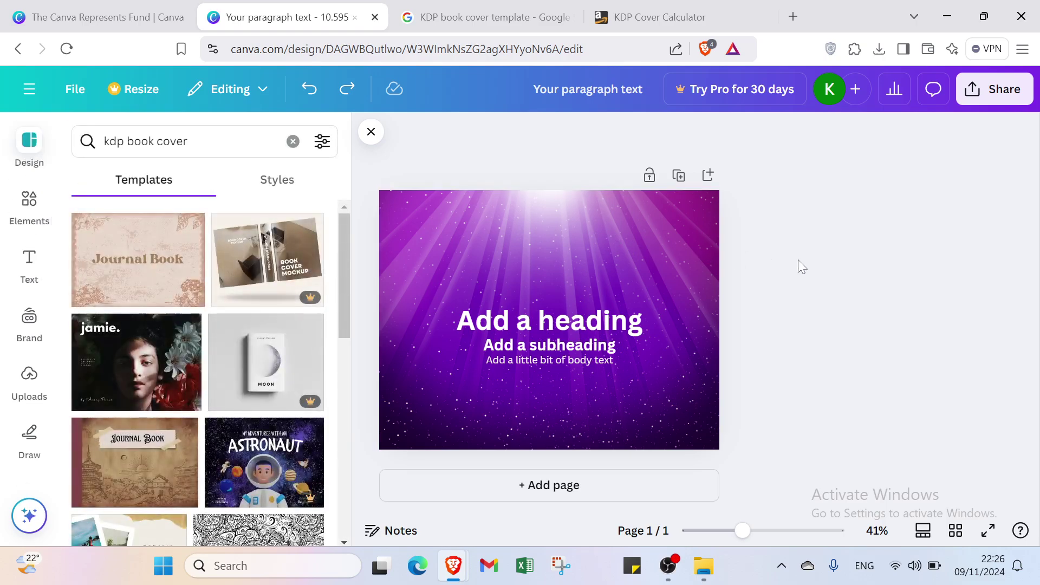
Set the design's collaboration link so that anyone with the link can access and edit it.
{"action": "left_click", "coordinate": [1001, 93]}
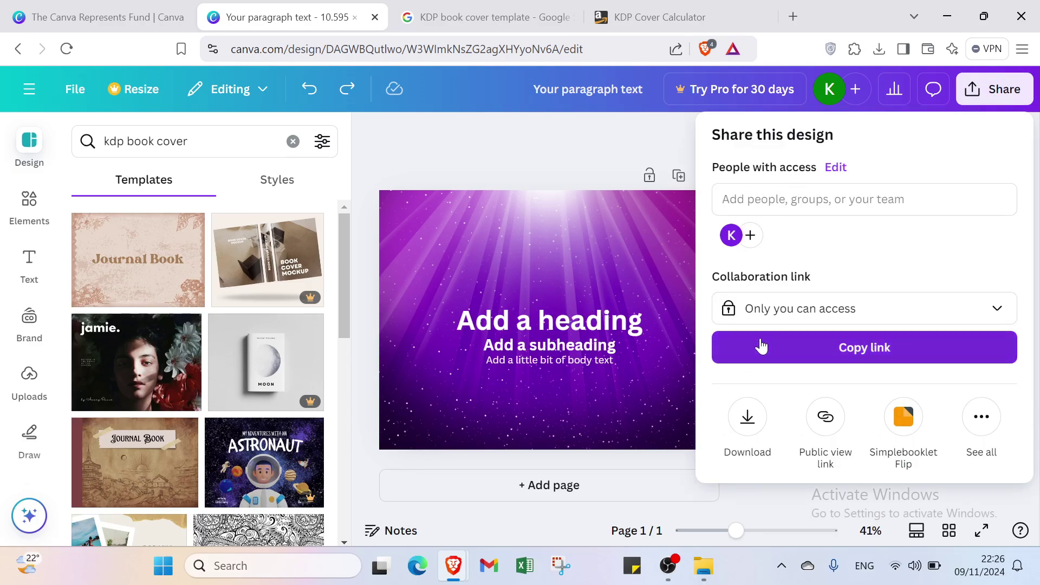
{"action": "left_click", "coordinate": [771, 313]}
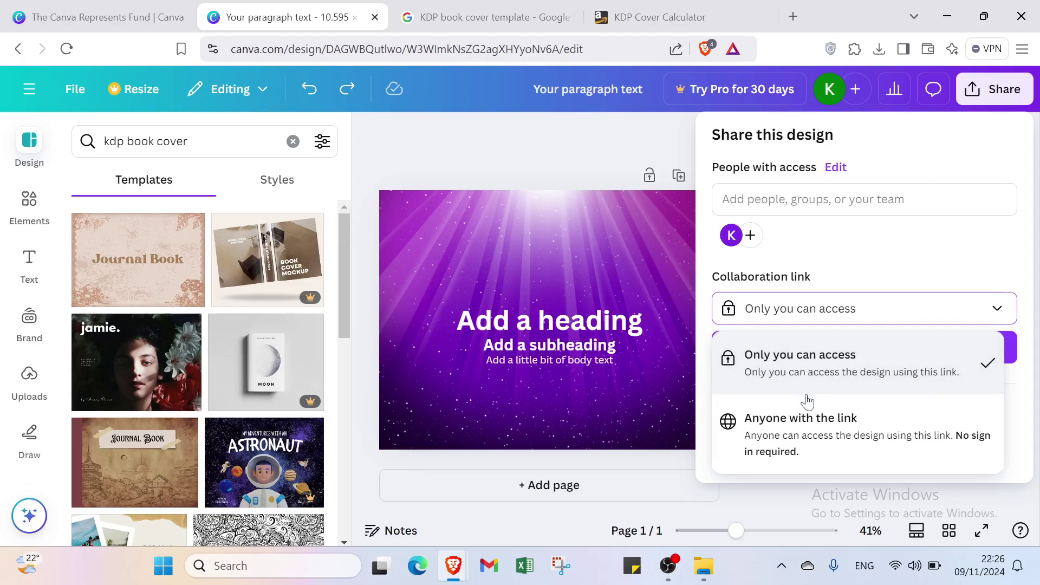
{"action": "right_click", "coordinate": [839, 464]}
{"action": "left_click", "coordinate": [869, 438]}
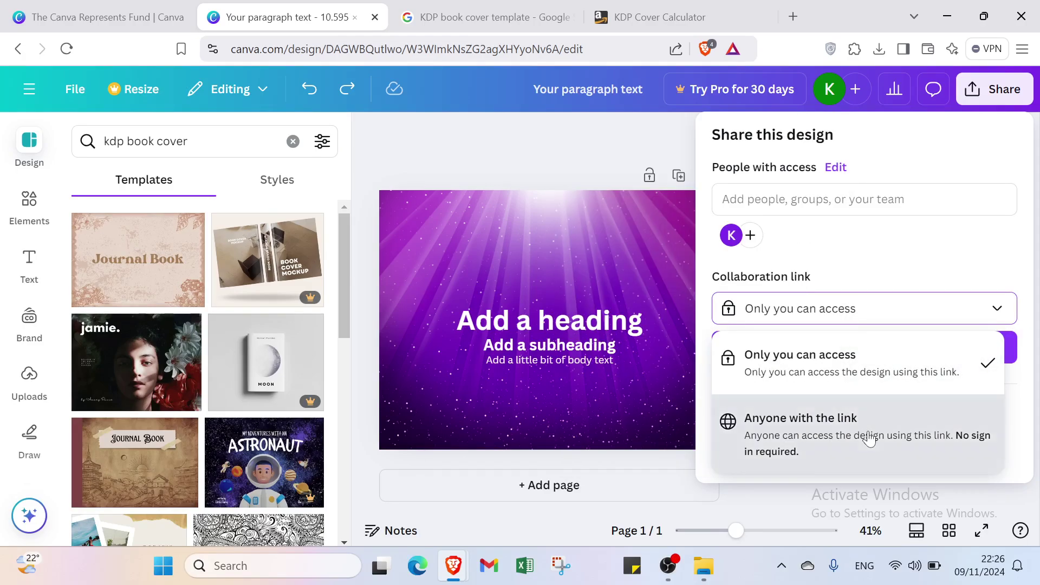
{"action": "left_click", "coordinate": [867, 436]}
{"action": "left_click", "coordinate": [827, 318]}
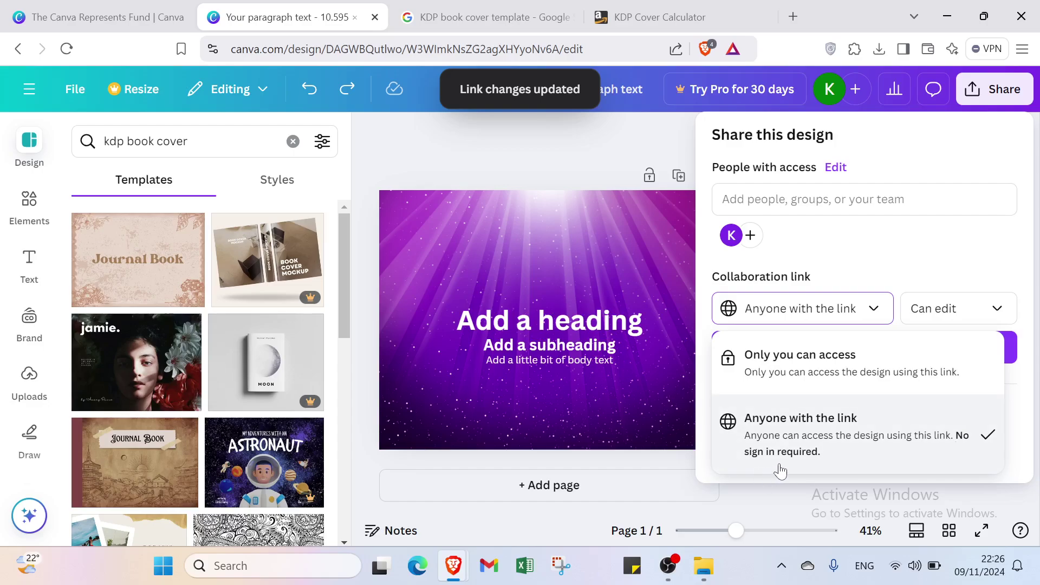
{"action": "left_click", "coordinate": [635, 460]}
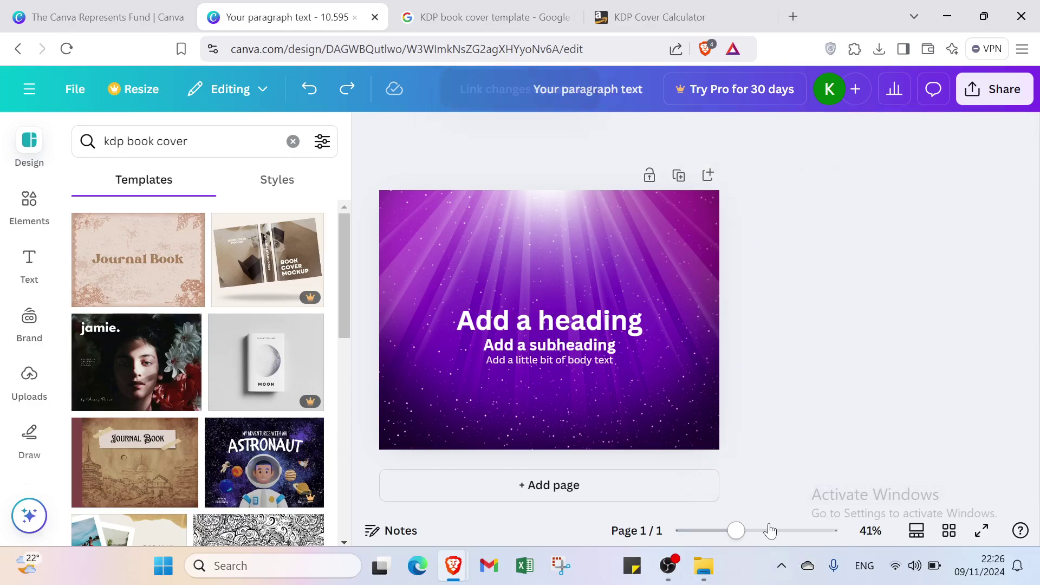
Add a blank page after the cover page and duplicate the cover page.
{"action": "left_click_drag", "start_coordinate": [770, 536], "coordinate": [725, 531]}
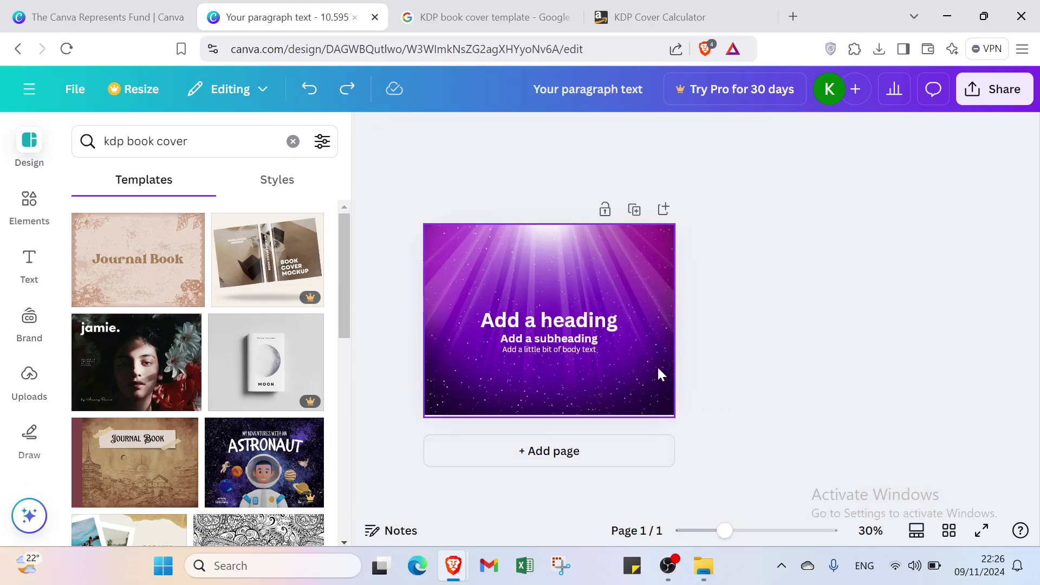
{"action": "left_click", "coordinate": [664, 212]}
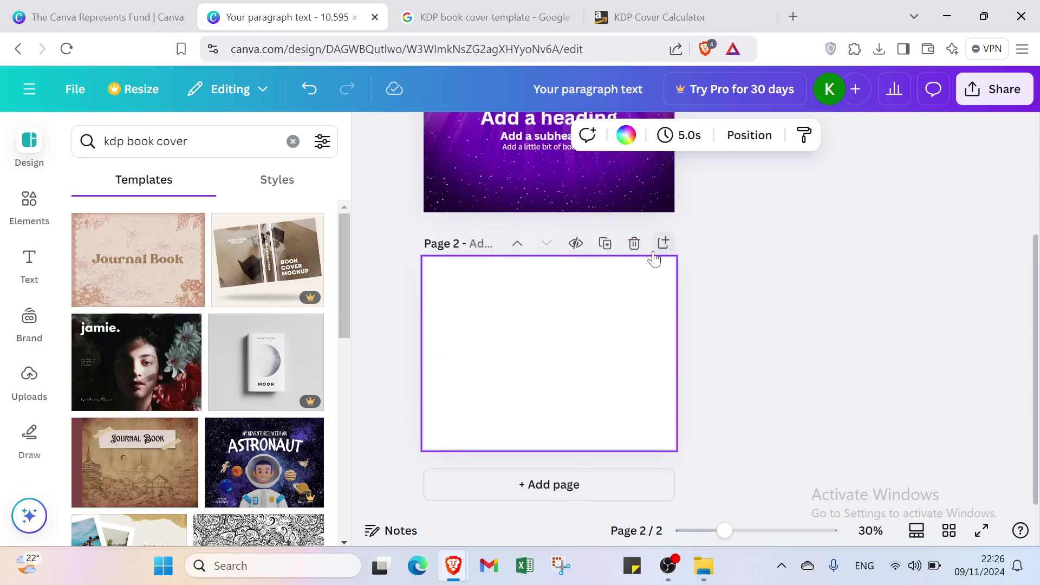
{"action": "scroll", "coordinate": [633, 250], "scroll_direction": "up", "scroll_amount": 3}
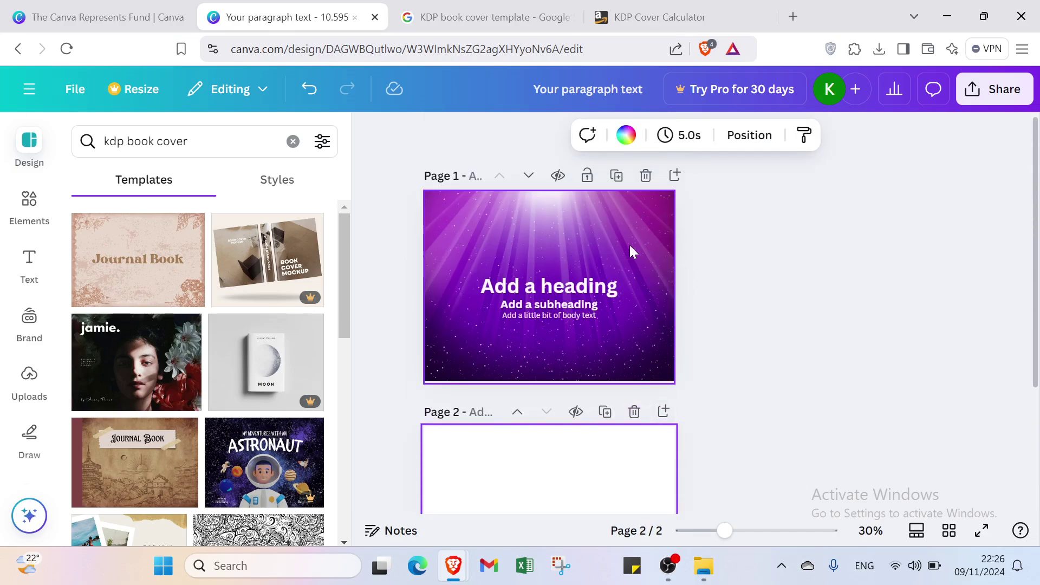
{"action": "left_click", "coordinate": [617, 176]}
{"action": "scroll", "coordinate": [604, 244], "scroll_direction": "up", "scroll_amount": 3}
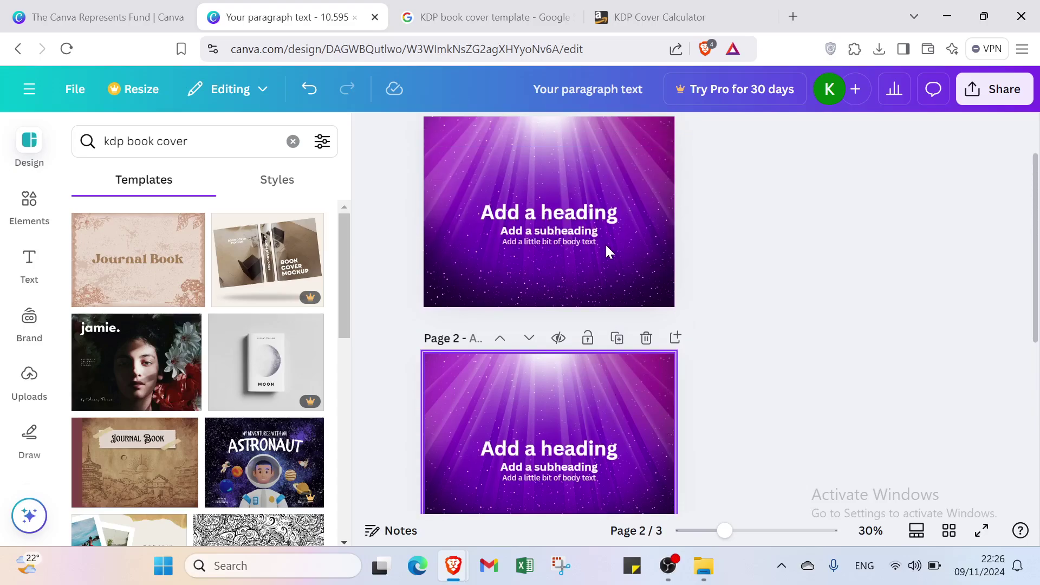
{"action": "scroll", "coordinate": [592, 203], "scroll_direction": "up", "scroll_amount": 1}
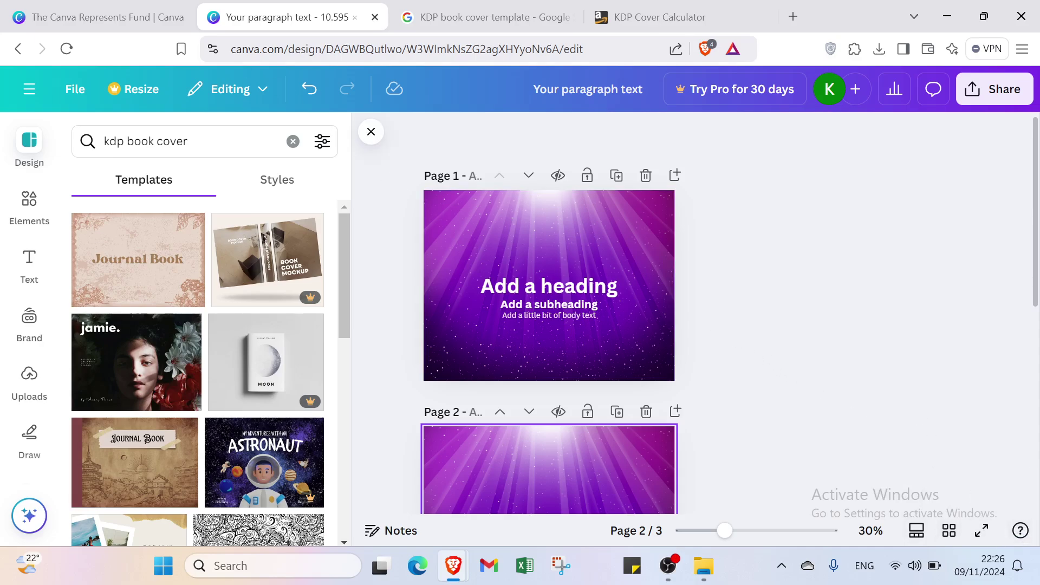
Leave the cover design and return to the Canva home page.
{"action": "left_click", "coordinate": [147, 26]}
{"action": "left_click", "coordinate": [262, 24]}
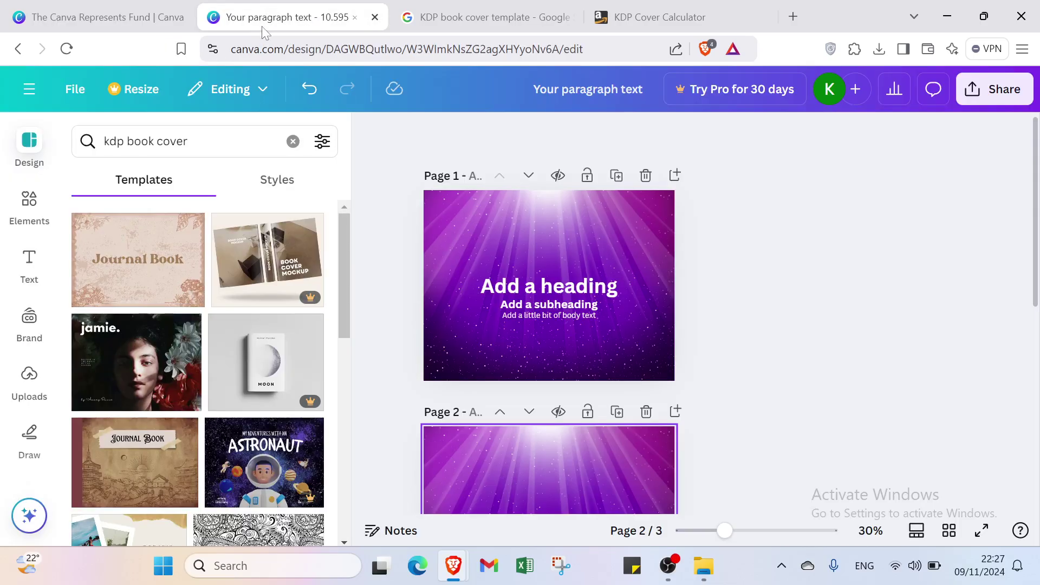
{"action": "left_click", "coordinate": [417, 21]}
{"action": "left_click", "coordinate": [152, 24]}
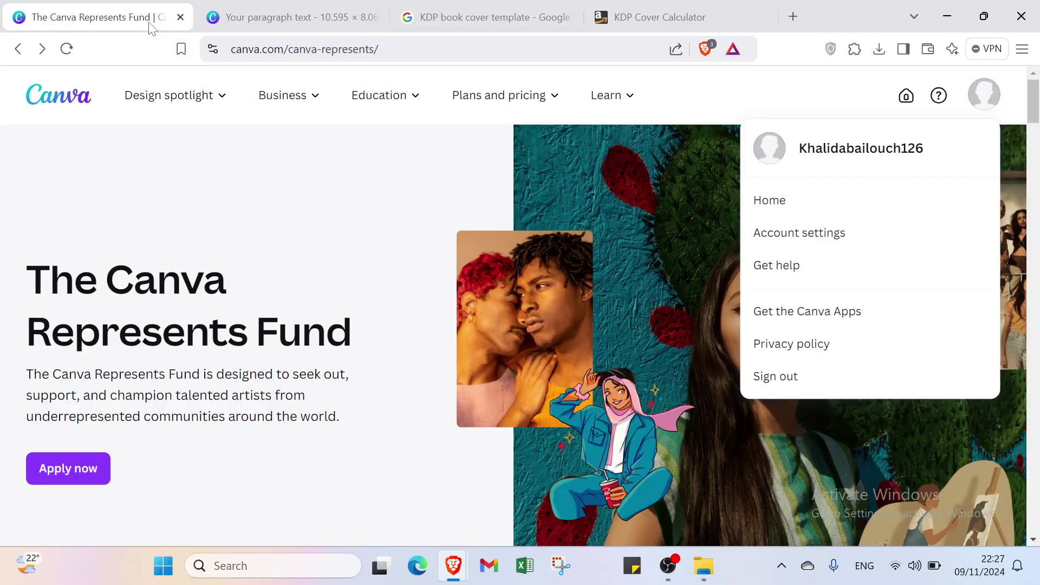
{"action": "left_click", "coordinate": [258, 25]}
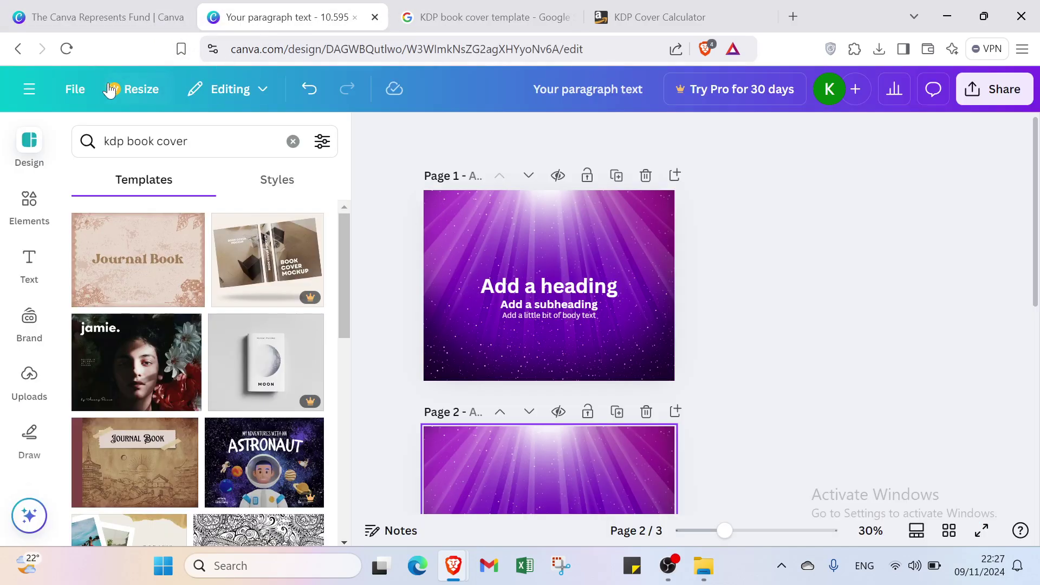
{"action": "left_click", "coordinate": [30, 89]}
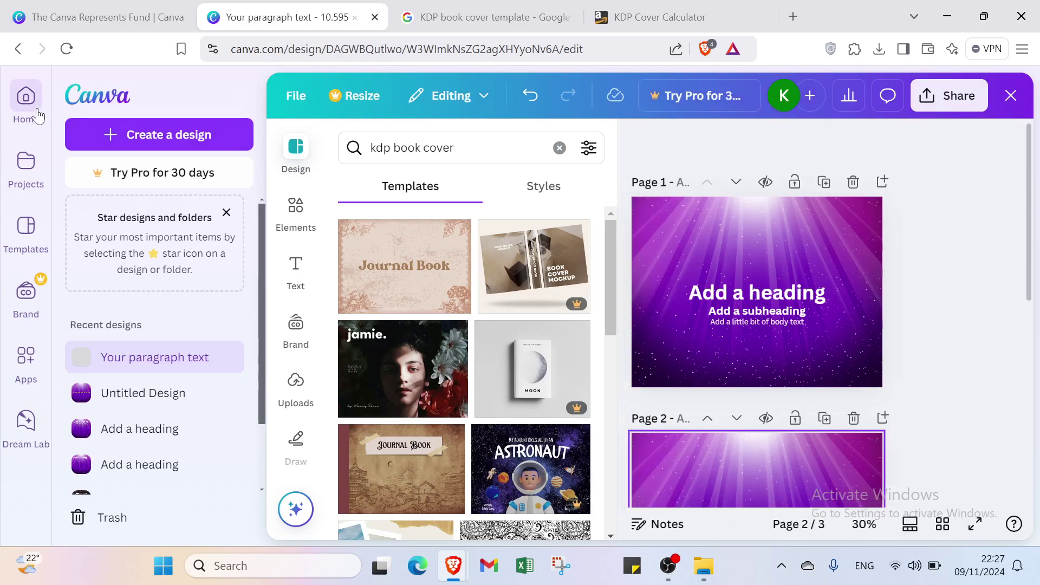
Look over the KDP Cover Calculator, the "KDP book cover template" search results and the Canva Represents Fund page.
{"action": "left_click", "coordinate": [585, 12]}
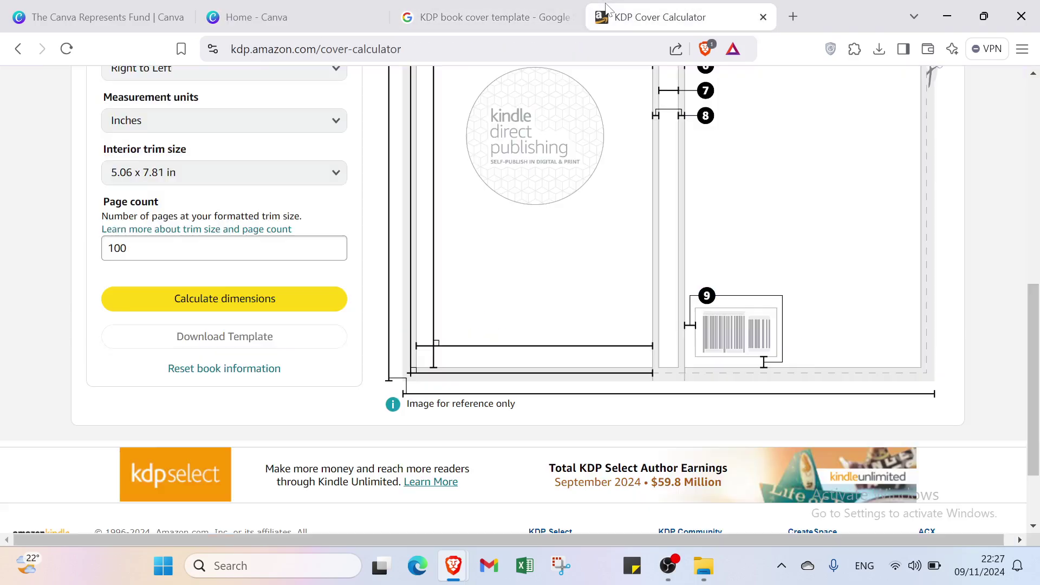
{"action": "left_click", "coordinate": [17, 50]}
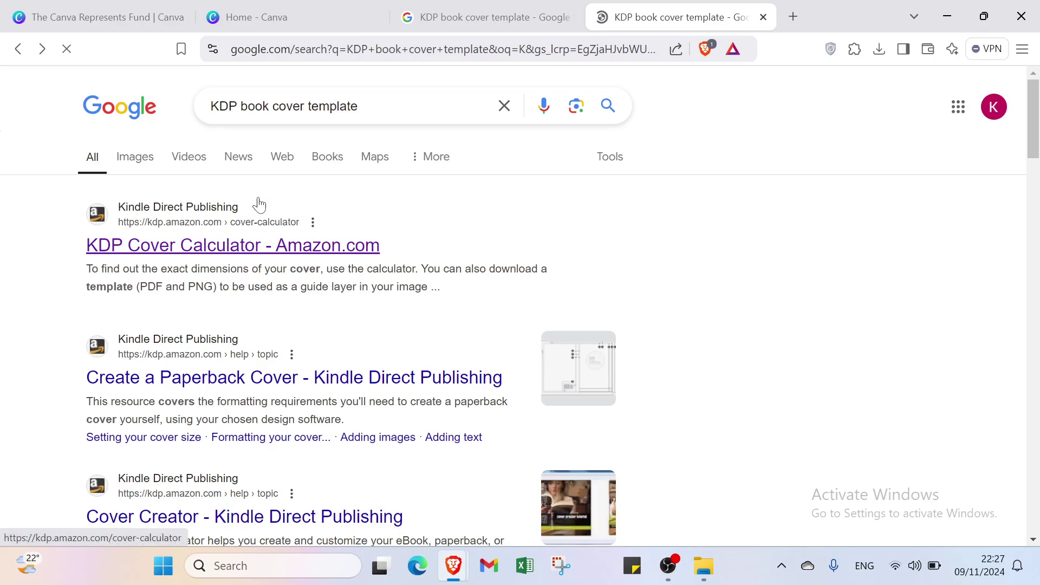
{"action": "left_click", "coordinate": [428, 22]}
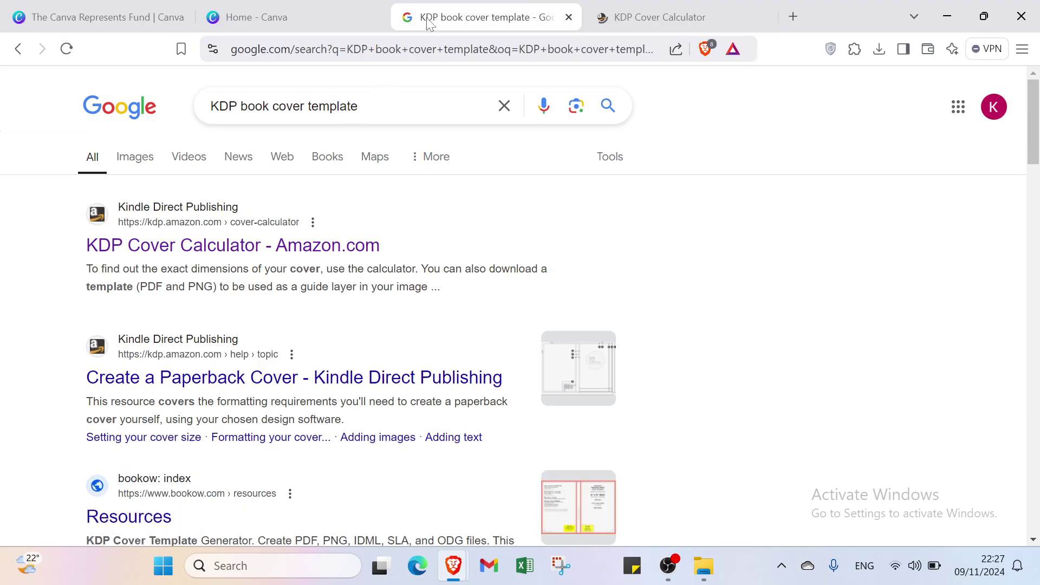
{"action": "left_click", "coordinate": [314, 21]}
{"action": "left_click", "coordinate": [93, 16]}
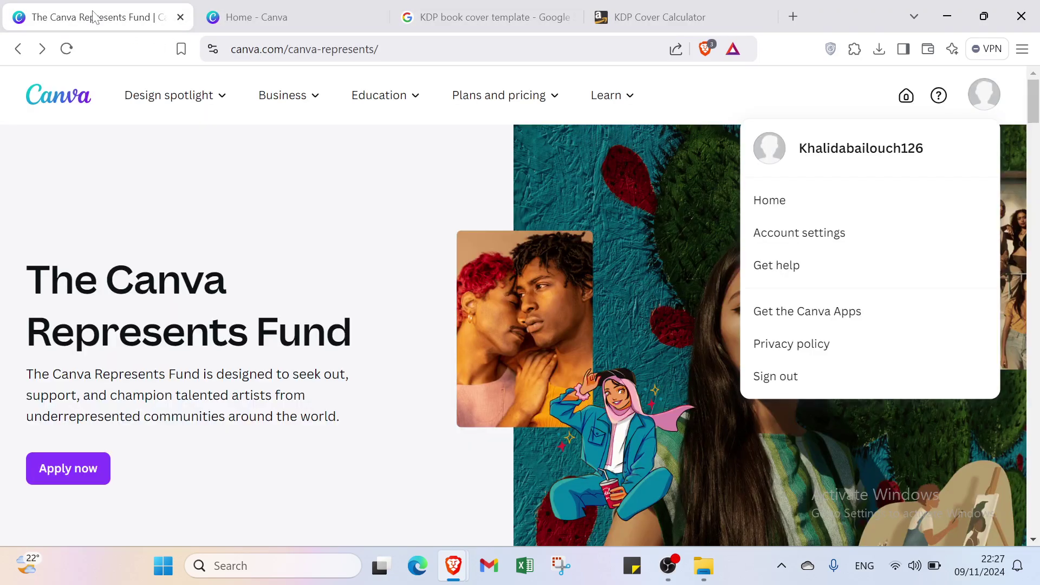
{"action": "left_click", "coordinate": [534, 370]}
{"action": "scroll", "coordinate": [554, 340], "scroll_direction": "down", "scroll_amount": 5}
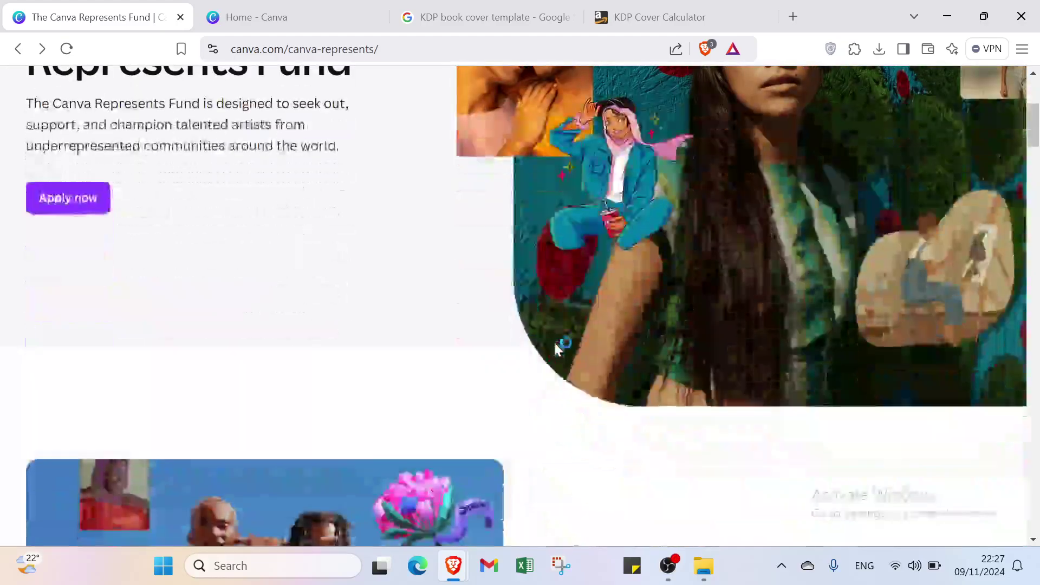